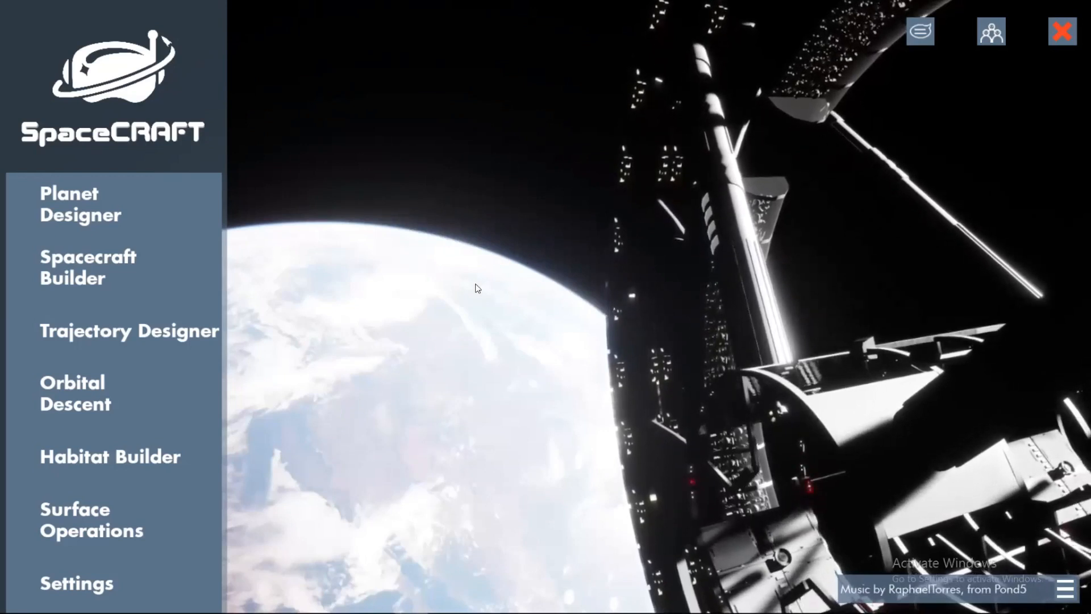
- Enter the Spacecraft Builder and create a new simulation for it
click(110, 247)
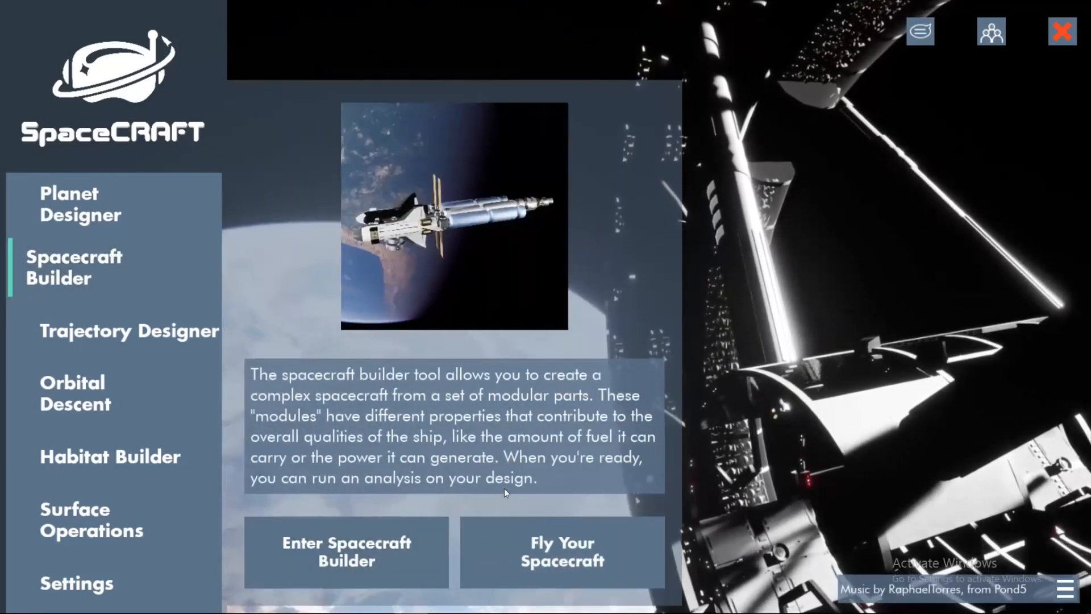
click(405, 552)
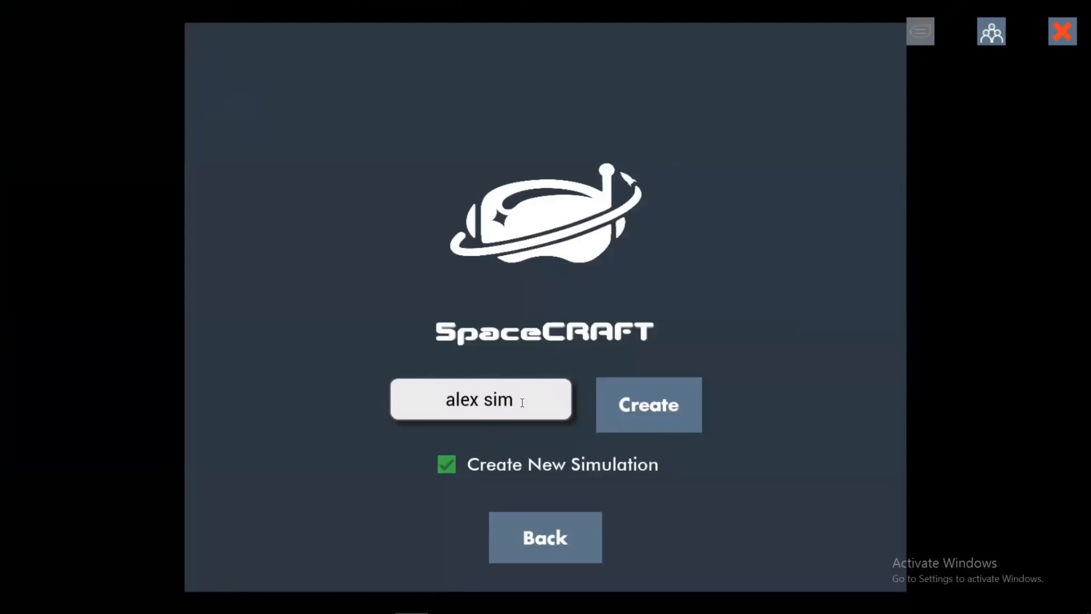
key(Return)
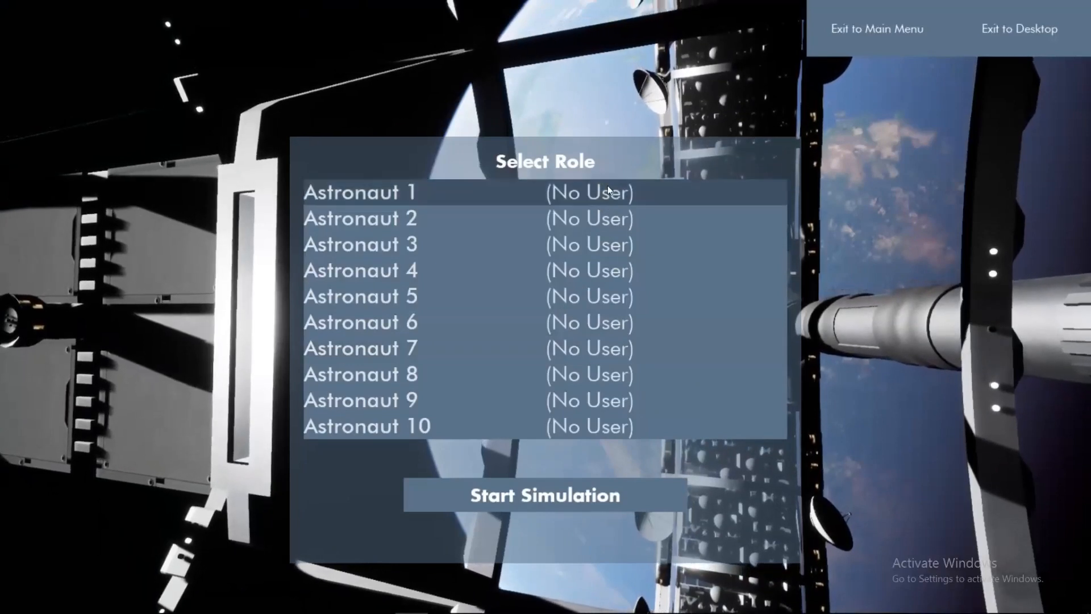
- Start the simulation in the Astronaut 1 role and dismiss the Spacecraft Builder introduction
click(586, 199)
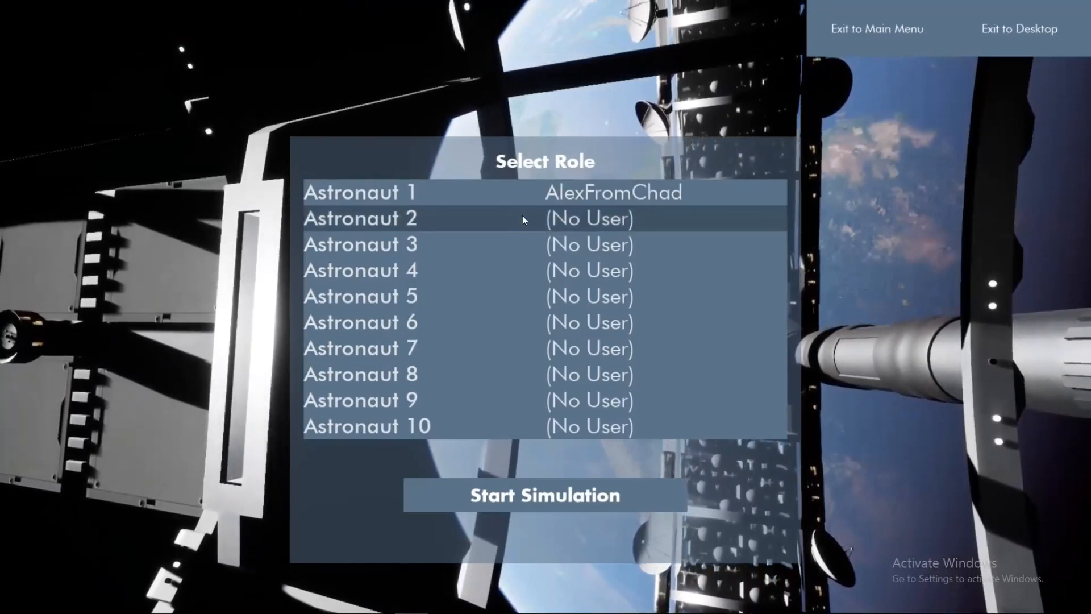
click(574, 498)
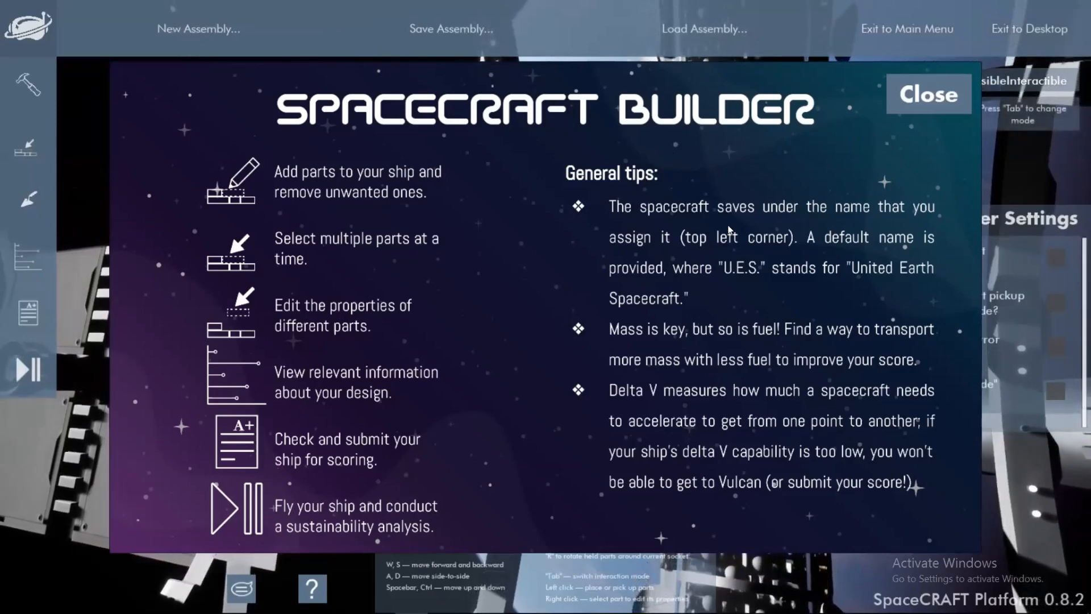
click(931, 96)
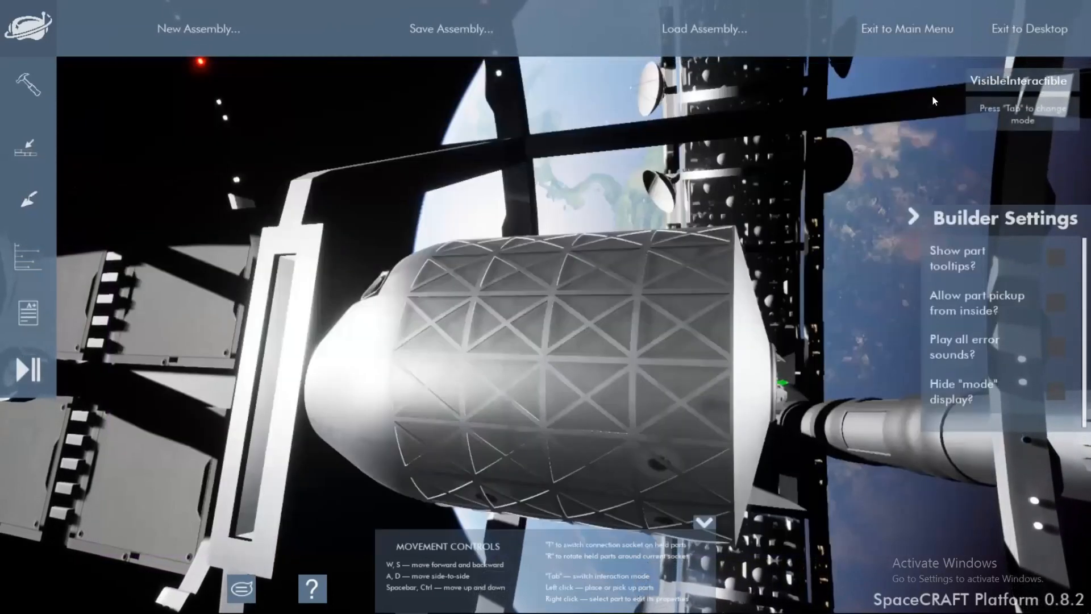
- Cycle through the Blank and Visible interaction modes while looking around the spacecraft, ending in VisibleInteractible mode
click(916, 134)
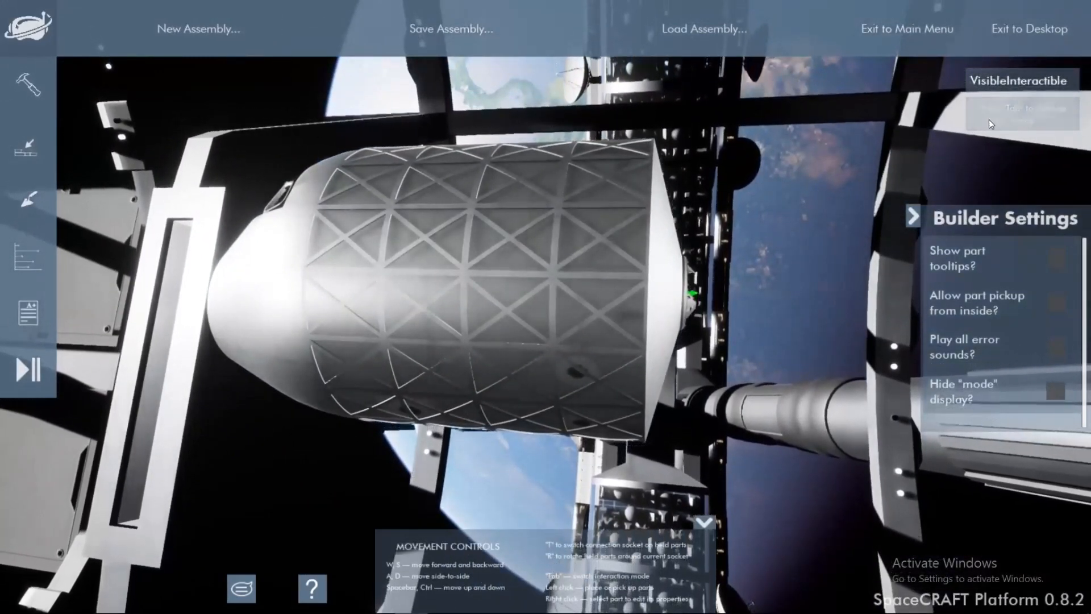
mouse_move(758, 214)
right_down()
mouse_move(761, 171)
mouse_move(717, 165)
mouse_move(787, 202)
mouse_move(853, 199)
mouse_move(761, 213)
right_up()
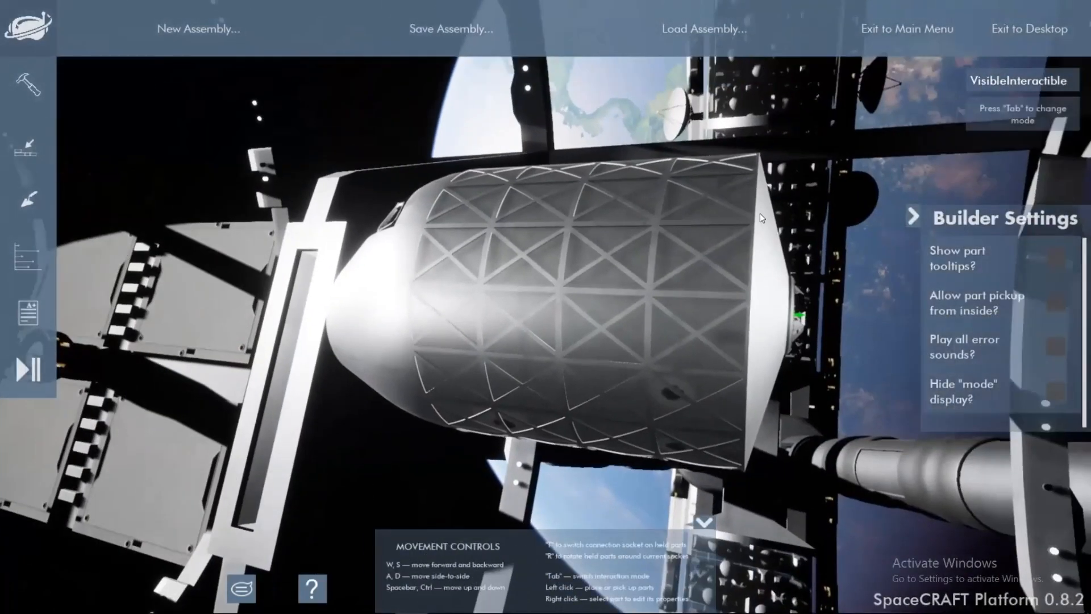
key(Tab)
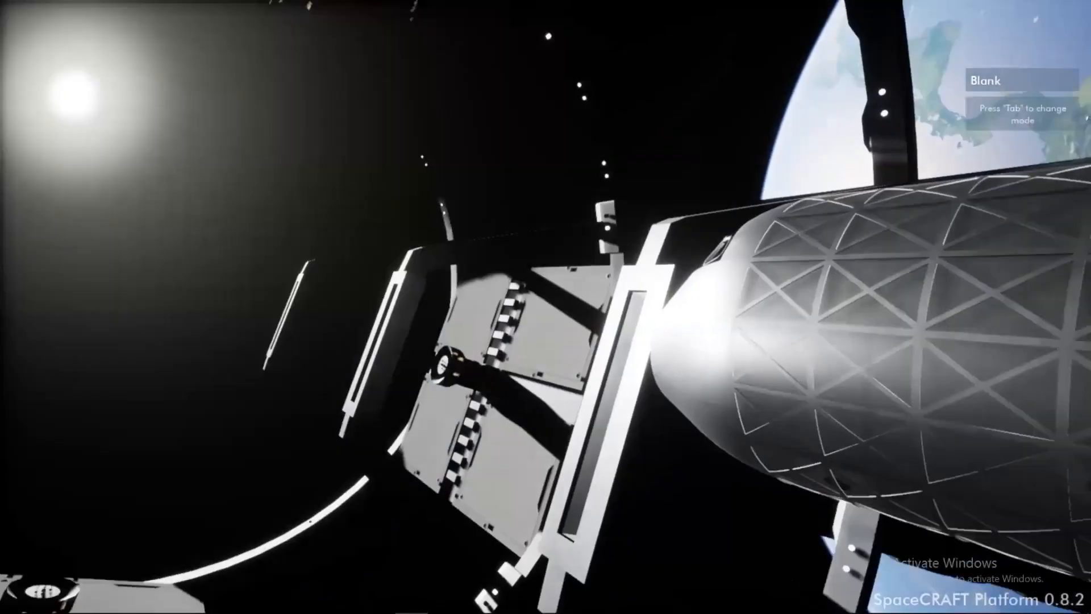
right_drag(546, 307, 467, 262)
key(Tab)
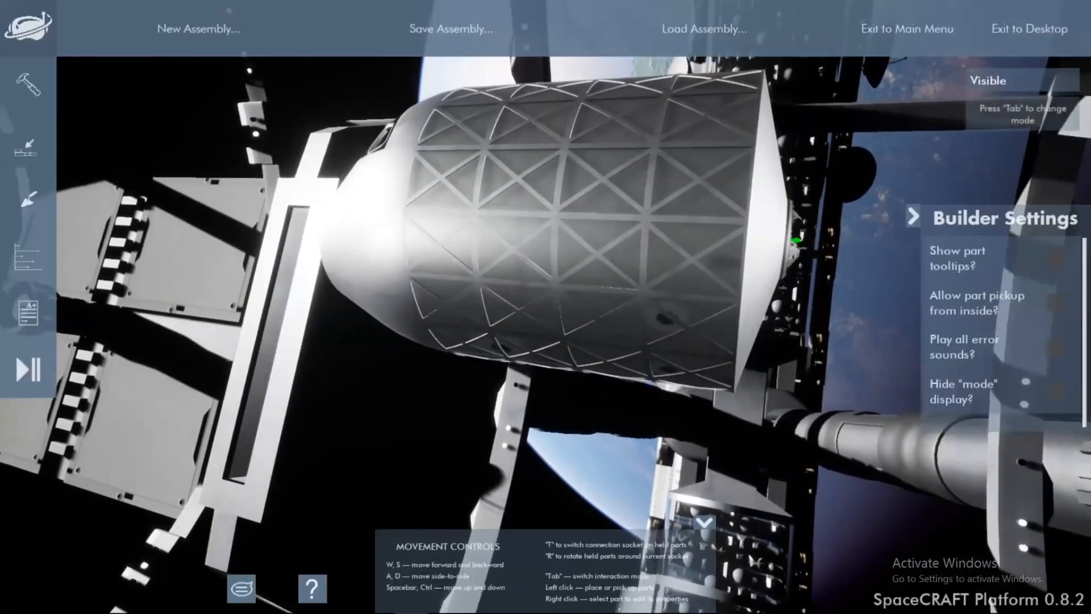
right_drag(546, 307, 307, 148)
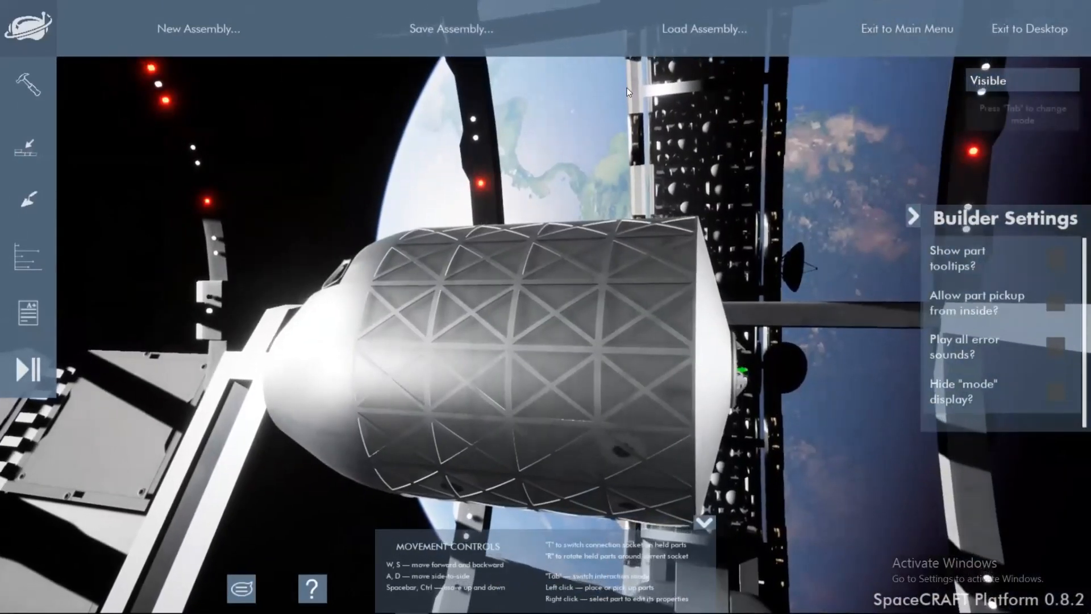
key(Tab)
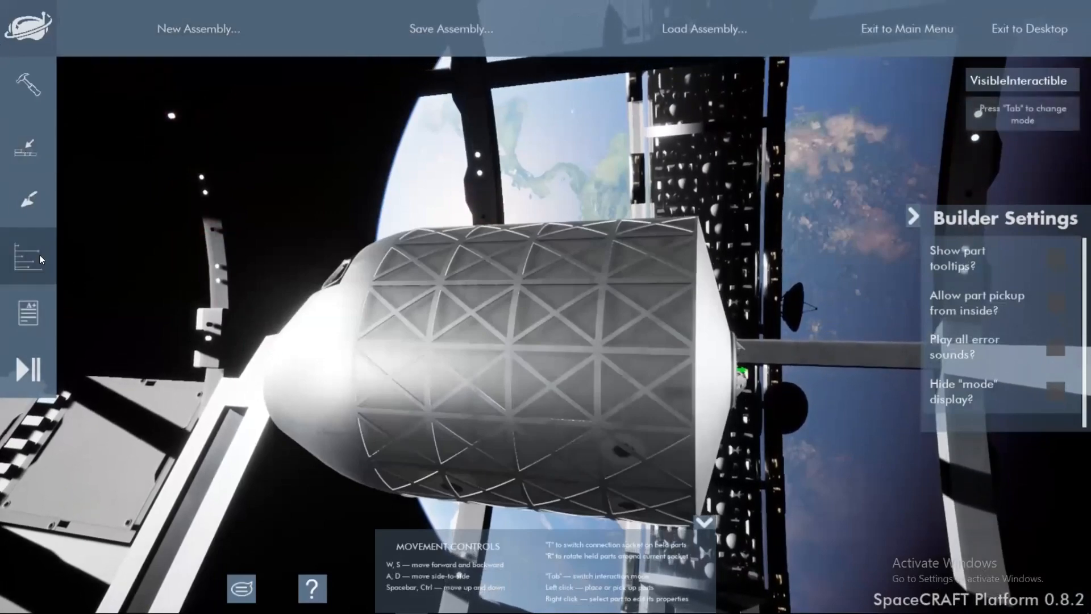
- Fly the camera forward, backward, sideways and vertically around the starting module to examine it from different viewpoints
right_drag(767, 118, 774, 178)
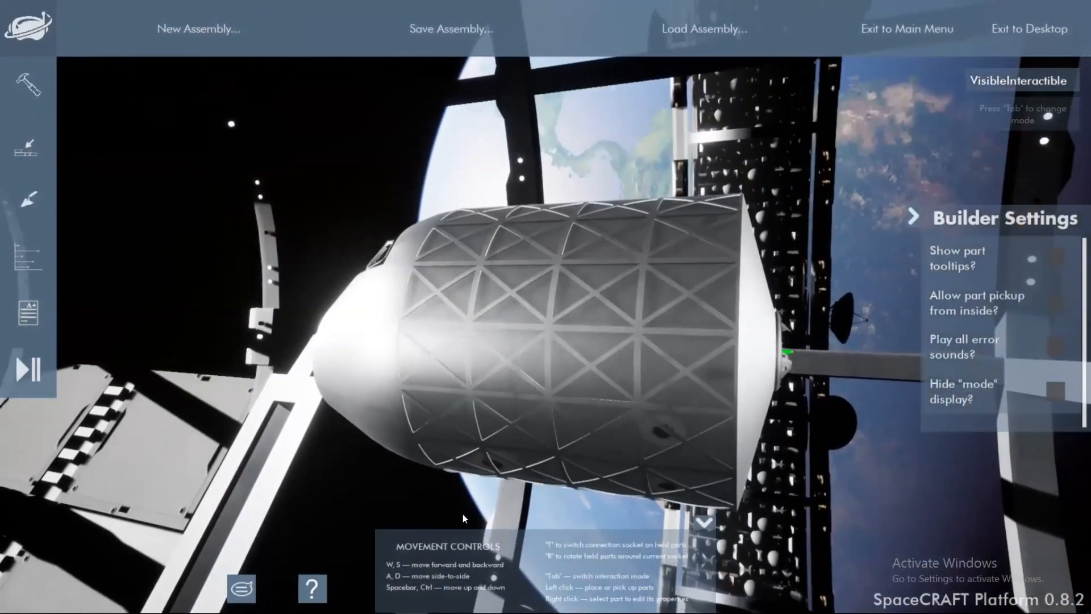
right_drag(495, 253, 645, 290)
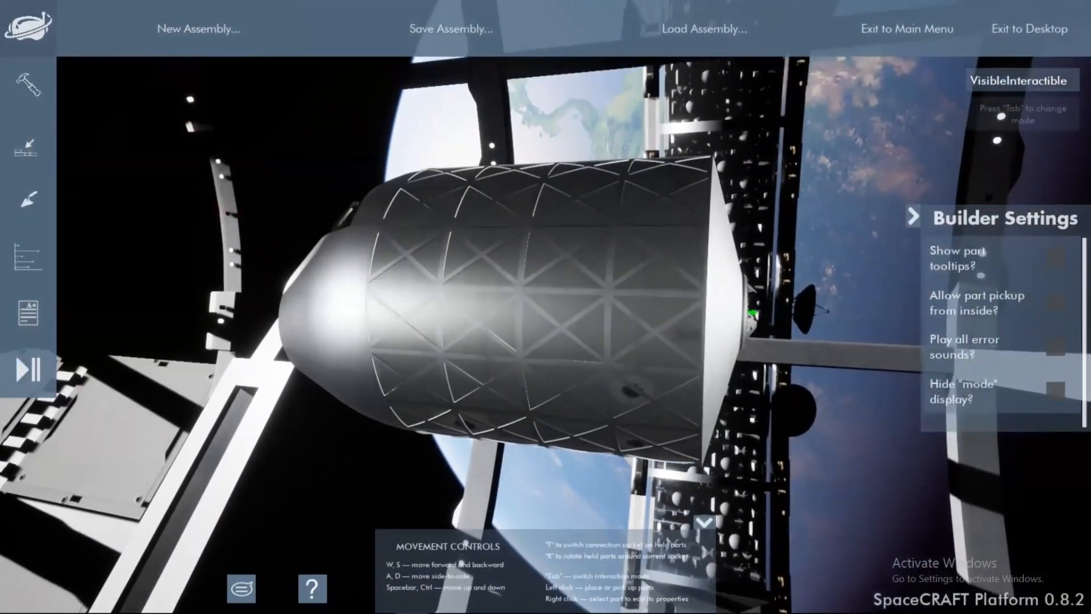
key(w)
key(s)
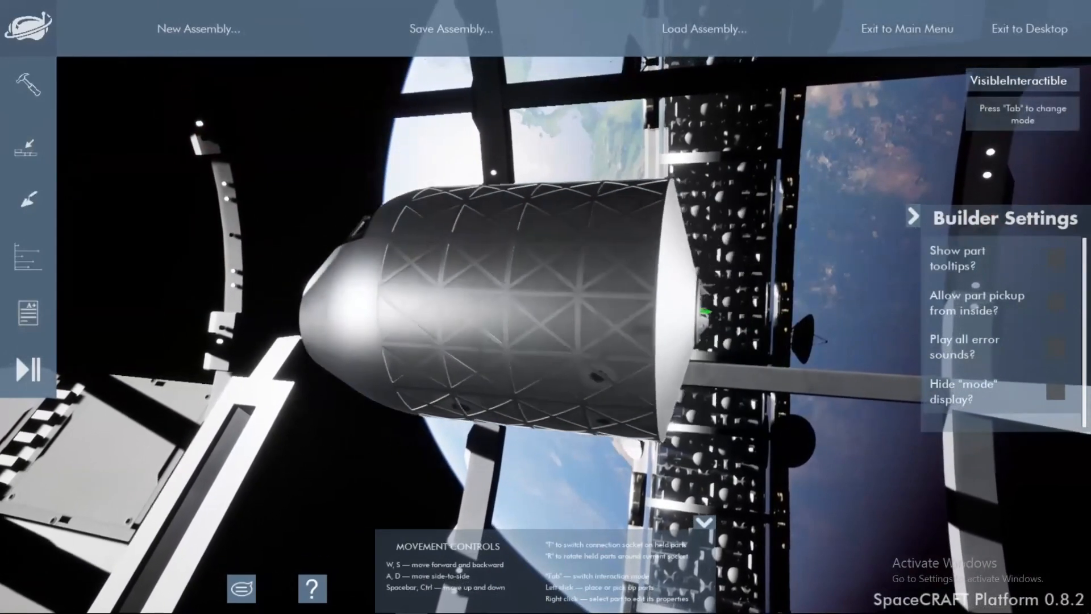
key(d)
right_drag(546, 307, 497, 370)
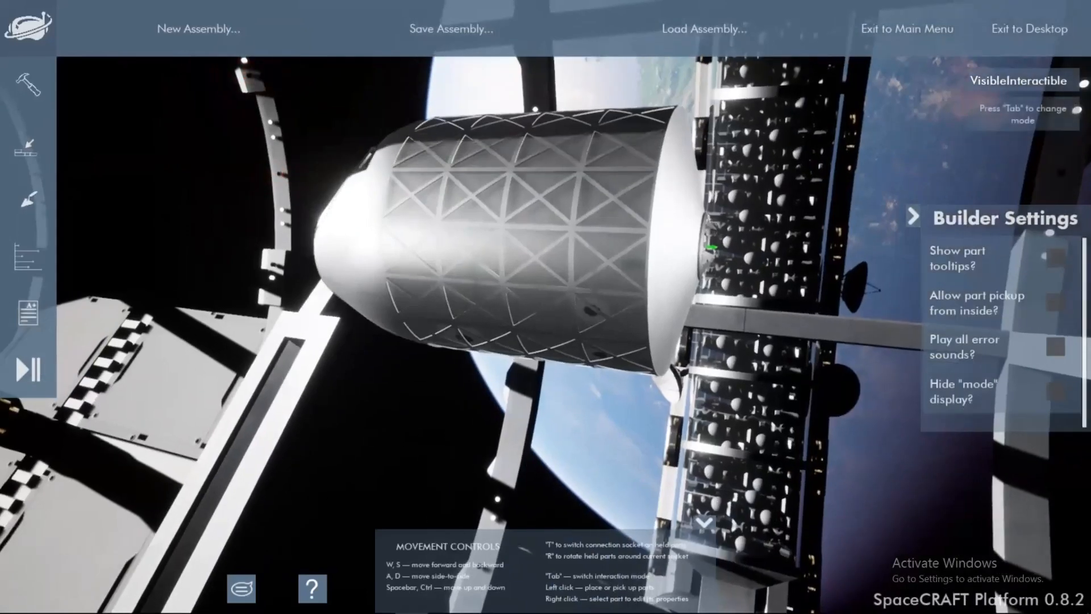
key(space)
key(ctrl)
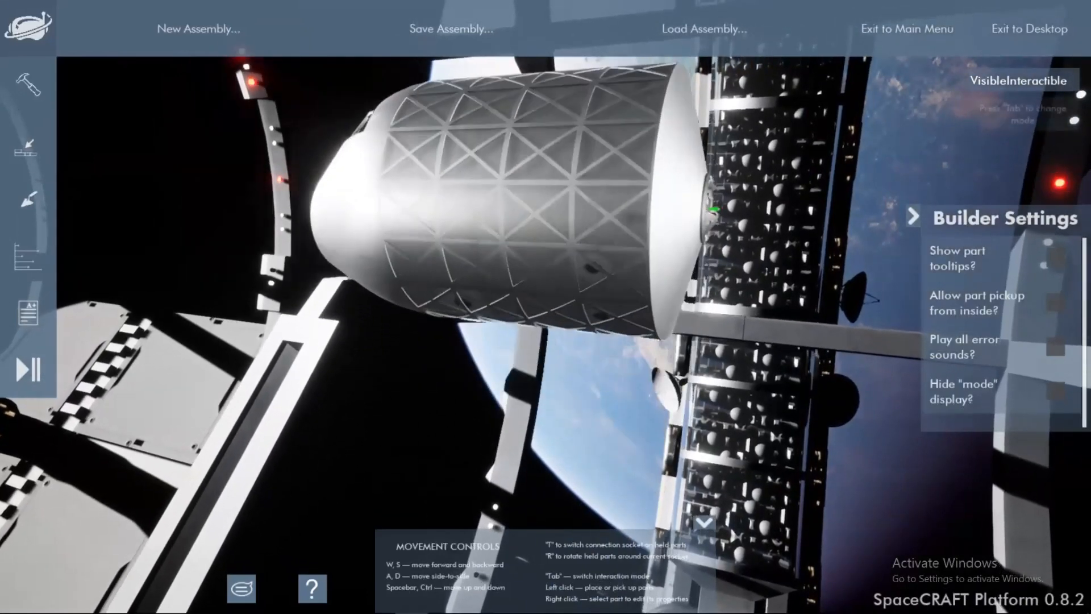
right_drag(546, 307, 560, 267)
right_drag(546, 306, 537, 274)
right_drag(517, 173, 493, 174)
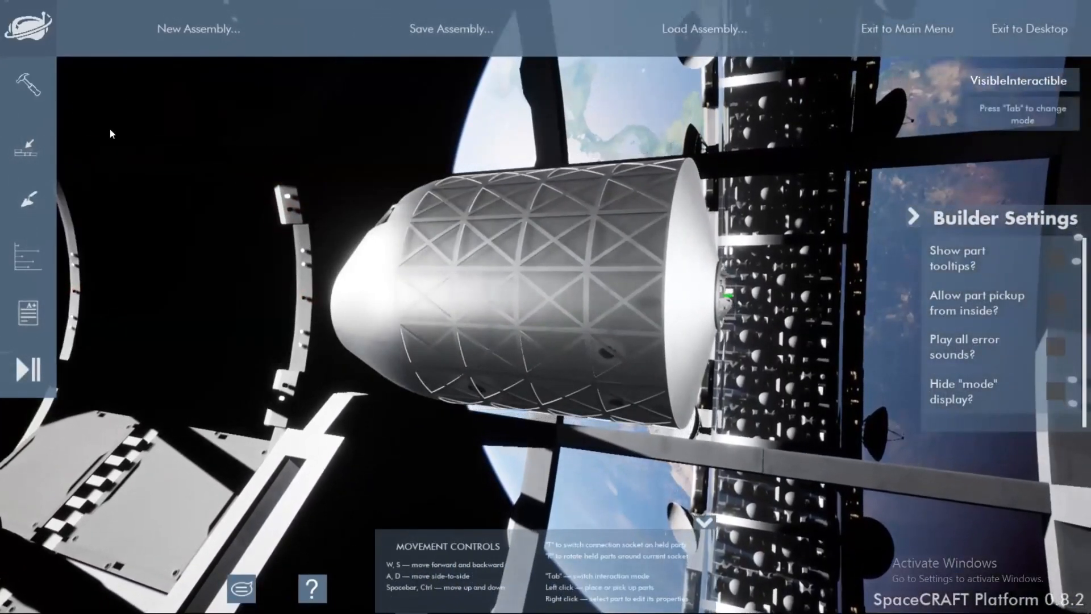
- Add an Airlock from the Pressurized parts and place it unattached above the rear end of the starting module
click(40, 83)
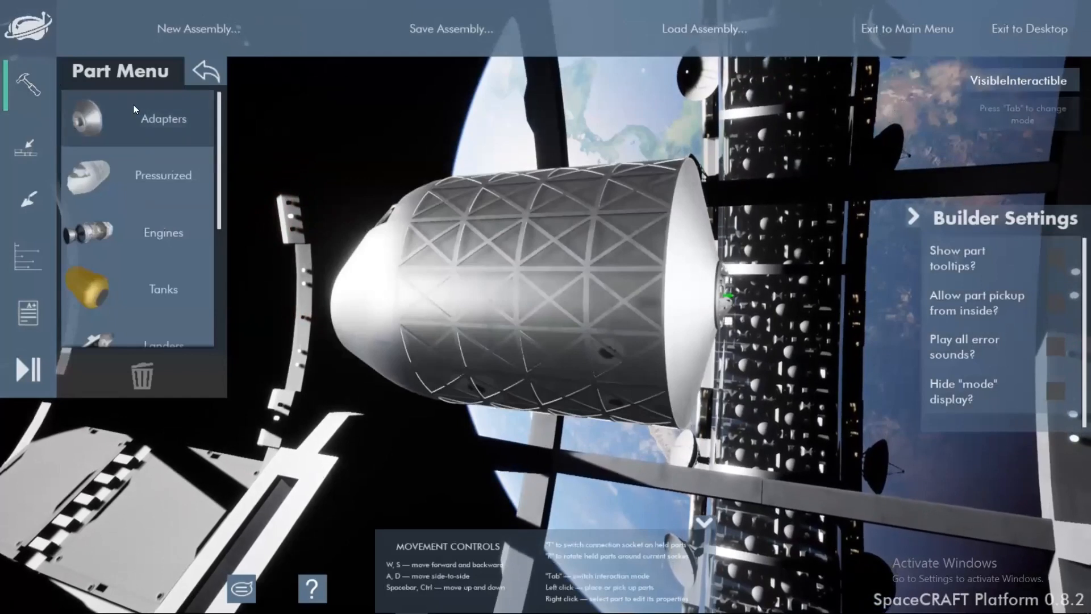
click(162, 183)
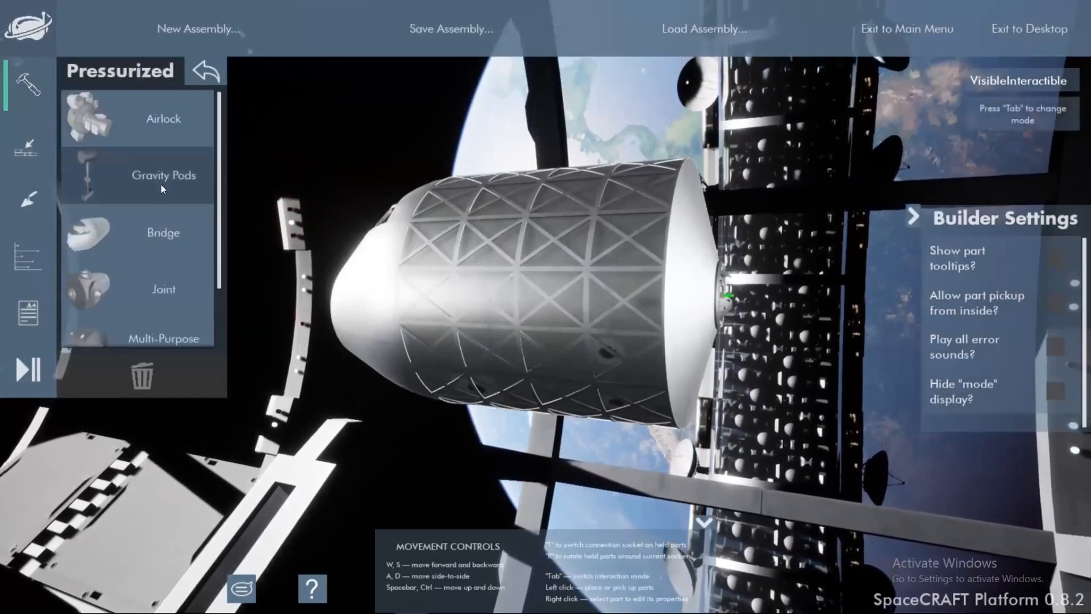
click(171, 116)
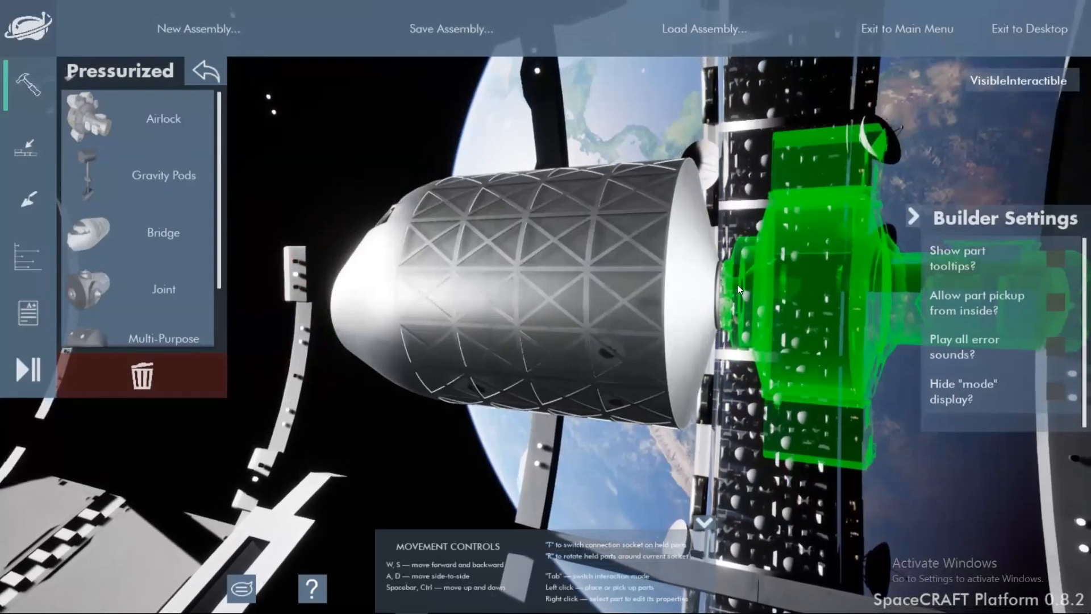
click(779, 121)
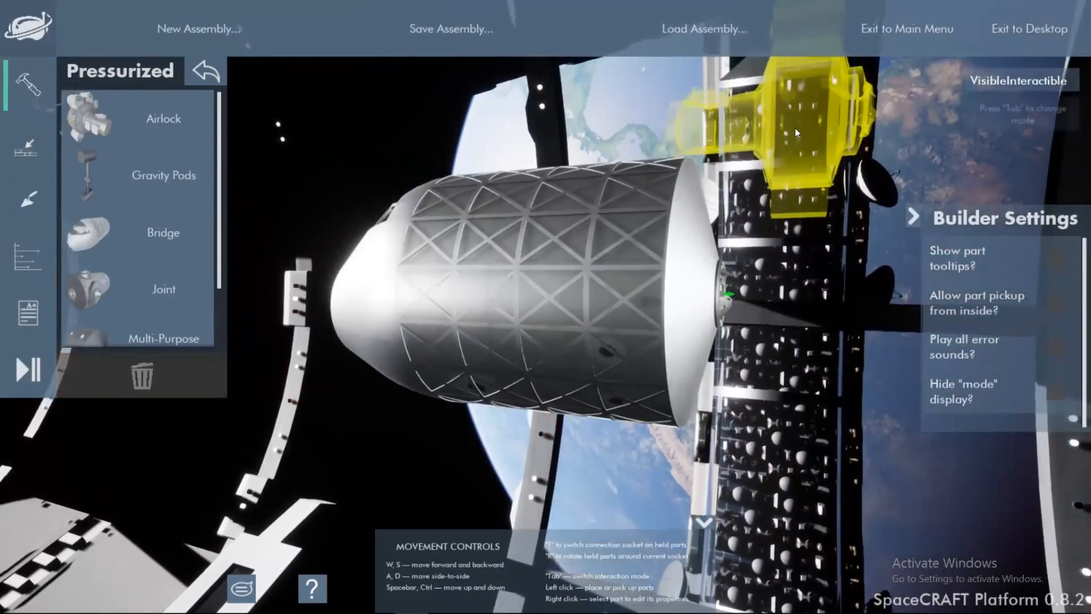
- Pick up the loose airlock and attach it to the socket on the nose of the starting module
click(793, 120)
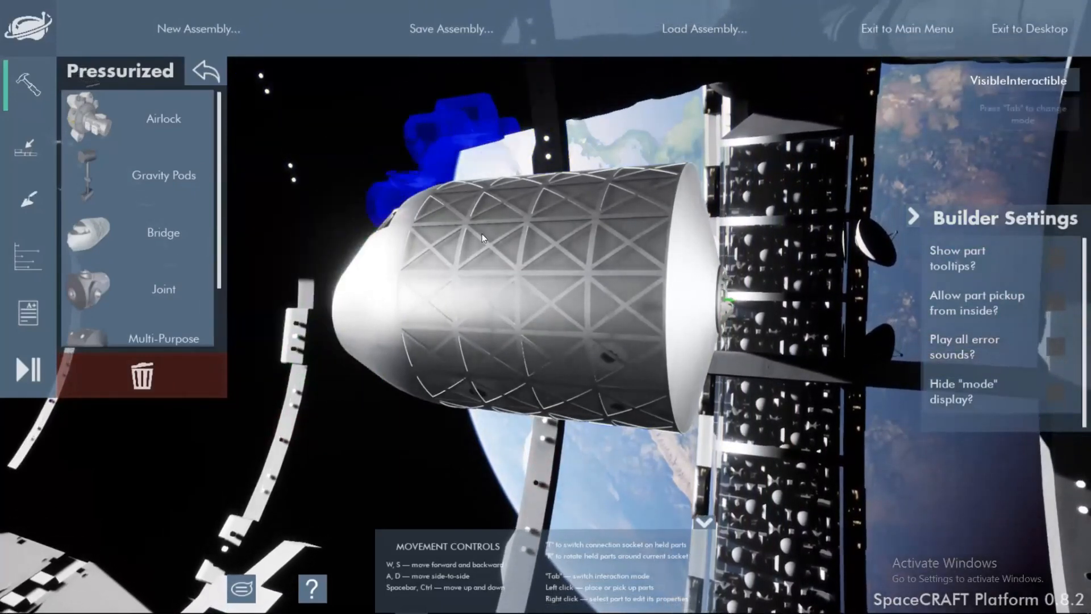
mouse_move(581, 171)
right_down()
mouse_move(621, 273)
mouse_move(564, 191)
mouse_move(581, 172)
right_up()
key(s)
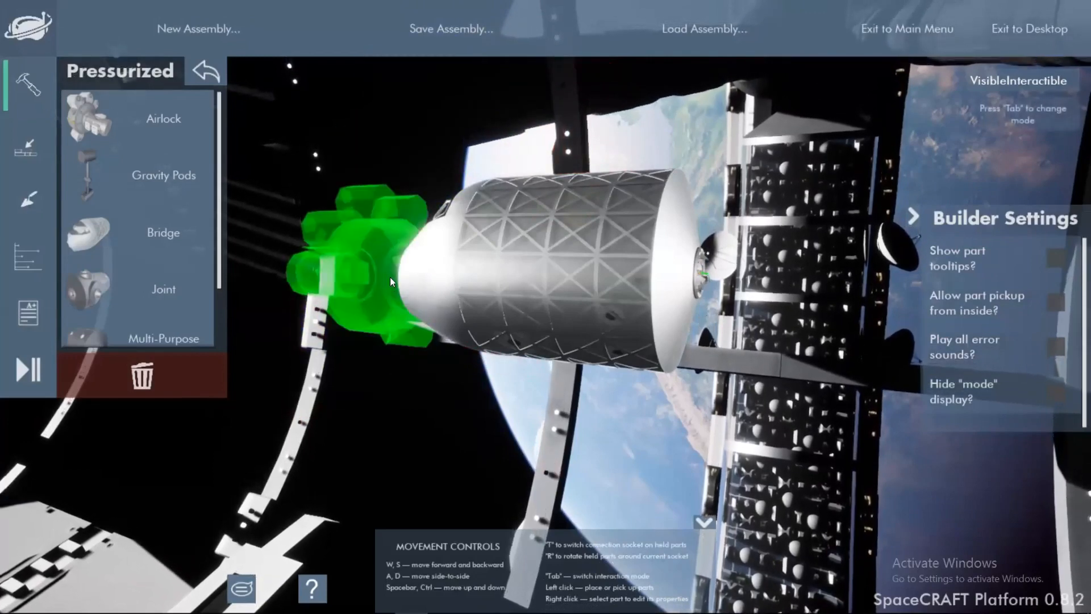
click(390, 272)
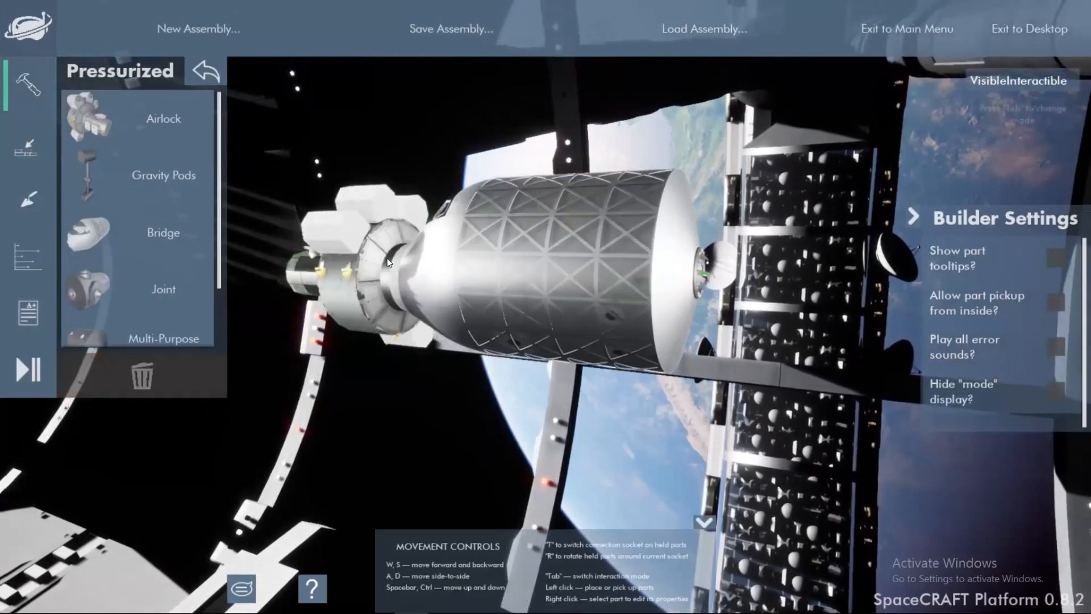
- Examine the attached airlock and its connection to the nose from several outside viewpoints
right_drag(426, 165, 636, 85)
key(a)
key(w)
key(a)
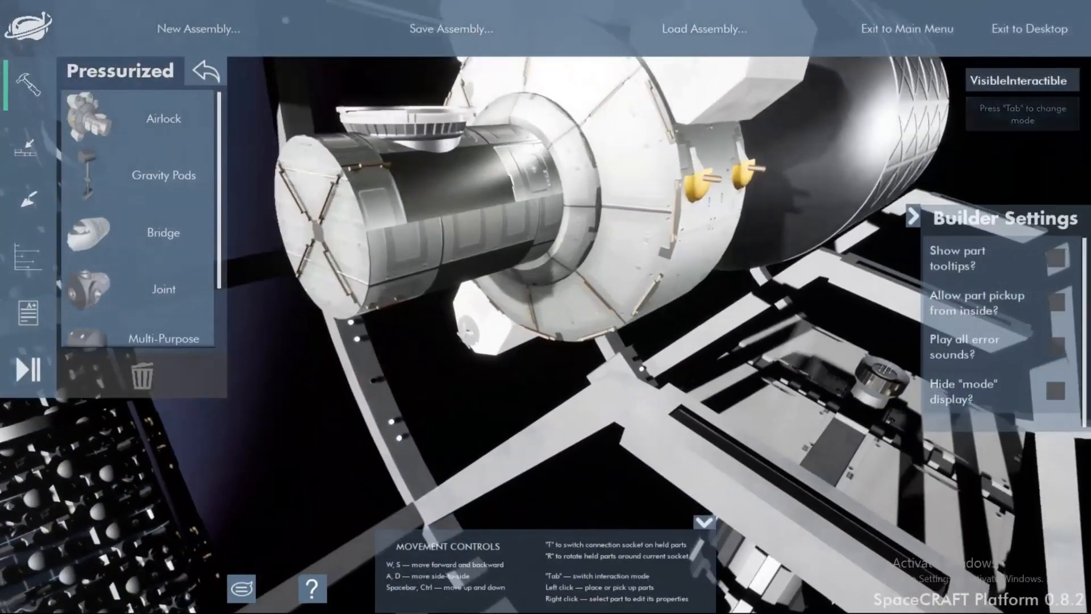
key(w)
key(s)
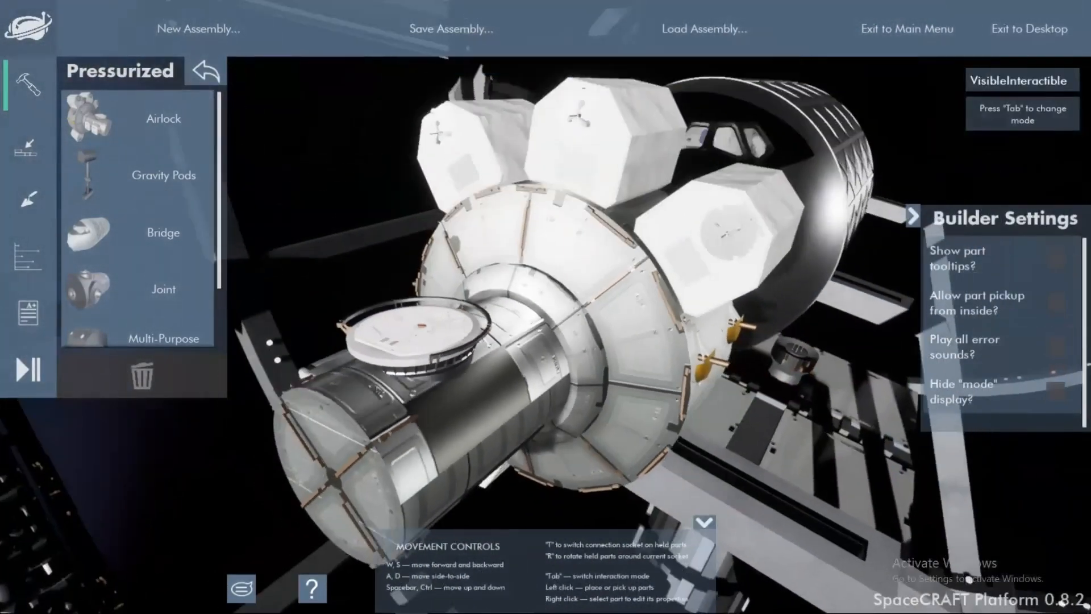
key(d)
key(s)
key(d)
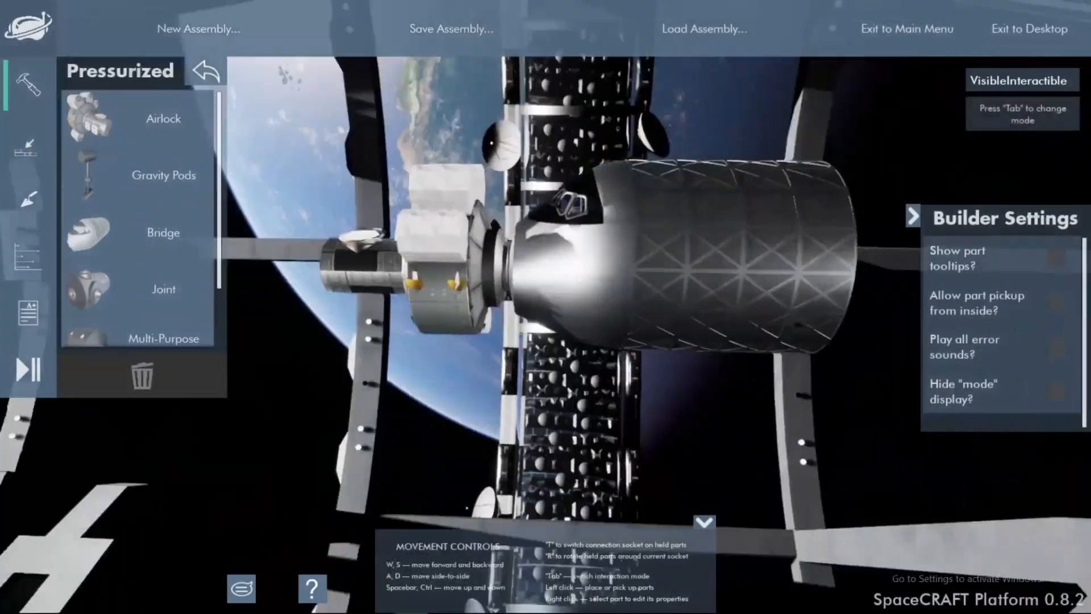
- Examine how the airlock affects the view through the cockpit windows from inside the module
key(w)
key(w)
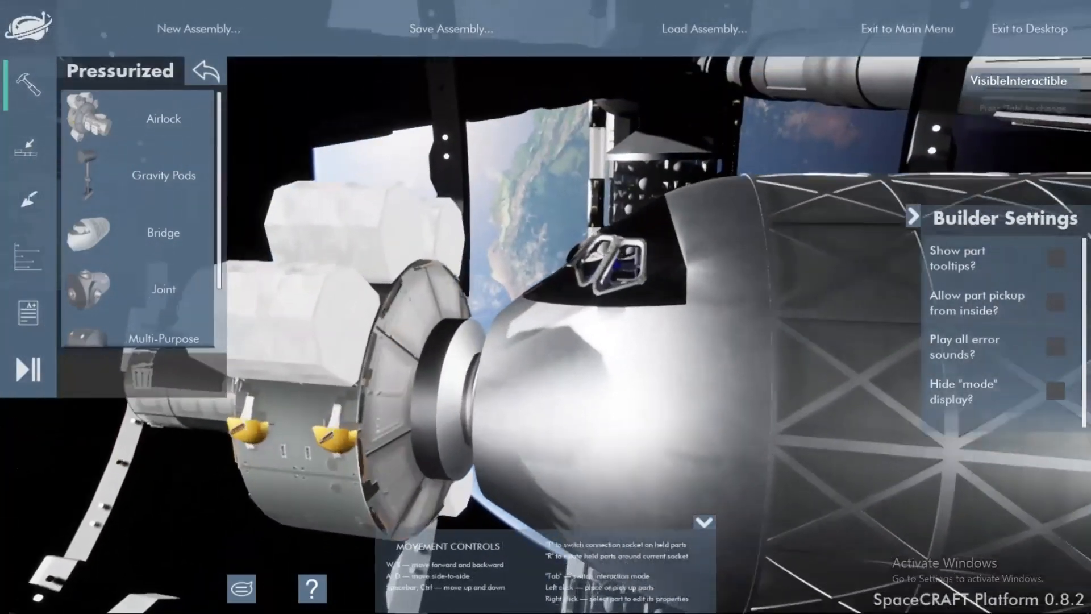
key(w)
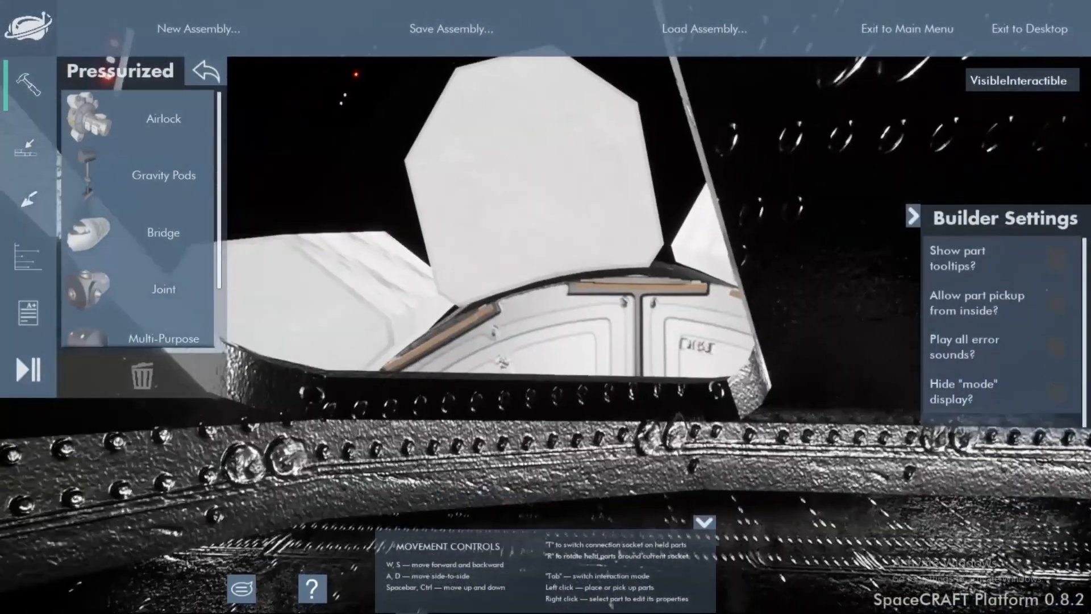
key(s)
key(w)
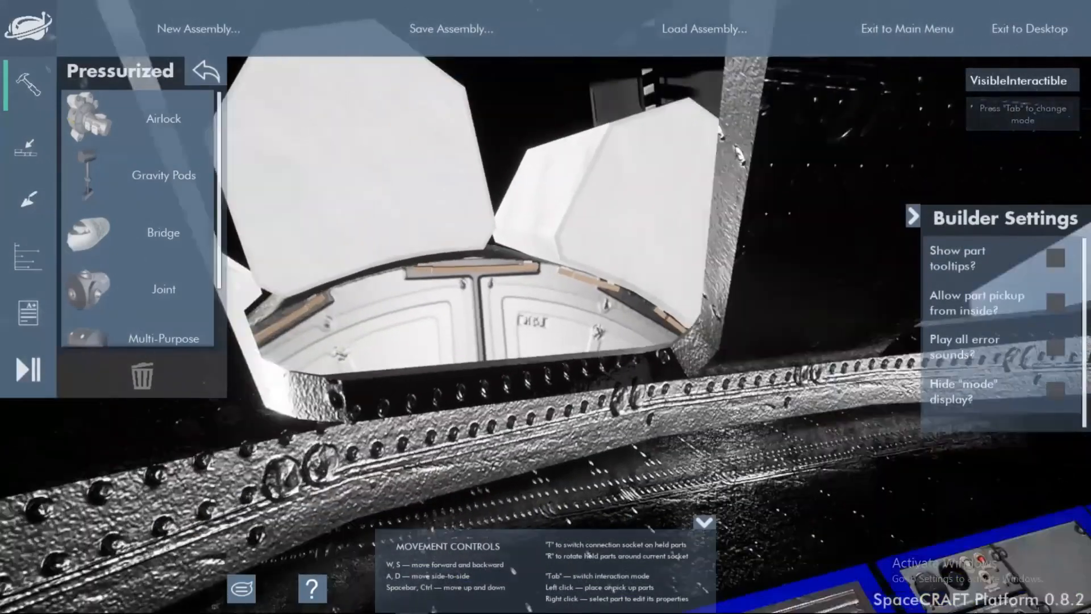
key(s)
key(s)
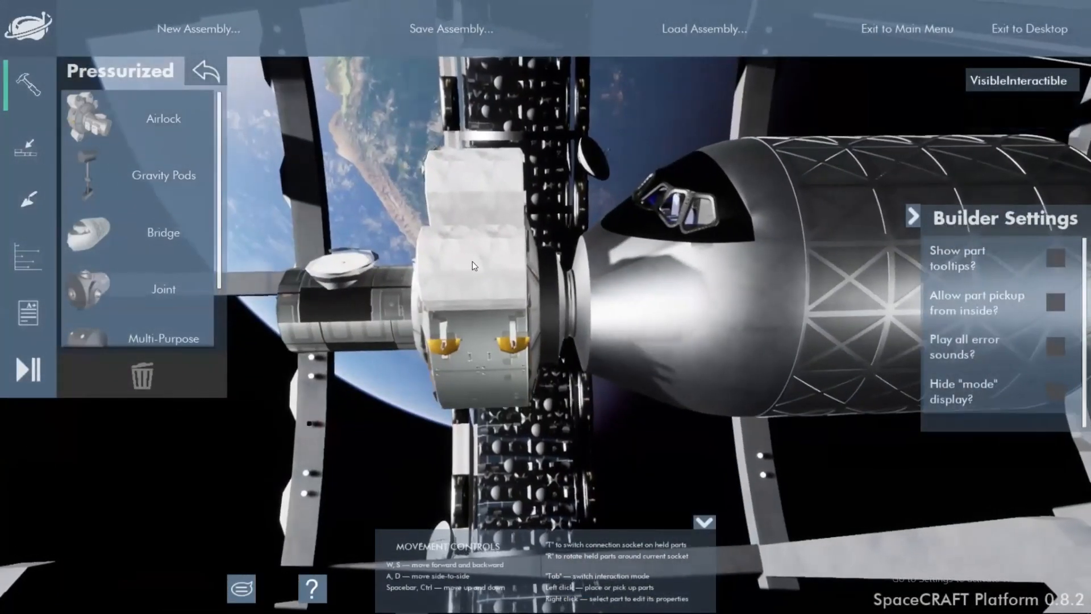
- Detach the airlock, reattach it to the nose socket in a rotated orientation, and check the view from the cockpit
click(476, 254)
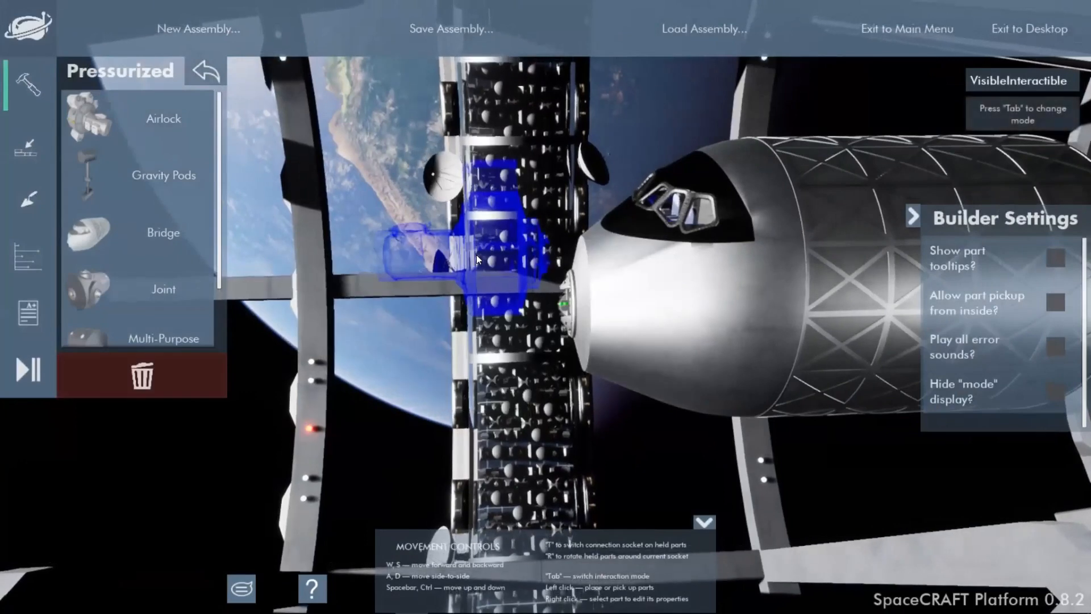
click(564, 299)
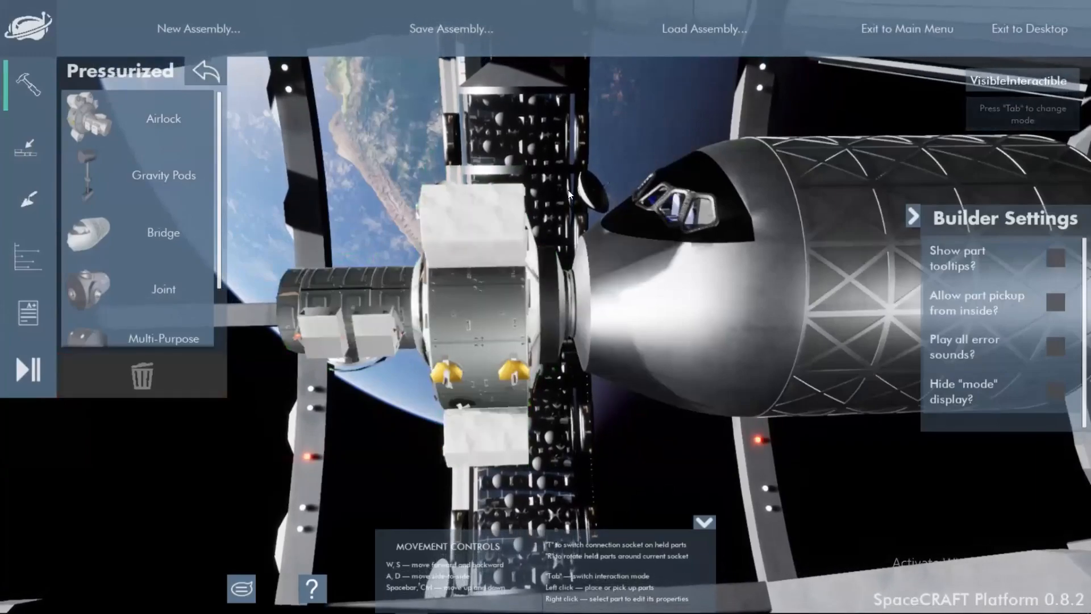
key(w)
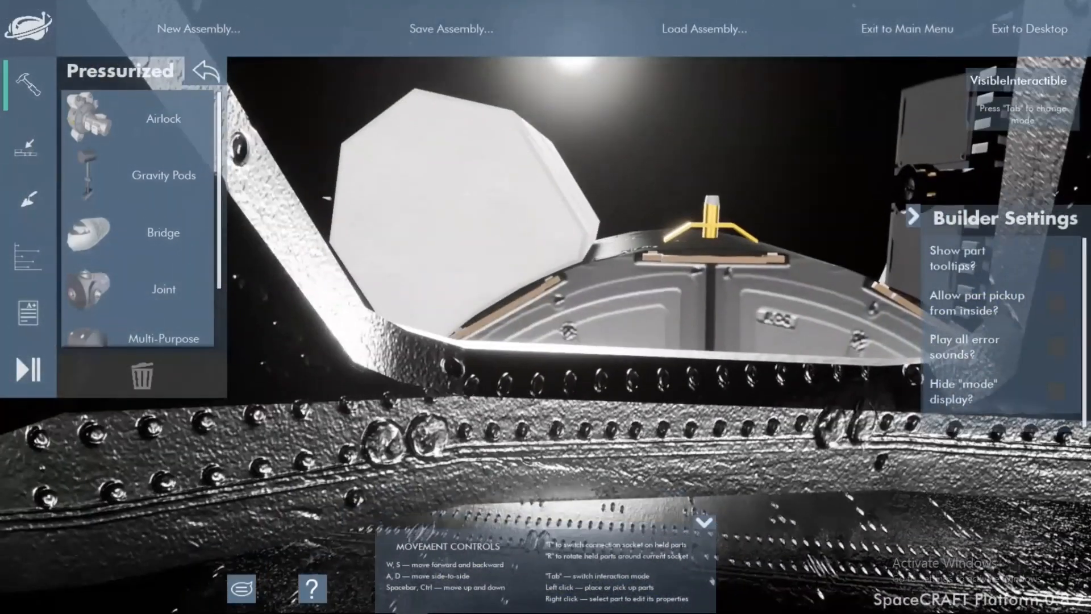
- Detach the airlock from the nose again and reattach it to the nose socket turned to another orientation
key(s)
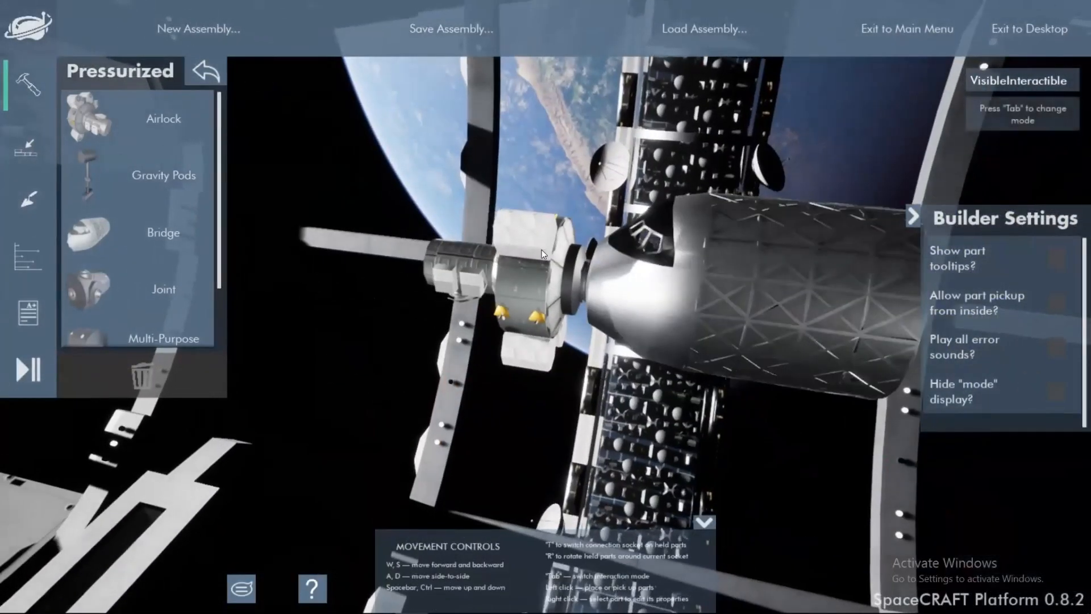
click(541, 251)
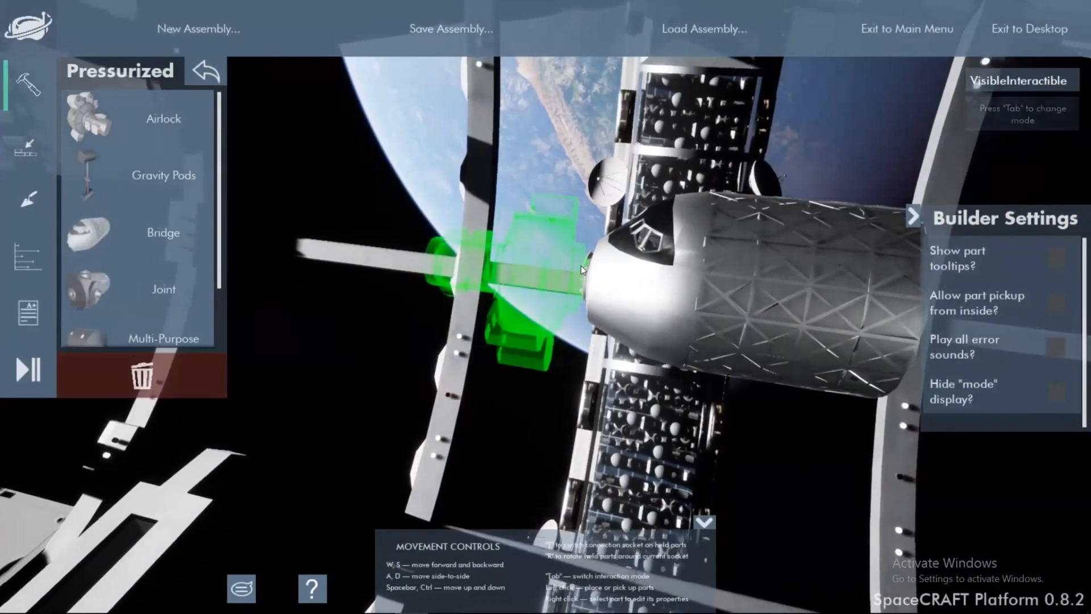
click(581, 265)
key(a)
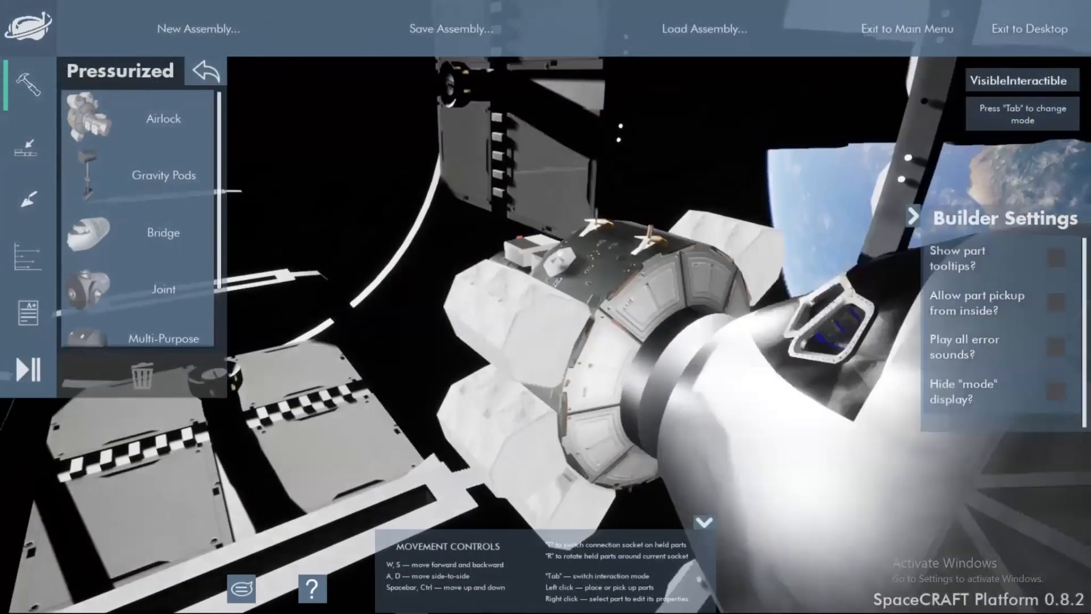
key(s)
key(s)
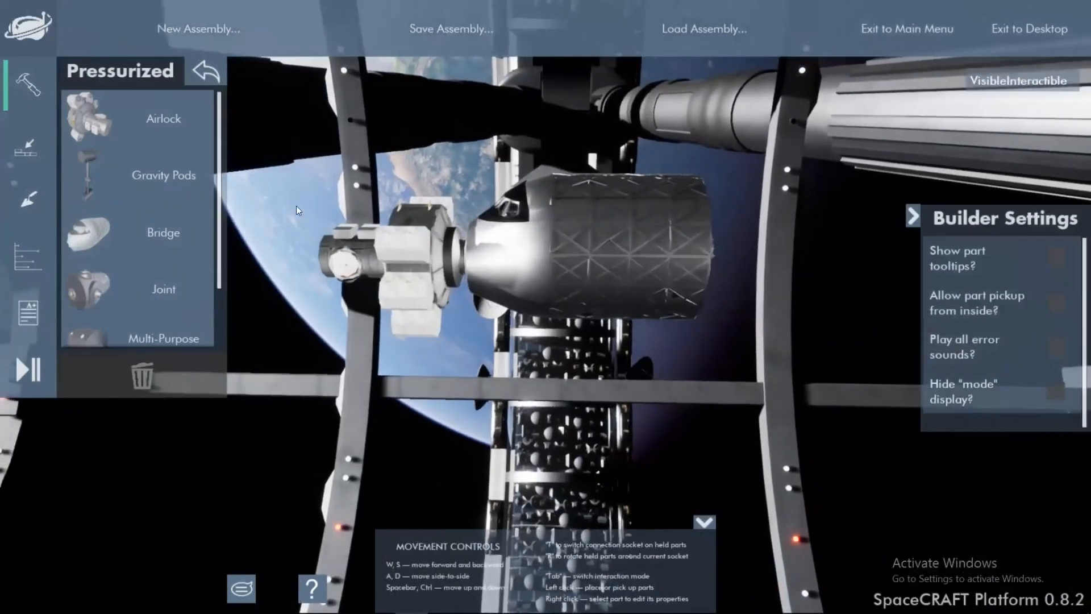
- Attach a Joint by one of its side sockets to the module's rear socket, rotated so its long body points downward
click(146, 287)
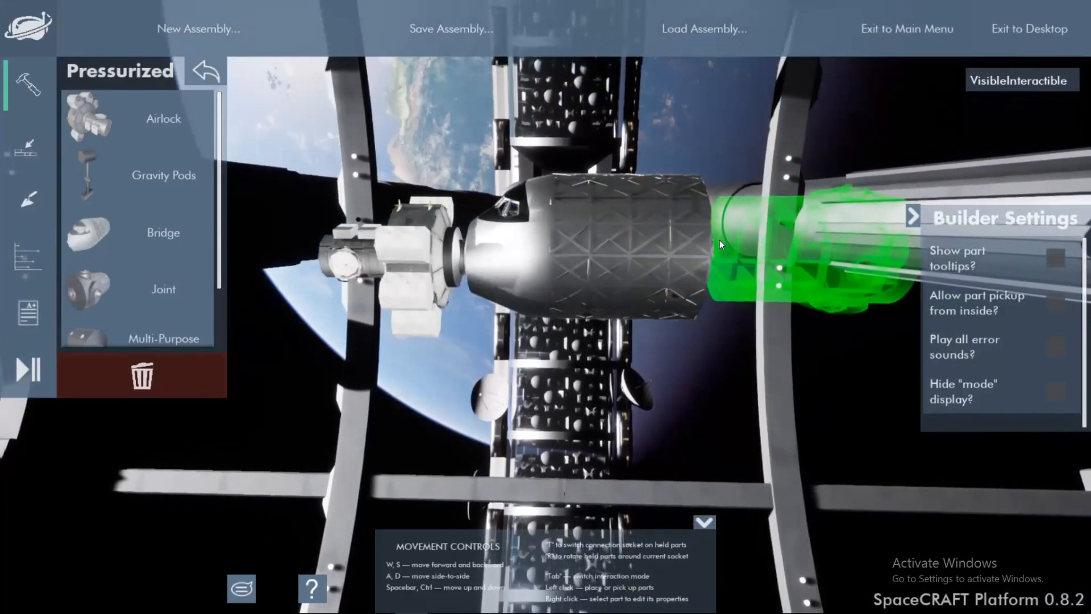
key(t)
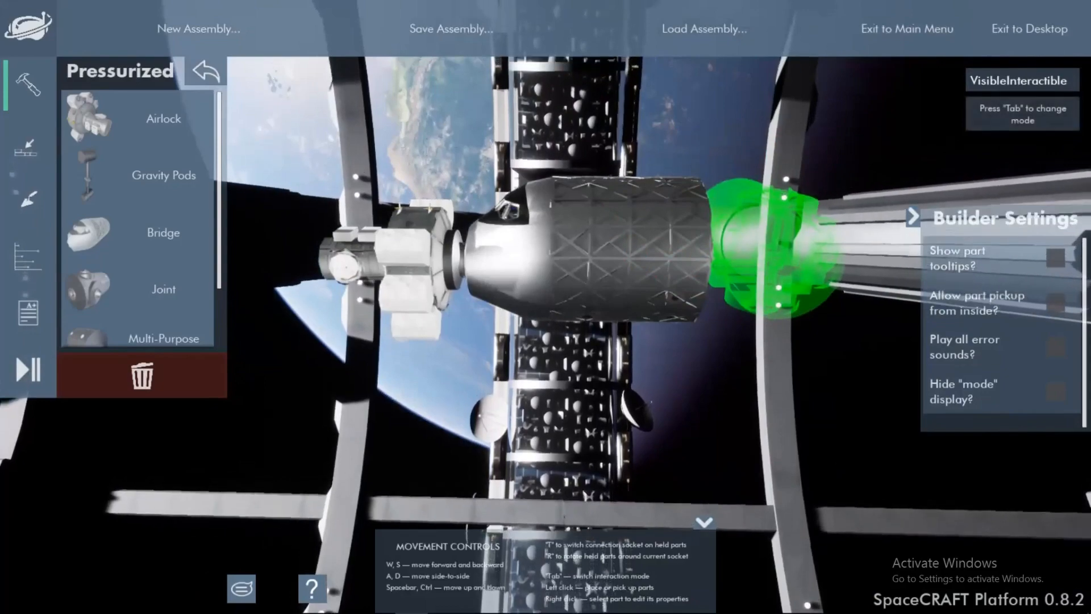
key(d)
right_drag(723, 245, 597, 230)
key(s)
key(d)
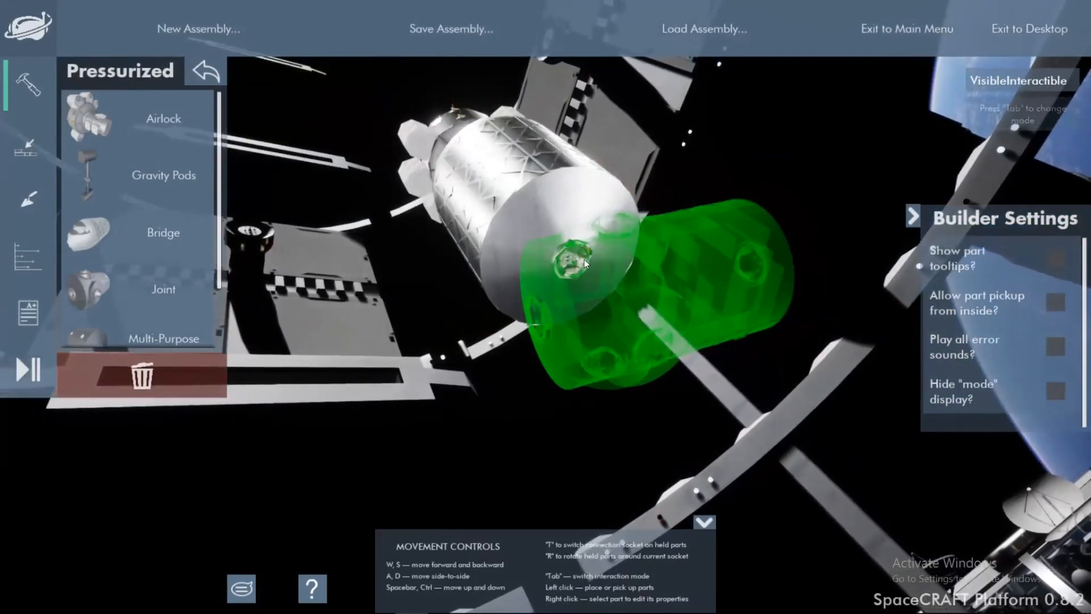
key(r)
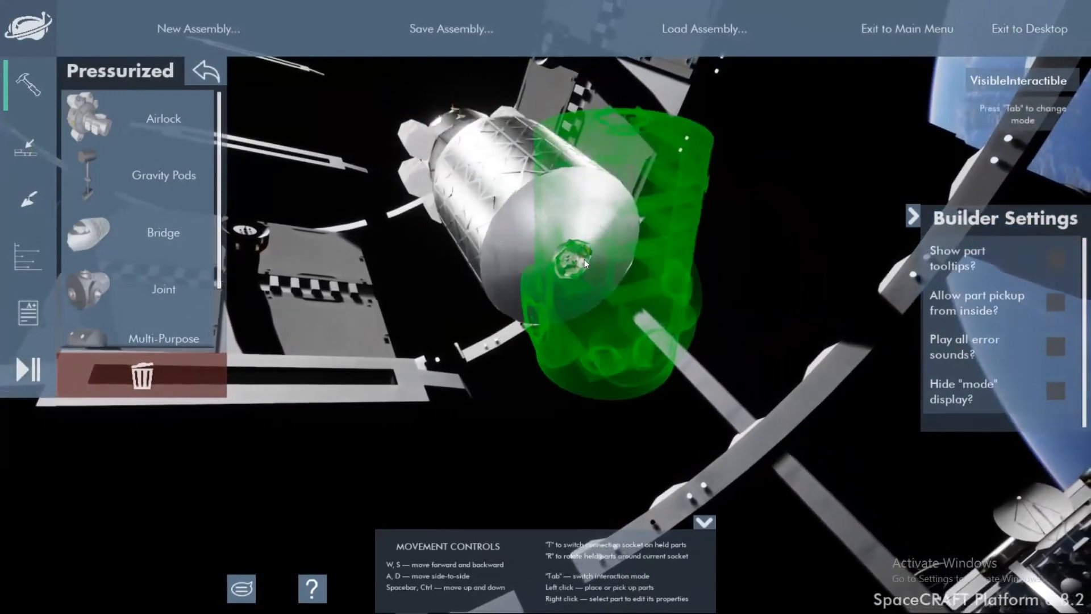
key(r)
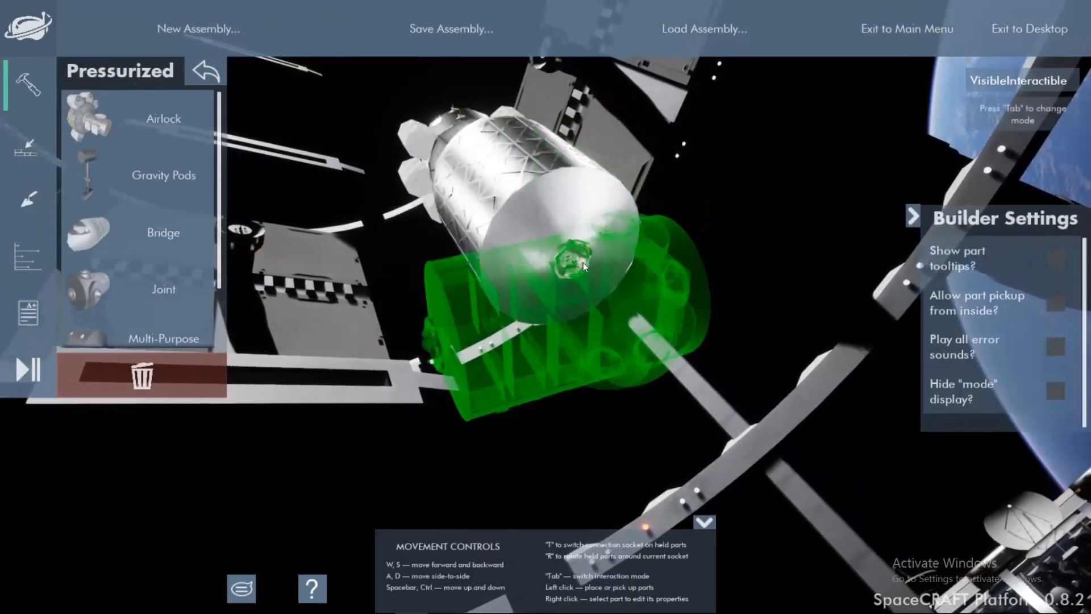
key(r)
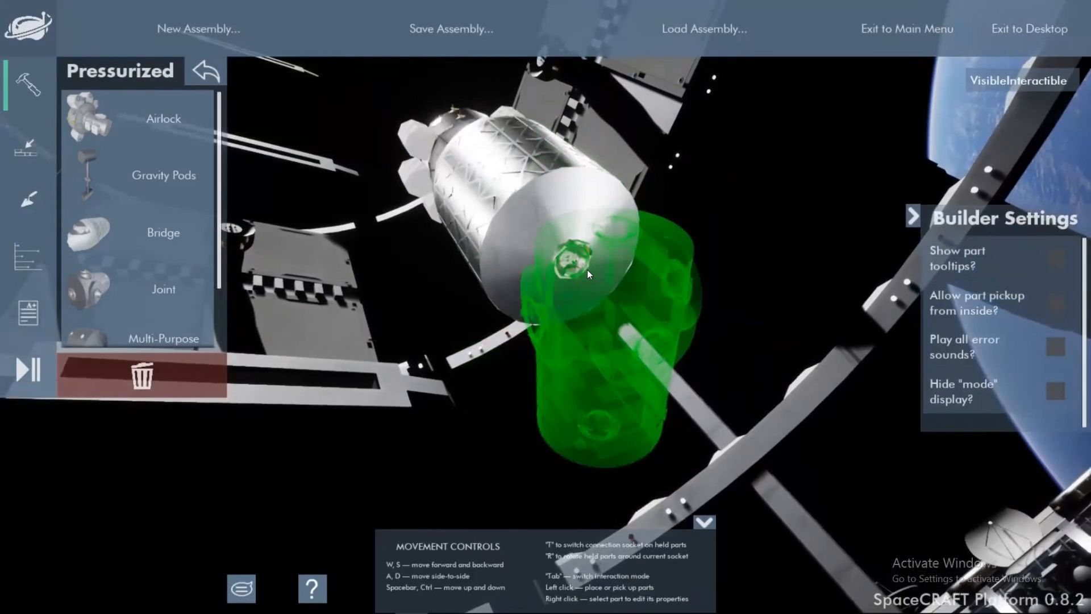
click(588, 269)
- Examine the attached joint from several viewpoints, including the small round accessory sockets near the lower end of its body
key(a)
key(ctrl)
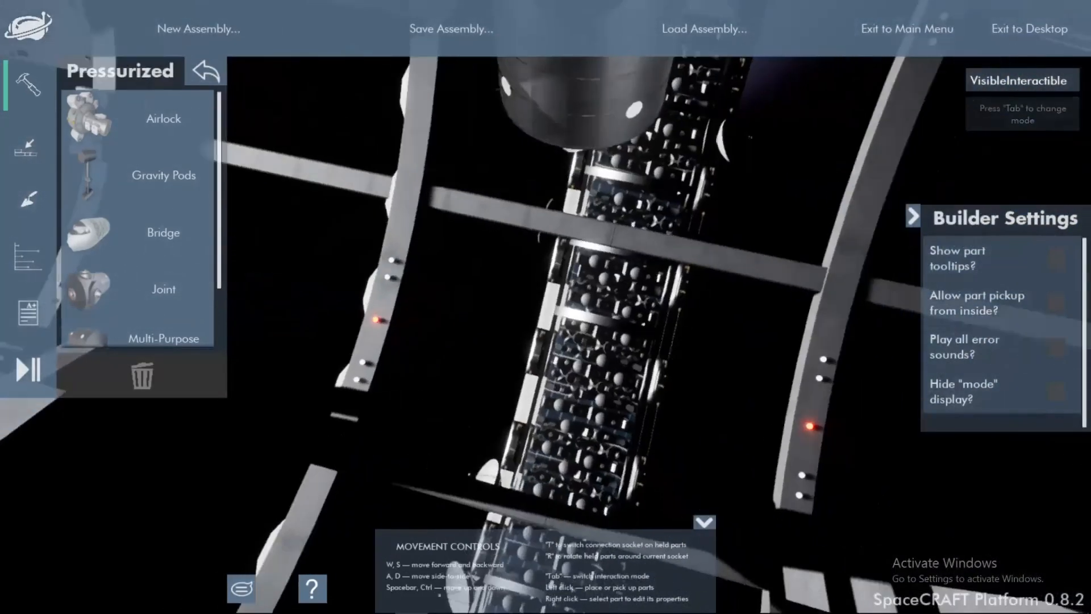
key(s)
key(d)
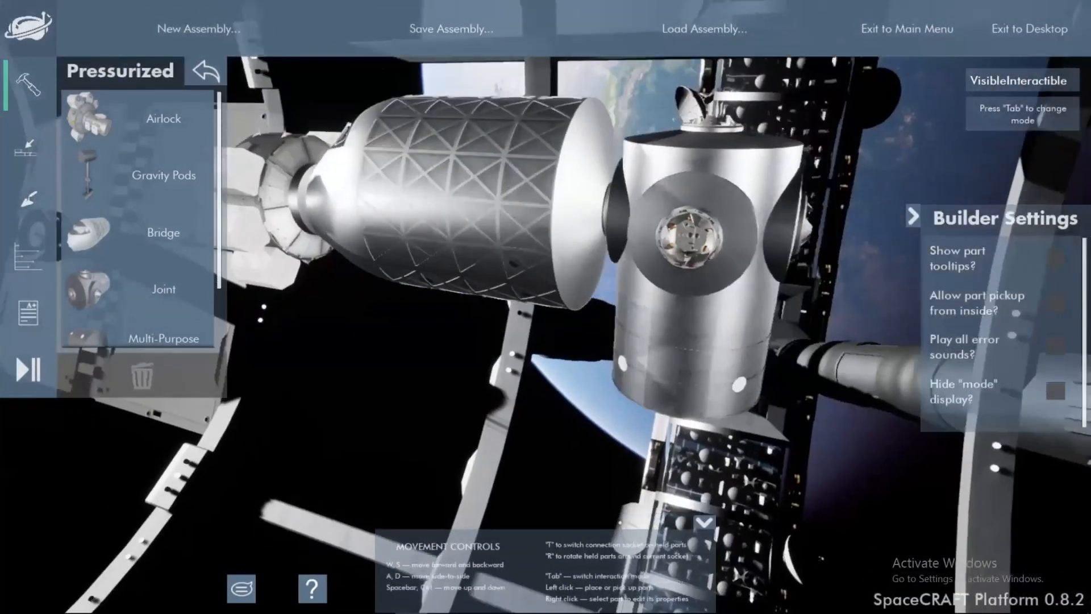
key(w)
key(a)
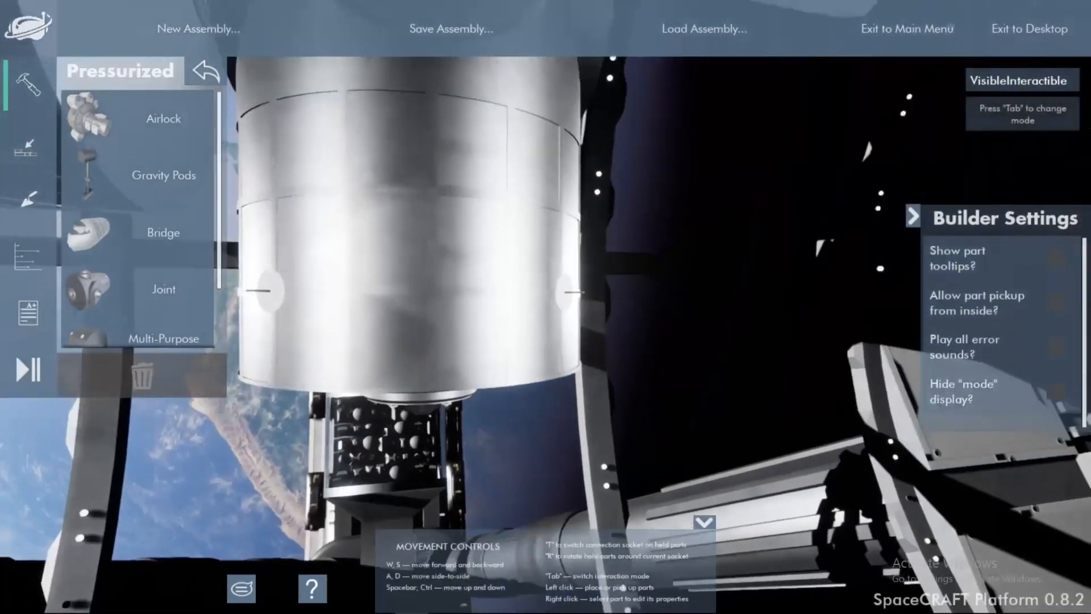
key(s)
key(w)
key(d)
key(a)
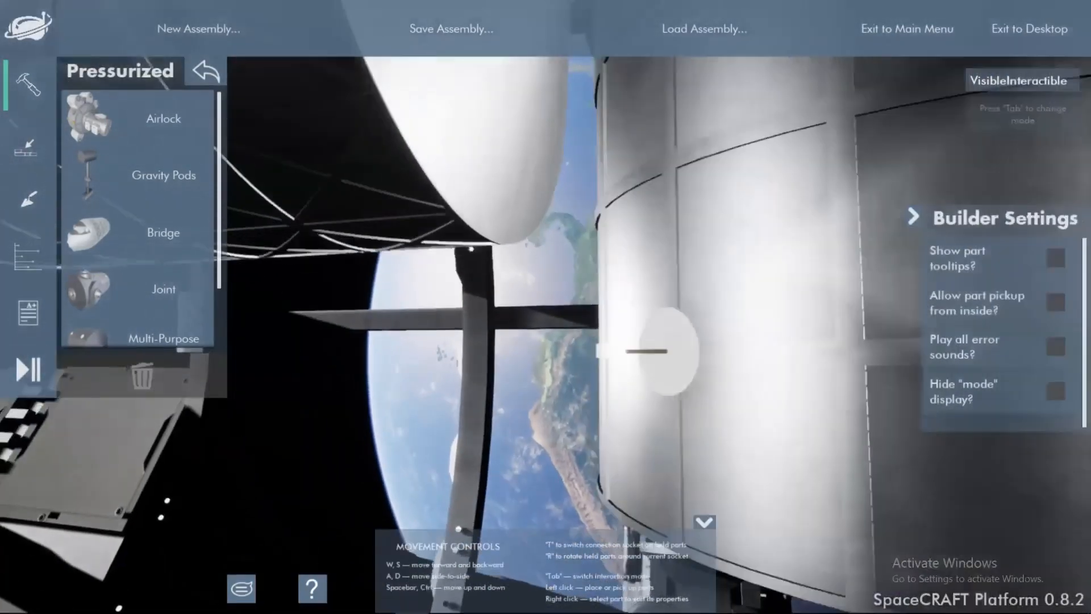
key(d)
key(s)
key(w)
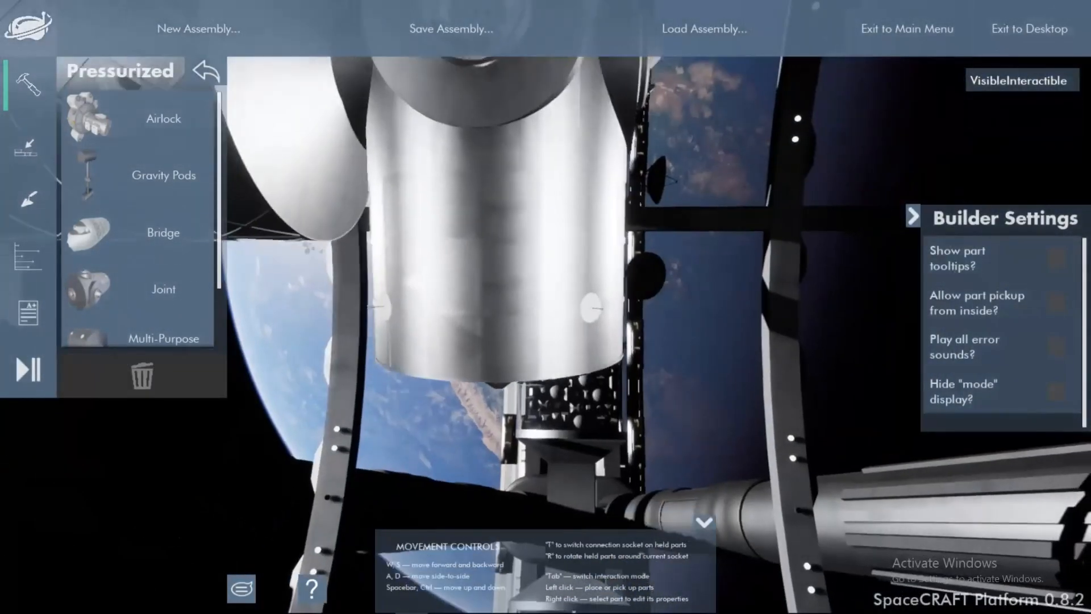
key(a)
key(w)
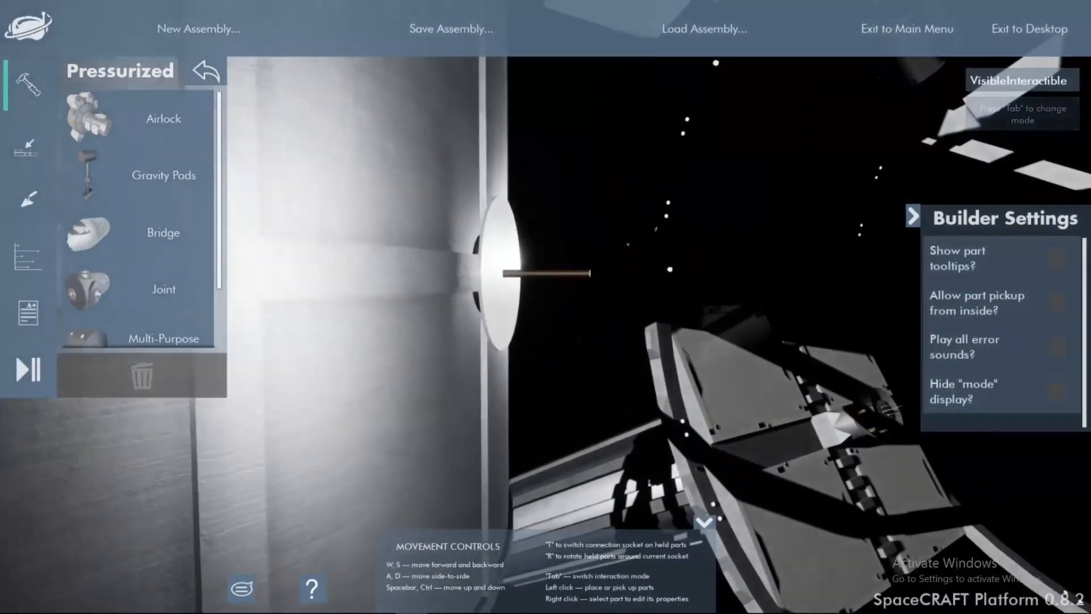
key(a)
key(d)
key(d)
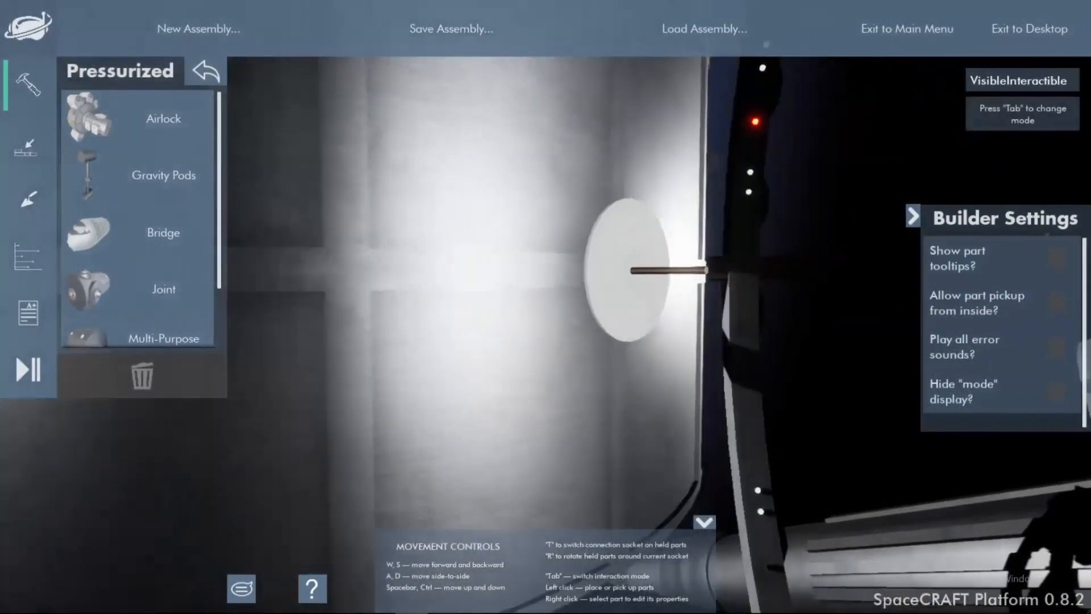
key(s)
key(Tab)
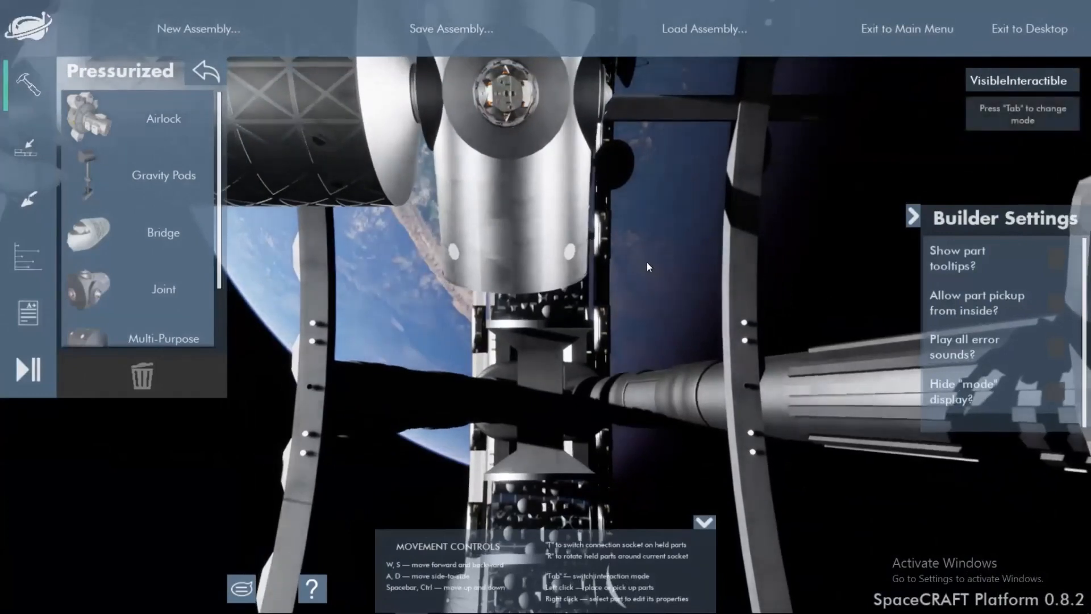
- Attach a Solar Panel from the Accessories parts to a small round socket near the lower end of the joint
click(211, 78)
scroll(179, 173, down, 1)
scroll(179, 179, down, 3)
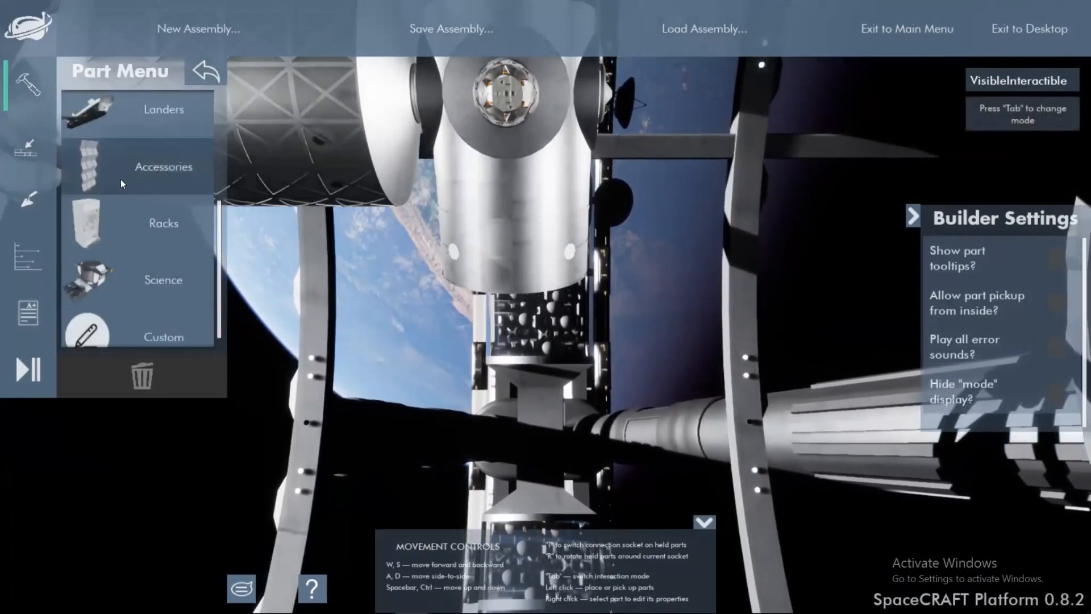
click(166, 171)
scroll(125, 197, down, 1)
scroll(126, 198, down, 1)
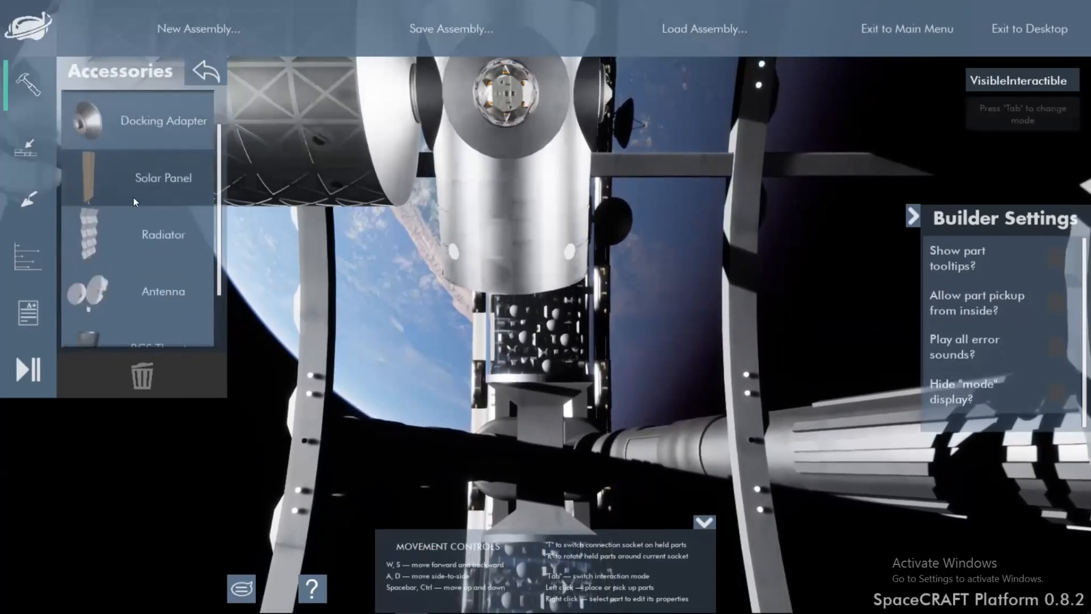
scroll(135, 191, down, 3)
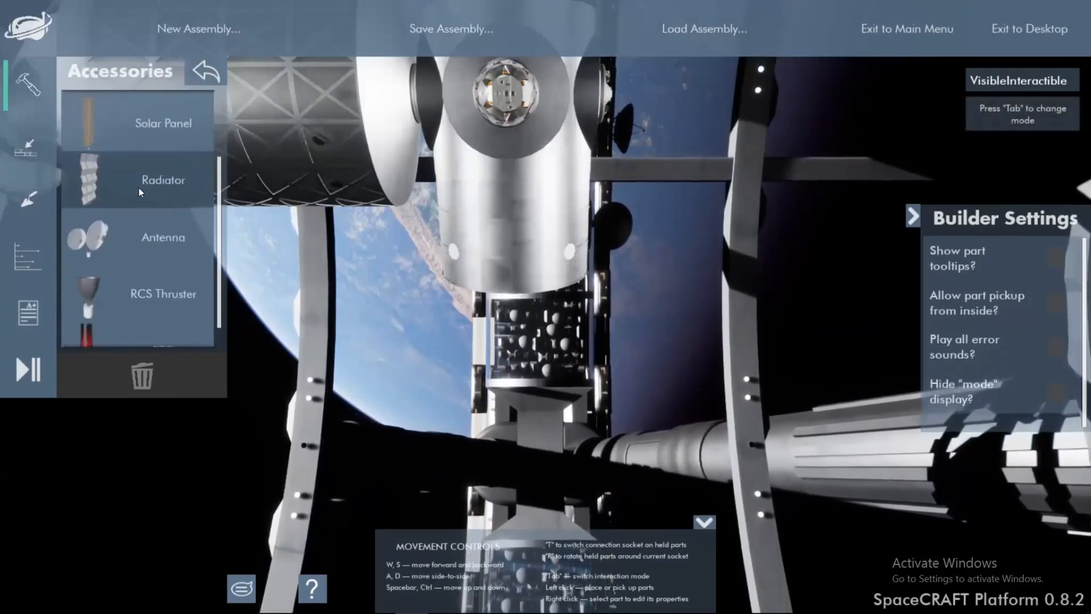
click(152, 122)
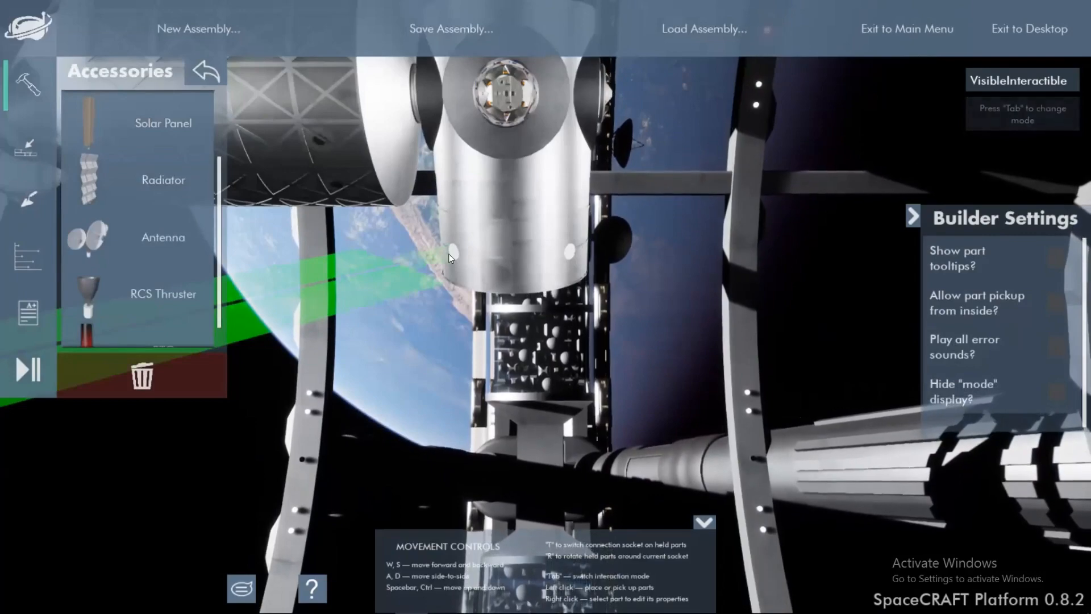
click(448, 254)
right_drag(449, 259, 523, 284)
key(a)
key(s)
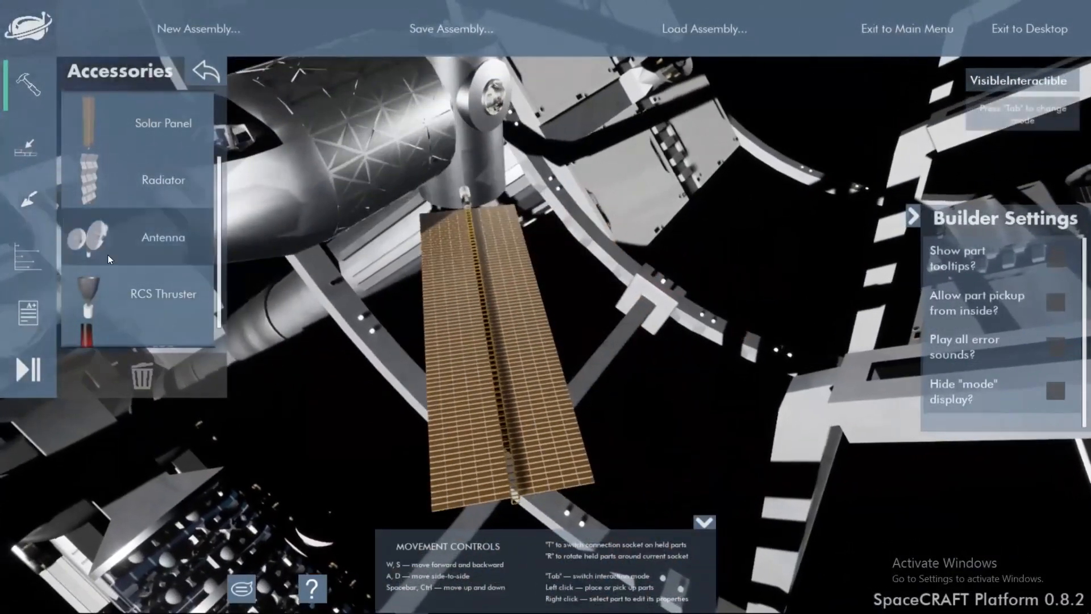
- Attach an Antenna to another small round socket near the lower end of the joint and view it from outside
scroll(111, 254, down, 2)
click(147, 228)
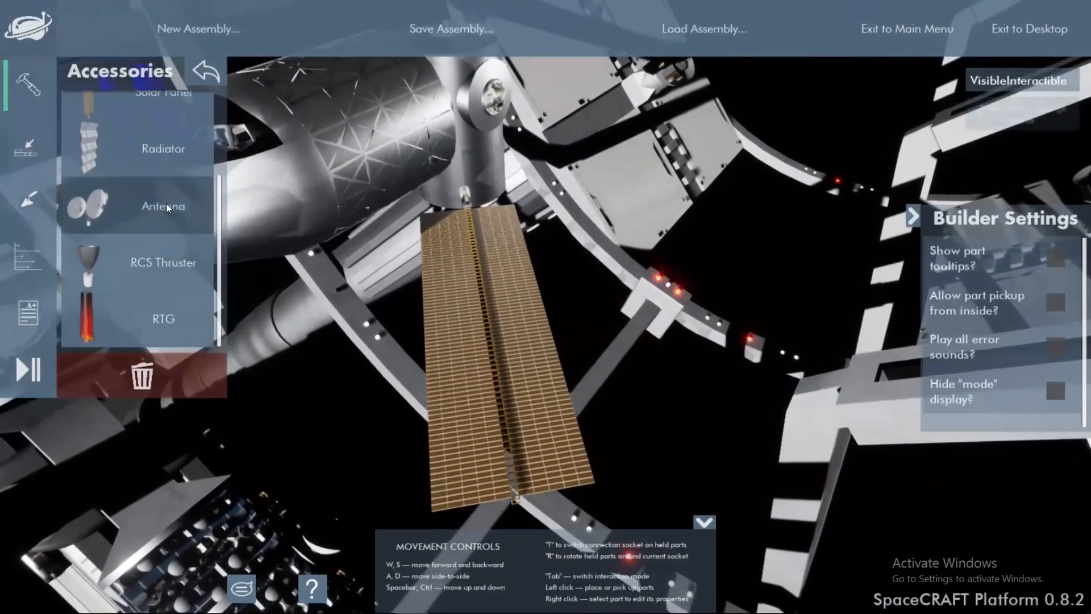
click(522, 164)
key(d)
right_drag(524, 165, 421, 171)
key(w)
key(d)
key(s)
right_drag(728, 274, 642, 279)
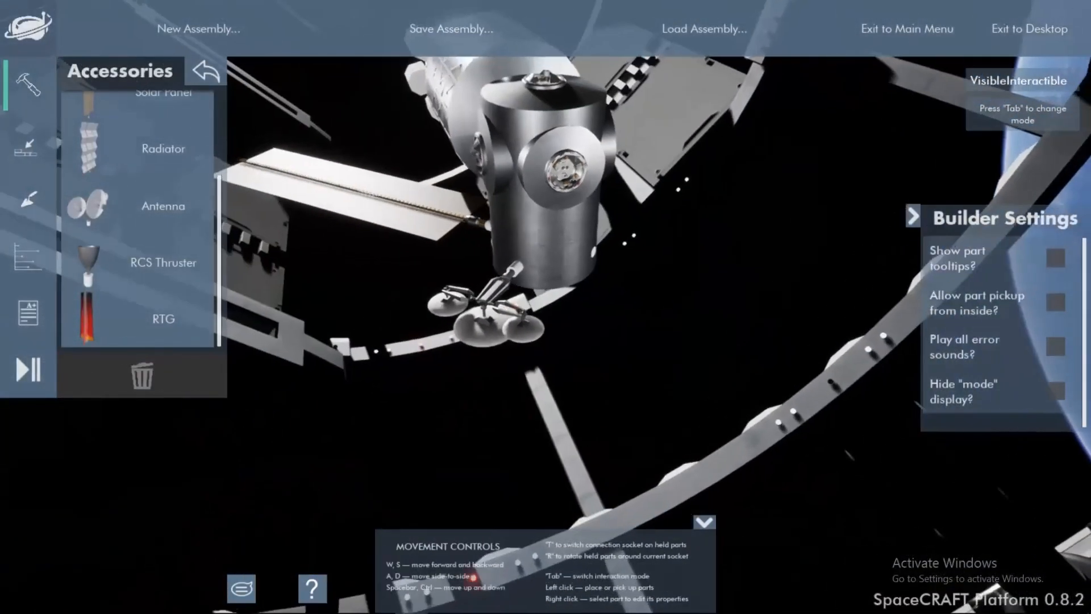
- Place a Kerosene Tank (5m) from the Tanks parts loose in open space beside the joint
click(221, 86)
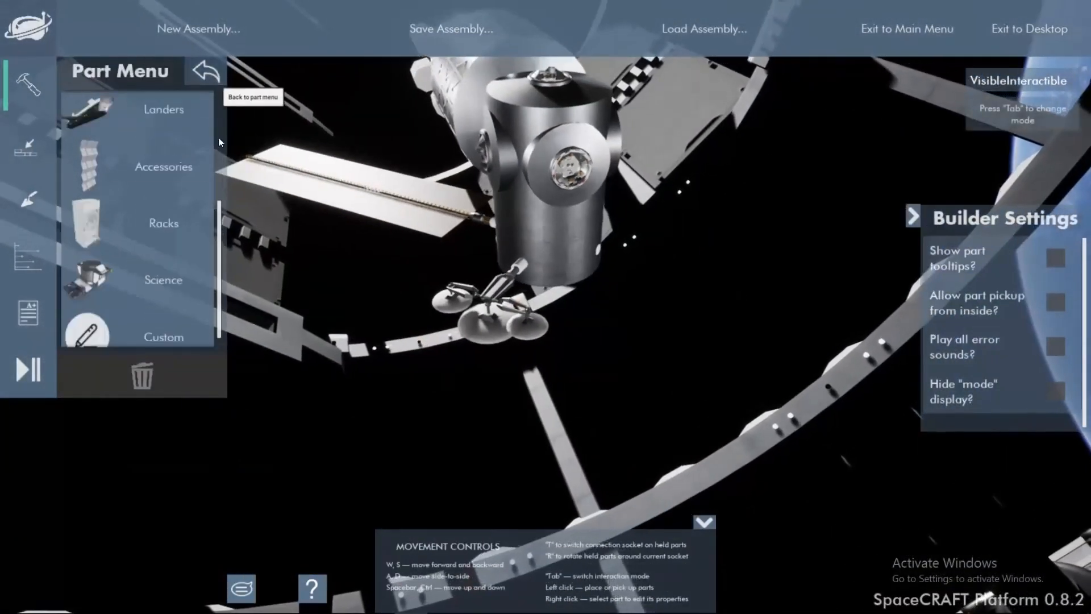
scroll(183, 206, up, 4)
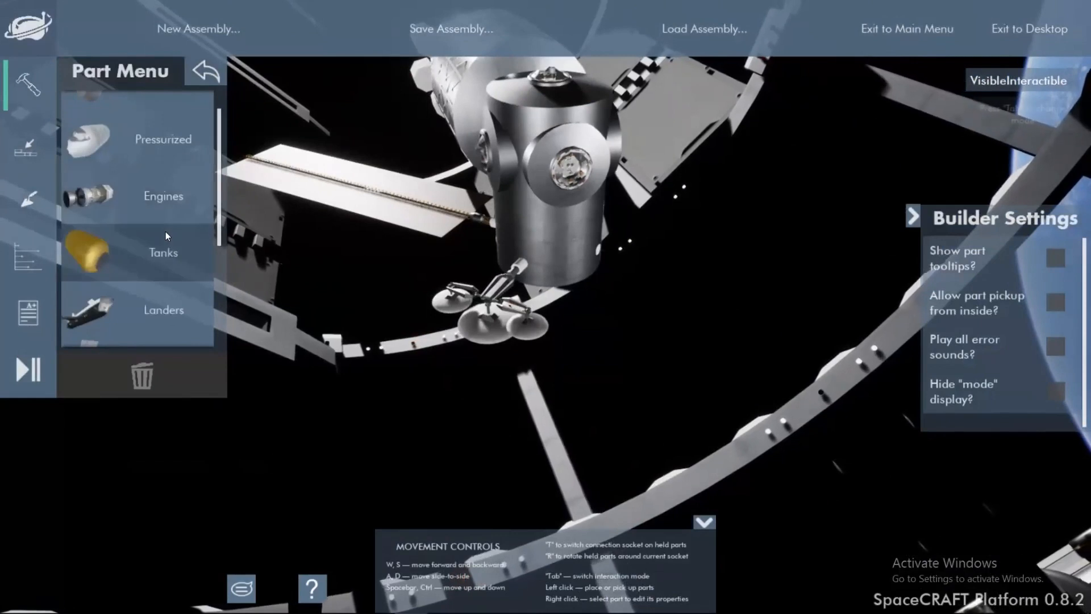
scroll(168, 244, down, 1)
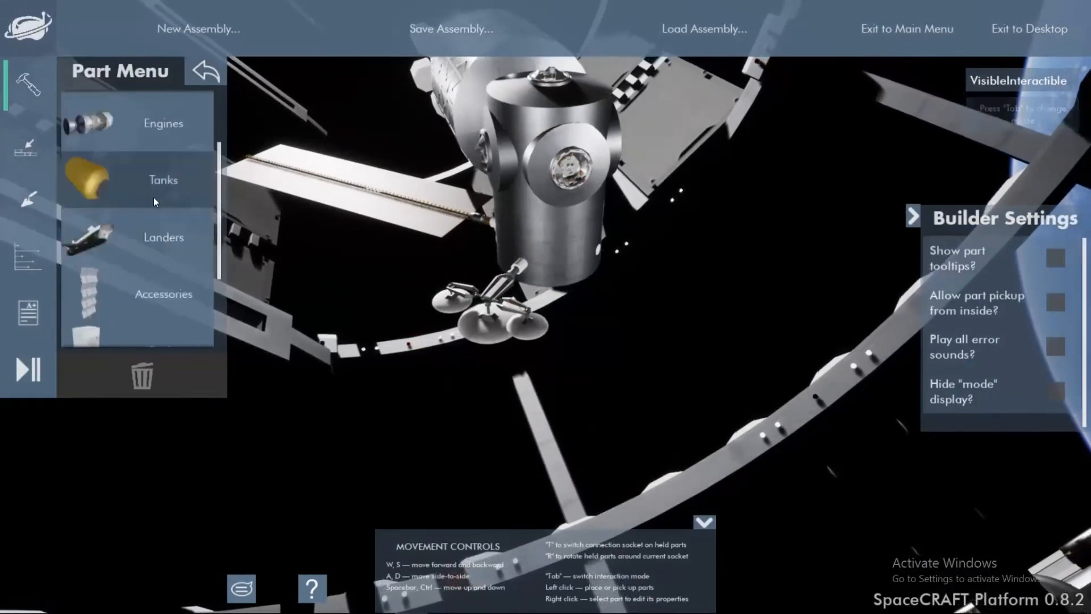
click(145, 168)
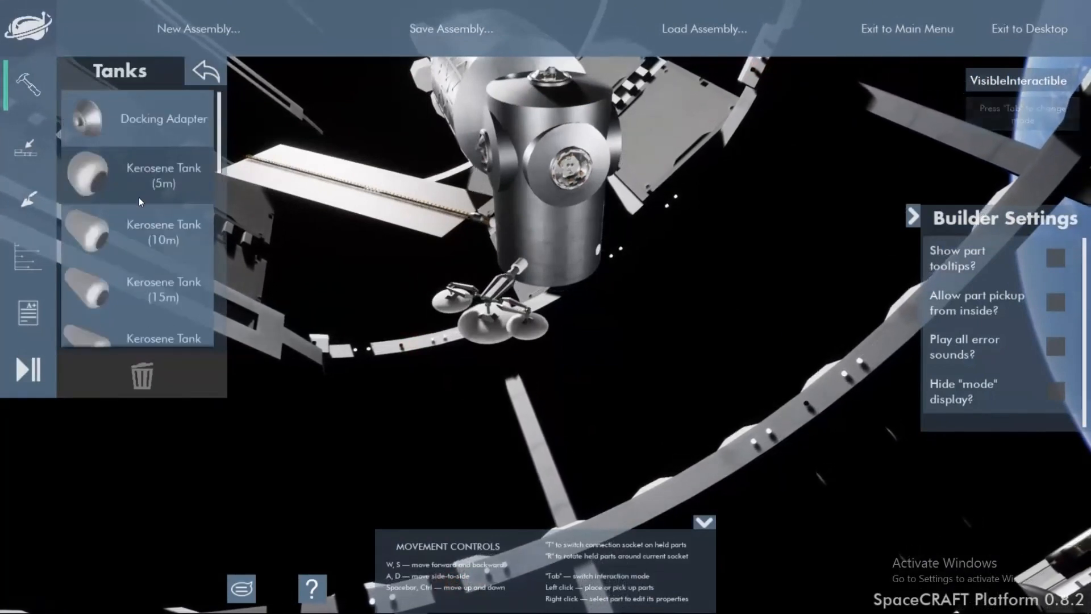
scroll(143, 196, down, 2)
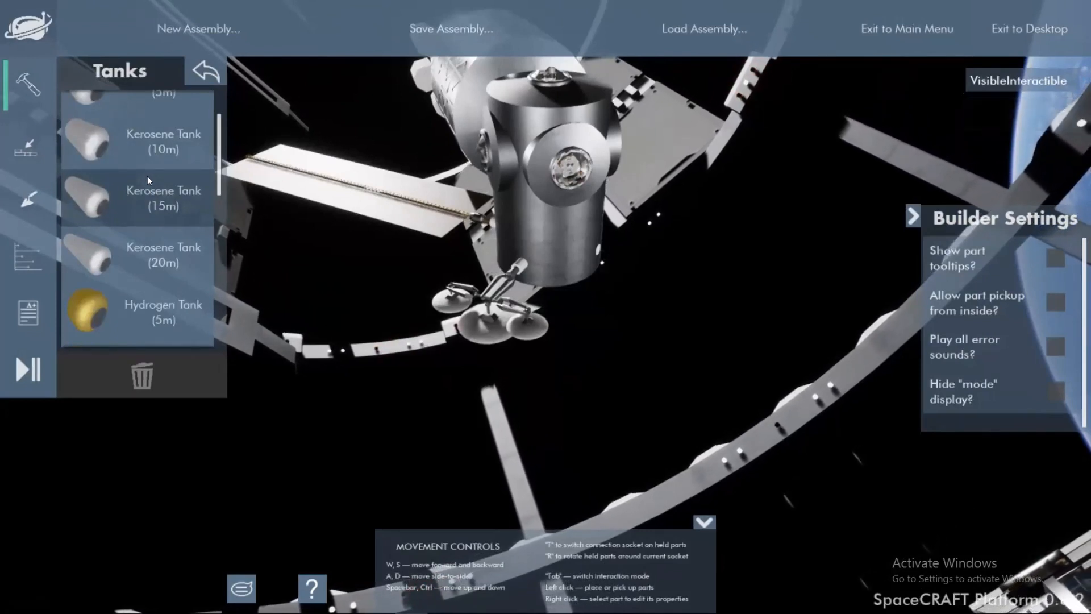
scroll(139, 225, down, 3)
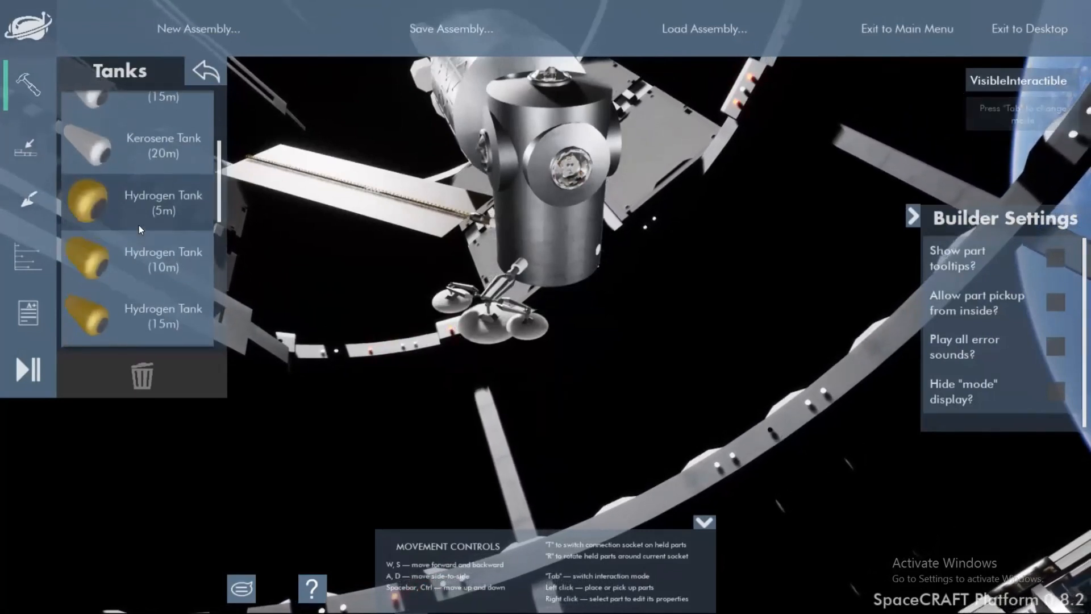
scroll(139, 229, up, 4)
scroll(133, 165, down, 1)
scroll(130, 172, up, 2)
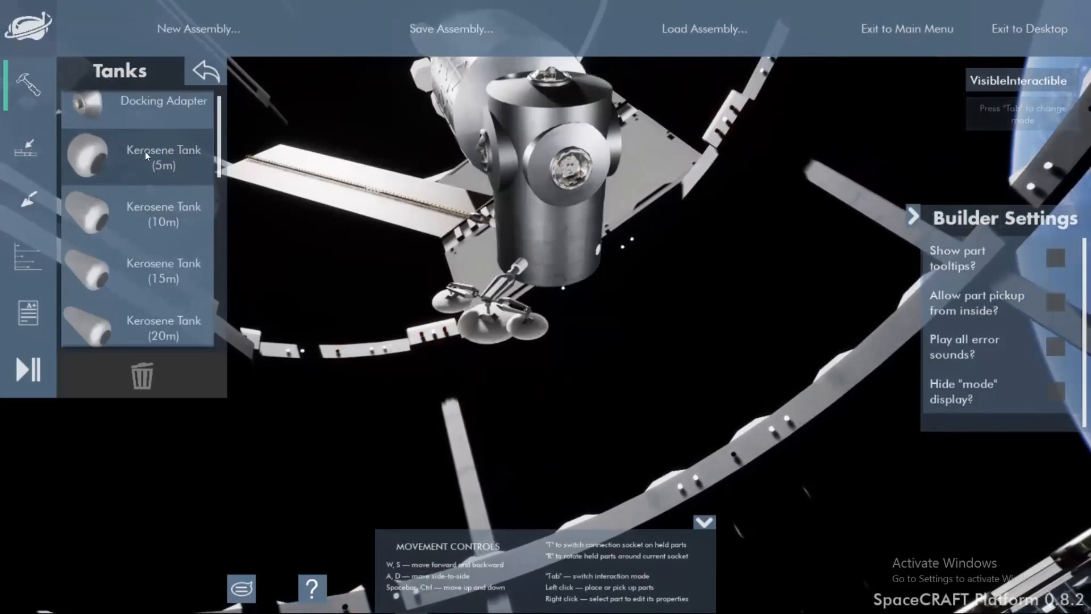
click(145, 151)
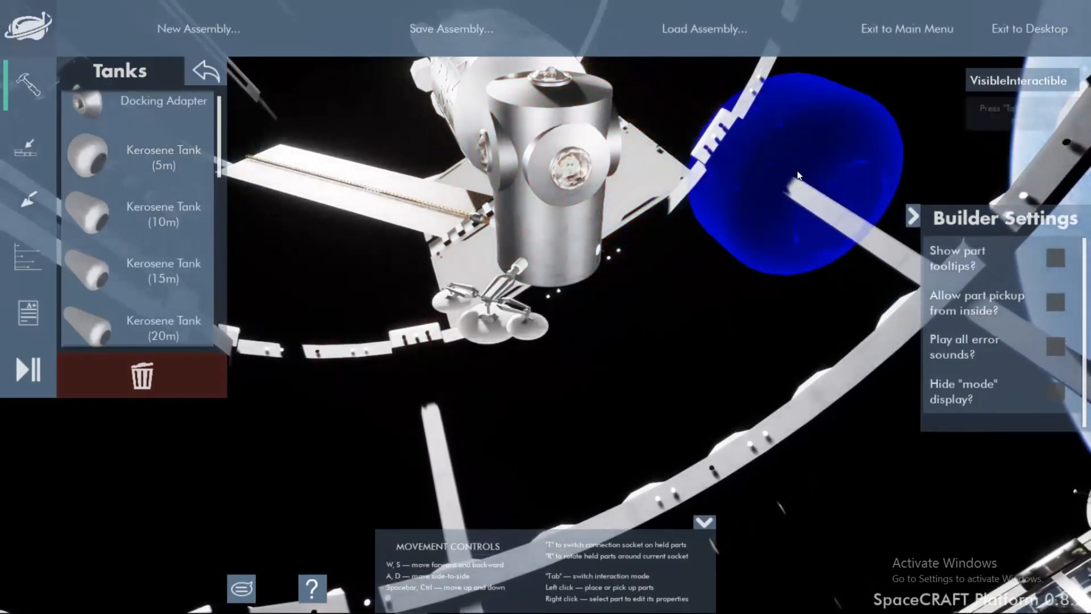
click(749, 186)
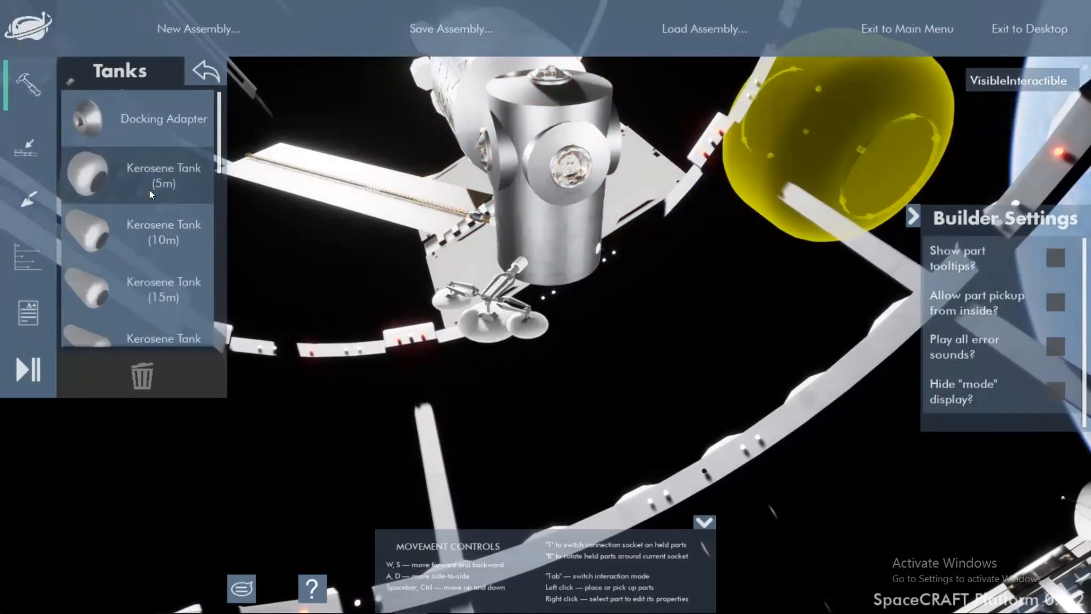
scroll(149, 190, up, 2)
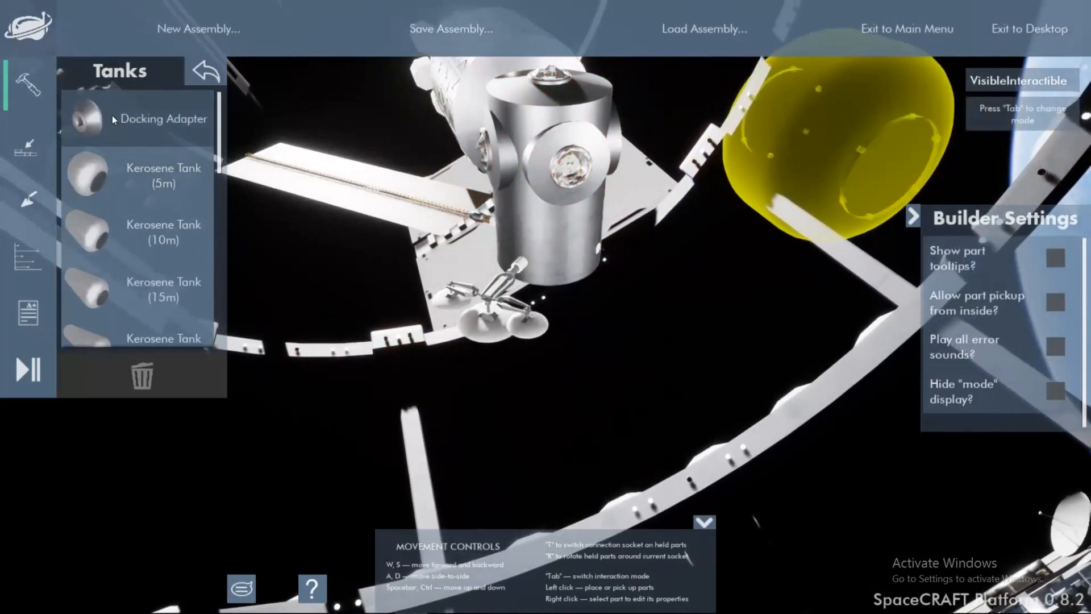
- Attach a Docking Adapter from the Tanks parts to the joint's side port that faces the loose kerosene tank
key(w)
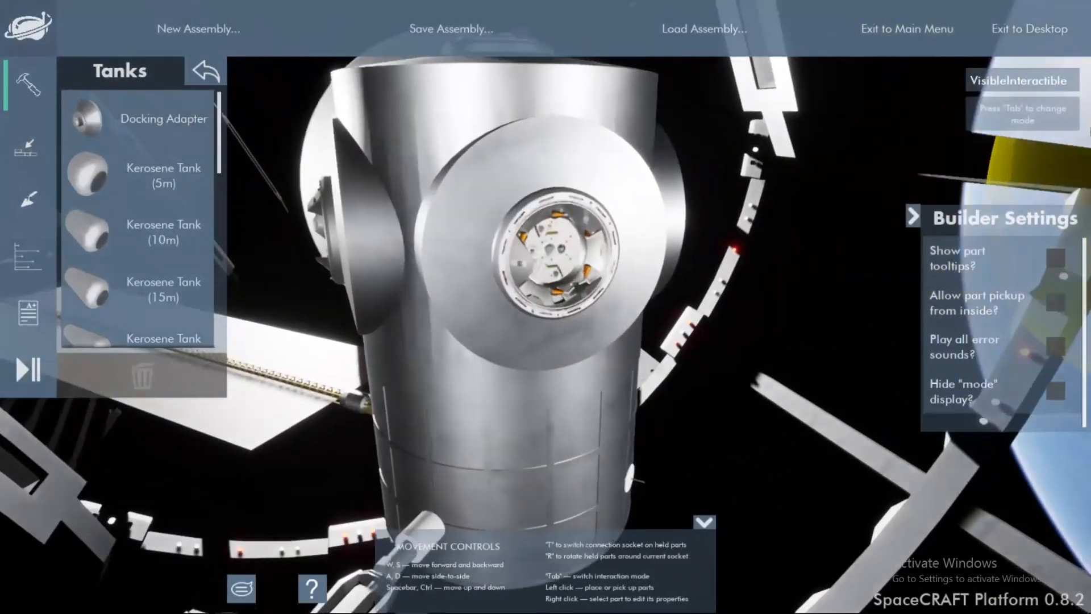
key(w)
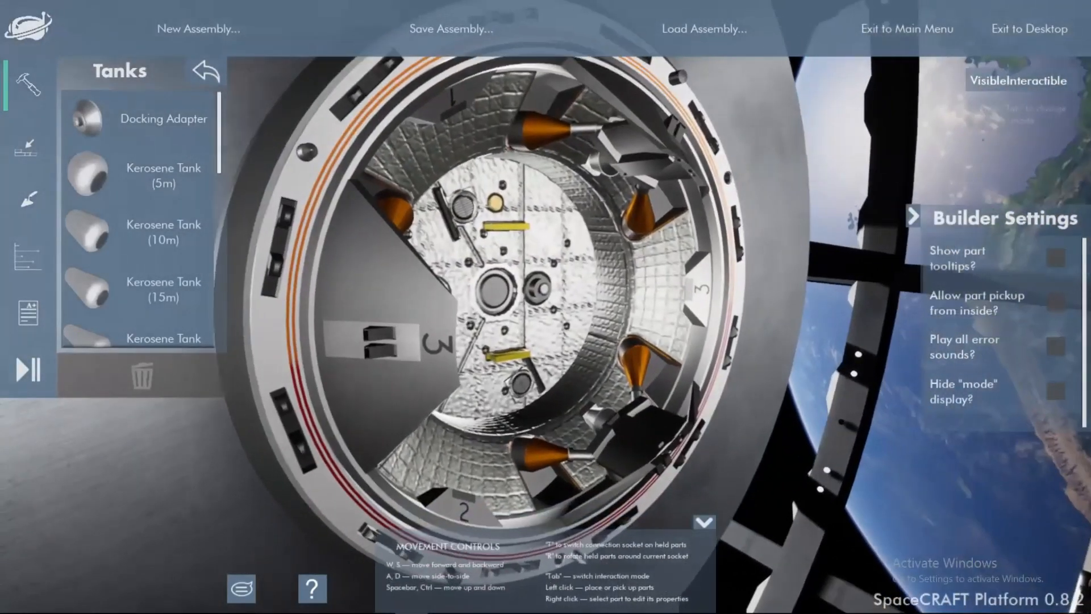
key(s)
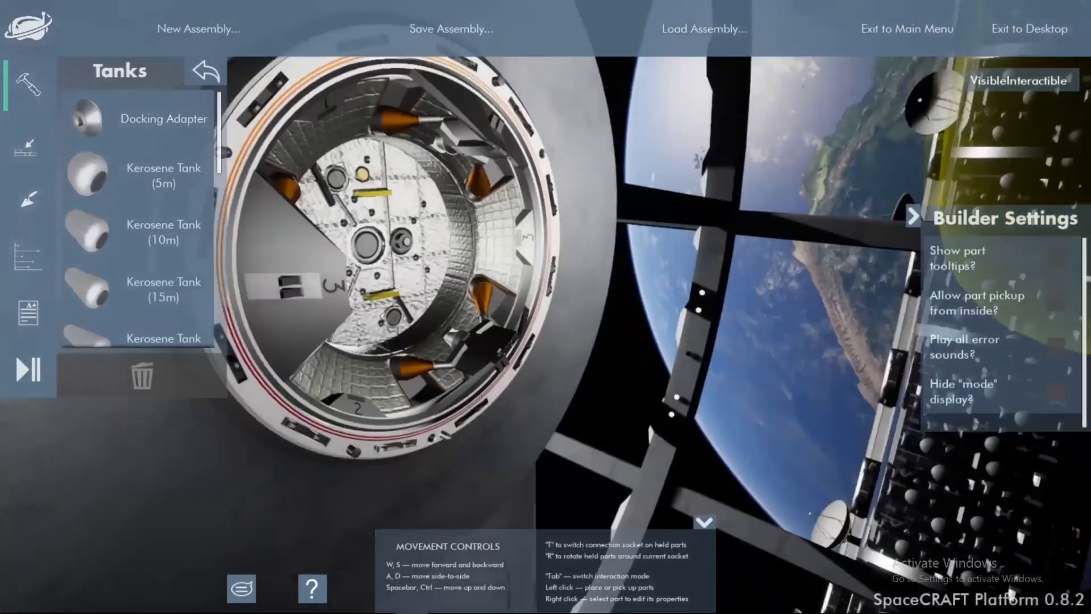
key(s)
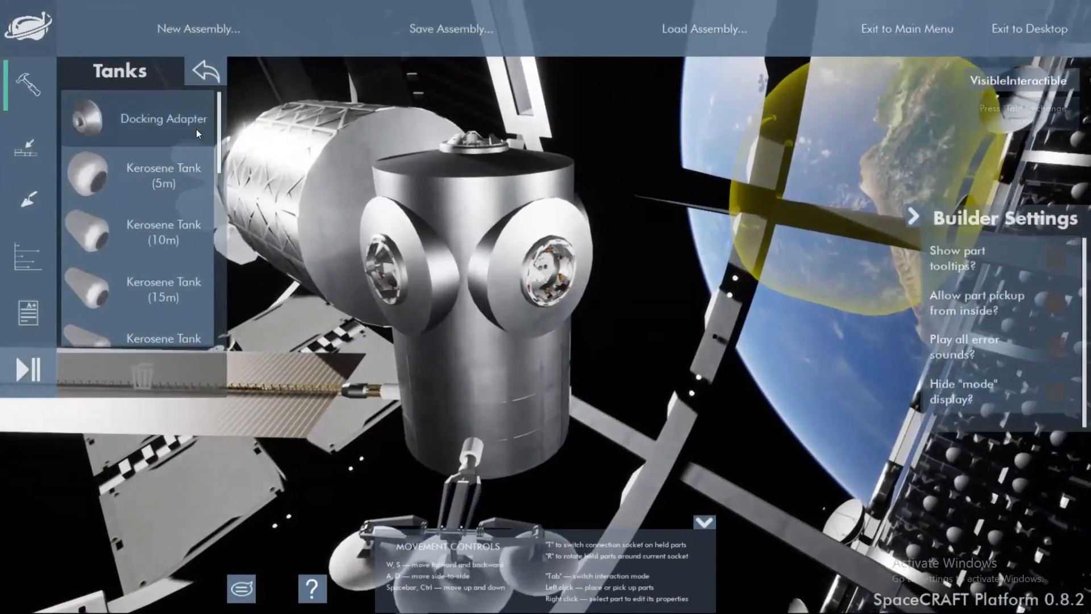
click(140, 119)
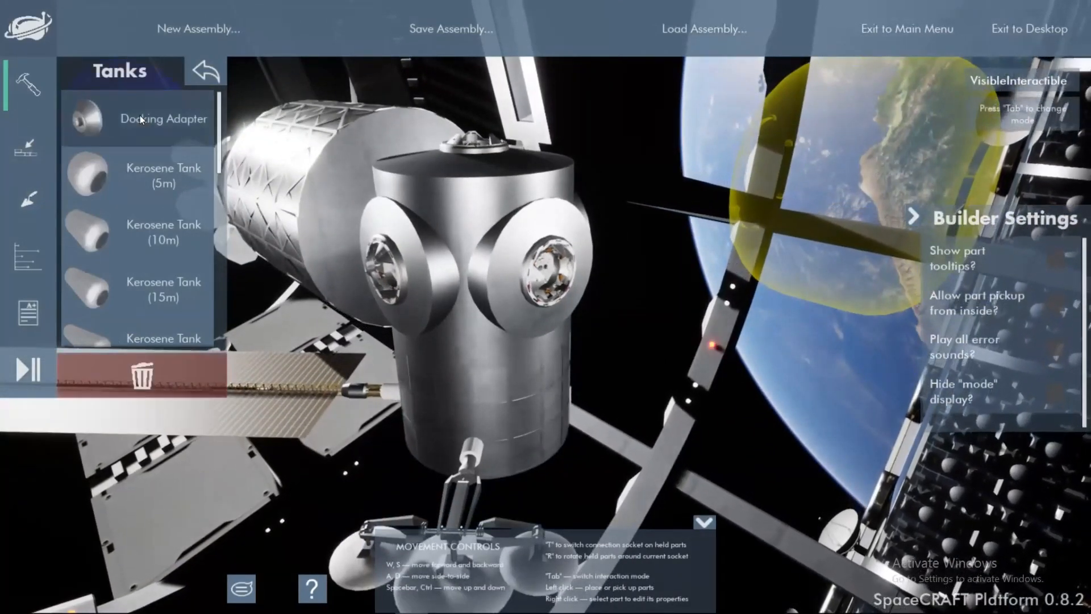
click(561, 263)
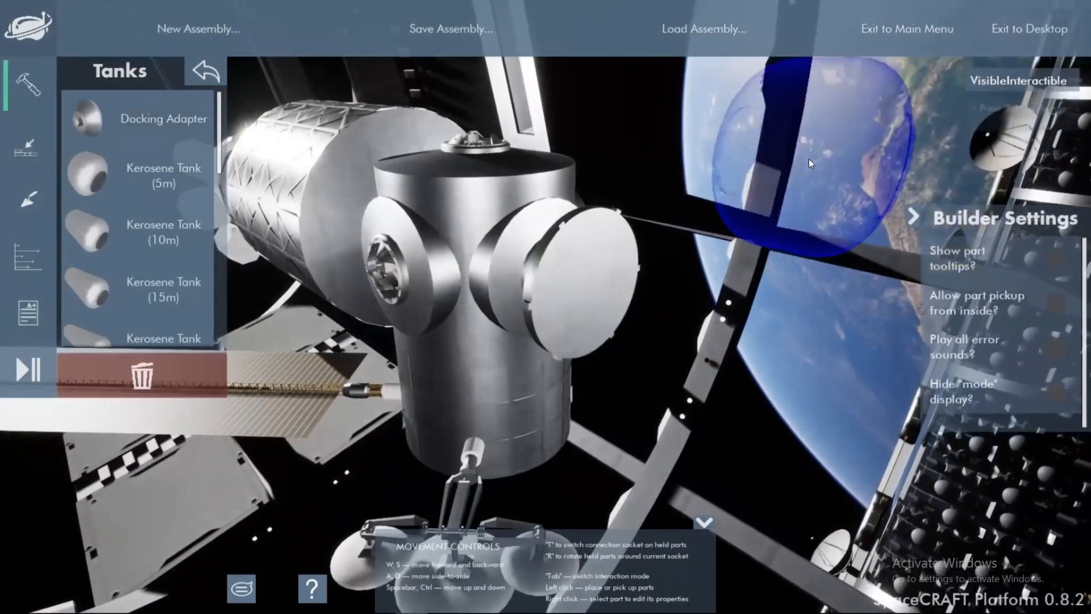
- Attach the loose Kerosene Tank (5m) to the docking adapter on the joint's side
click(600, 270)
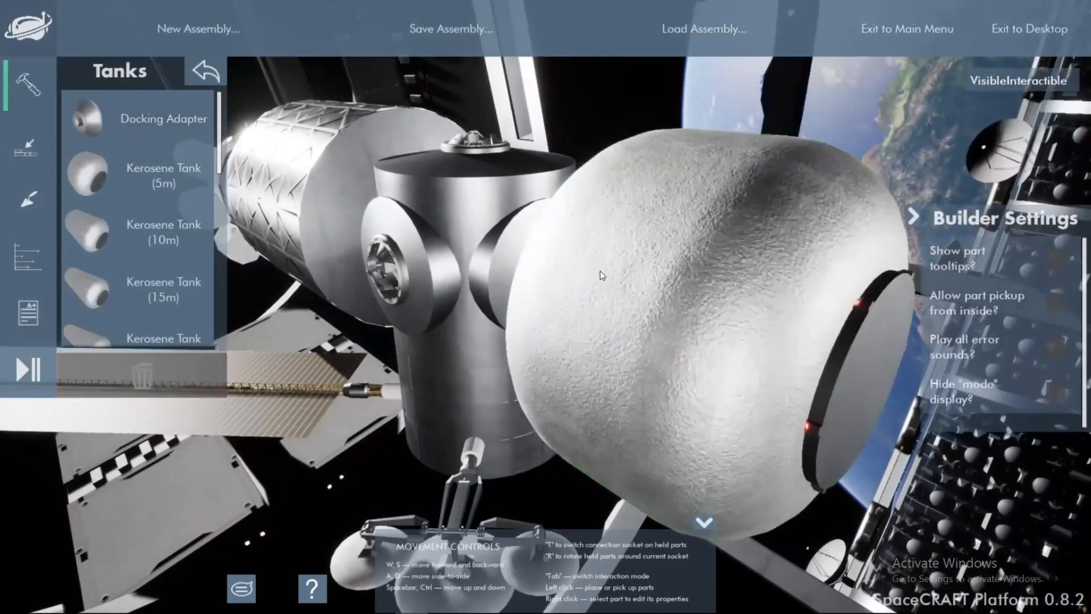
key(w)
key(s)
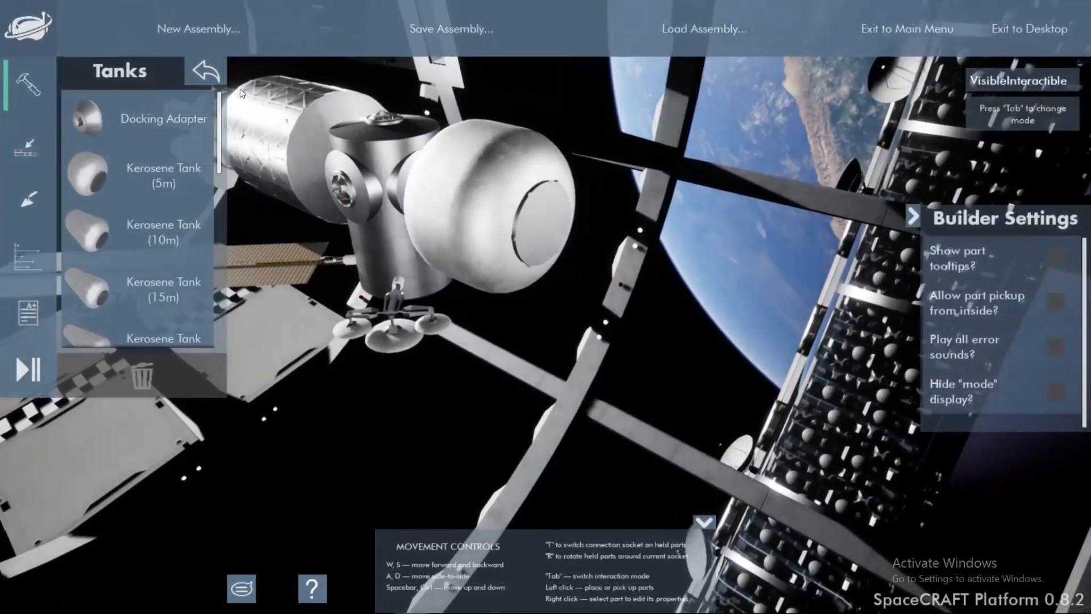
- Attach a Liquid Oxygen Tank (10m) to the free end of the kerosene tank and view it from farther away
scroll(158, 213, down, 3)
scroll(158, 213, down, 9)
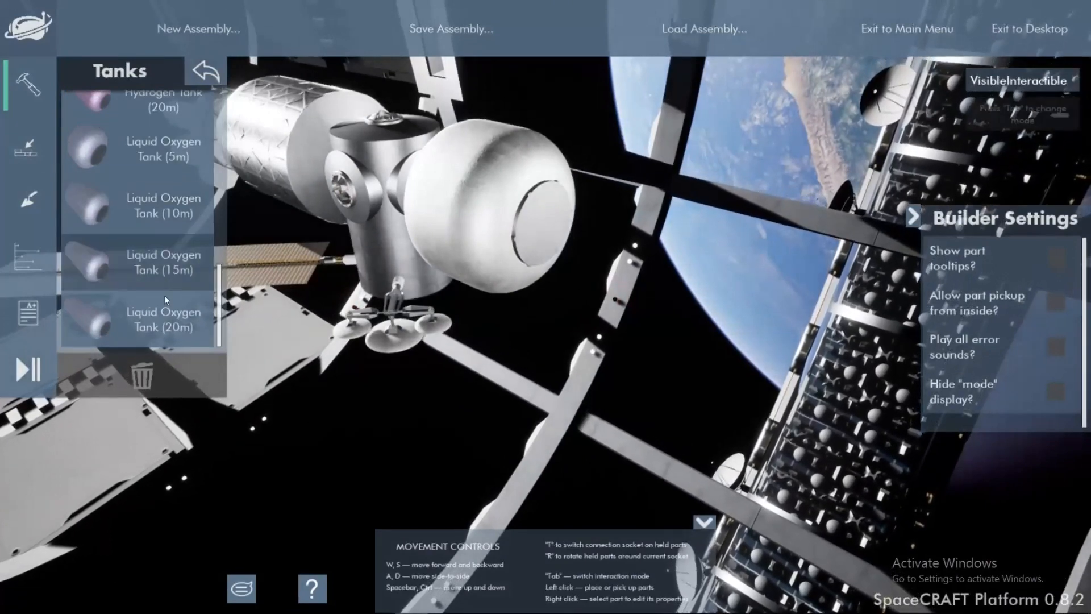
click(151, 203)
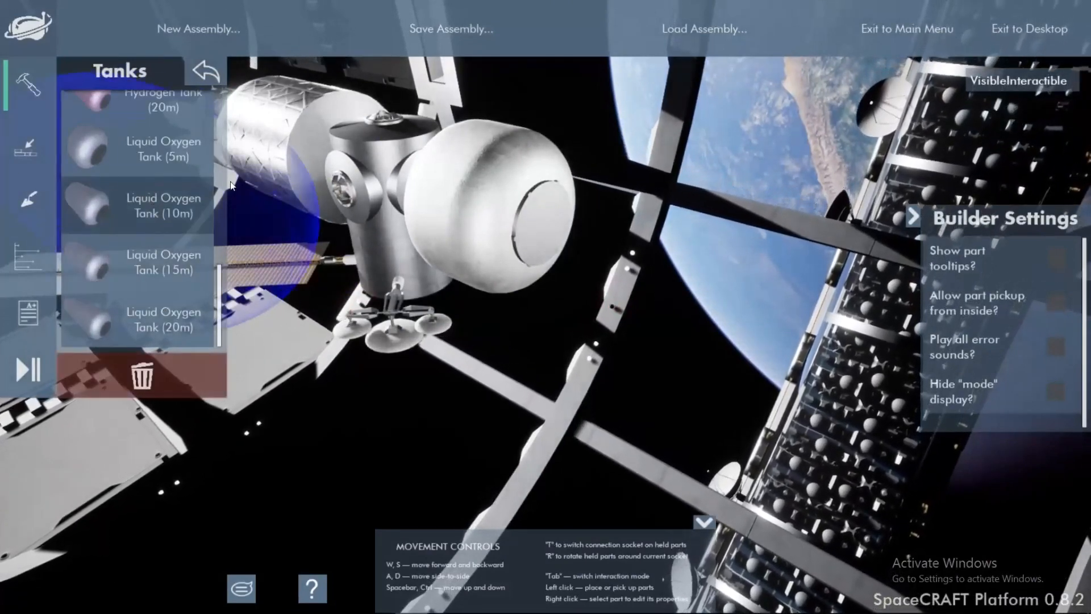
click(555, 217)
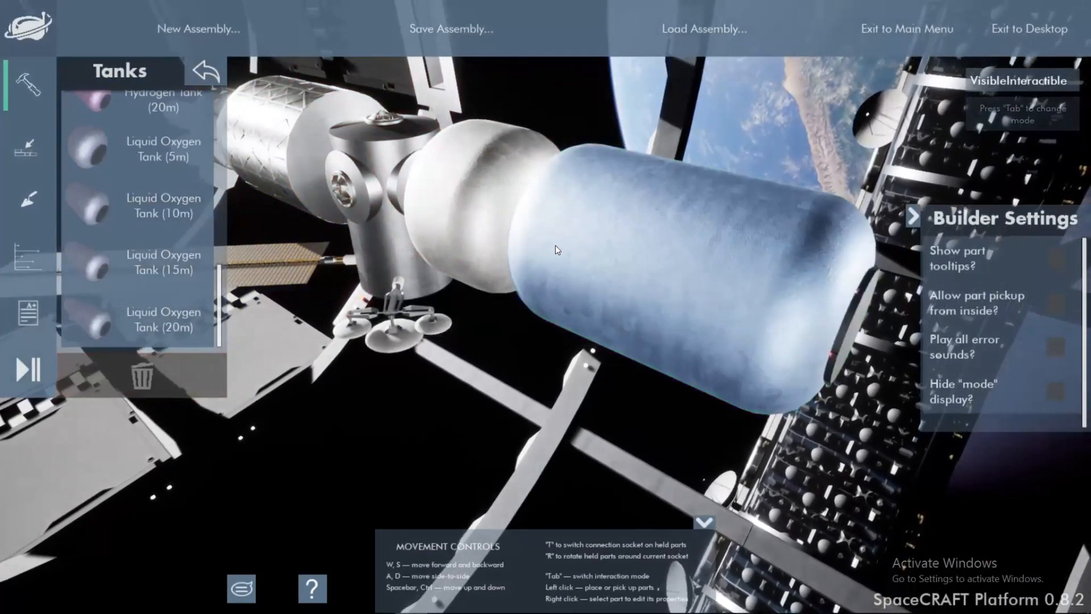
right_drag(554, 245, 489, 238)
key(a)
key(s)
key(d)
key(w)
- Attach a Docking Adapter from the Engines parts to the port on top of the joint
scroll(197, 131, up, 4)
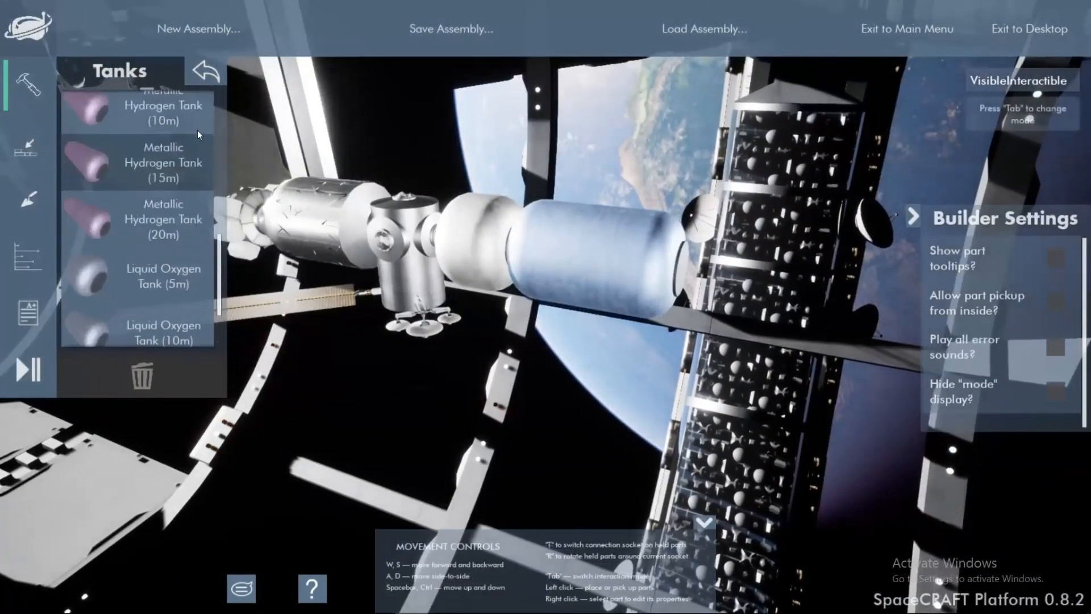
click(196, 79)
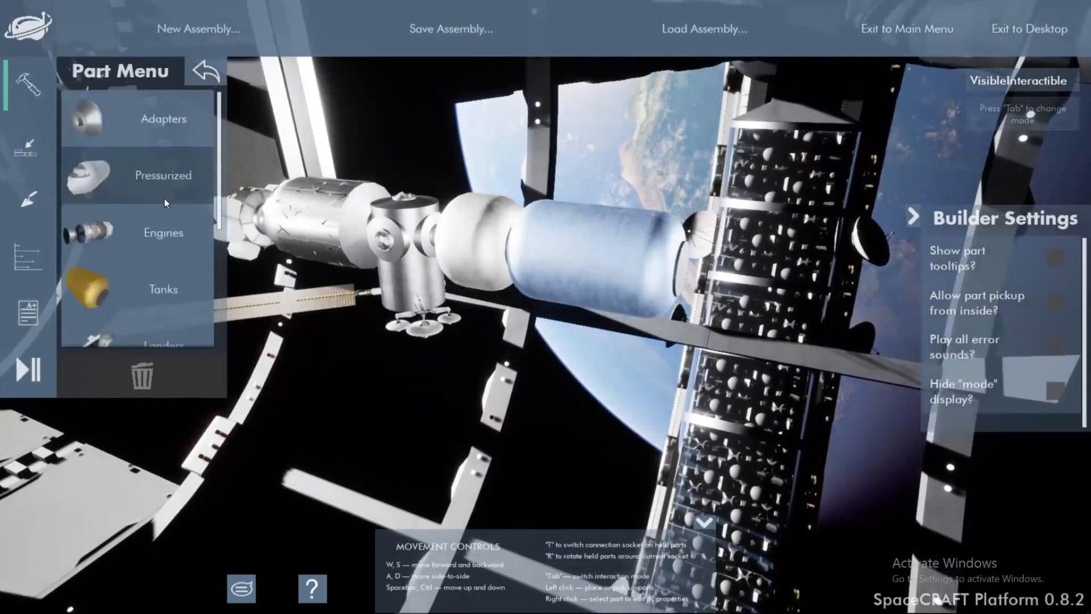
click(156, 227)
click(158, 119)
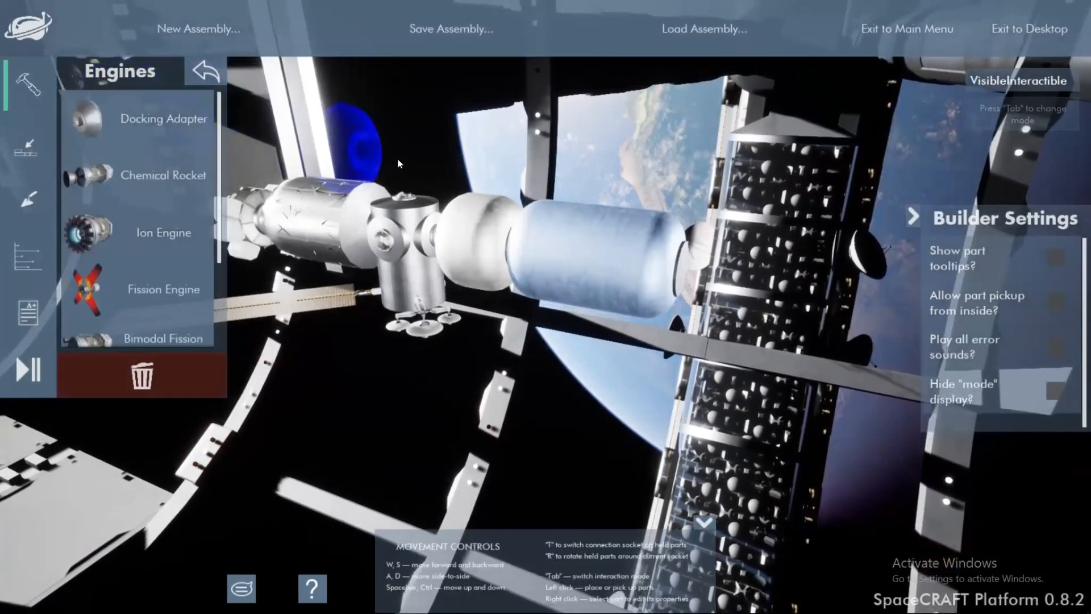
click(404, 182)
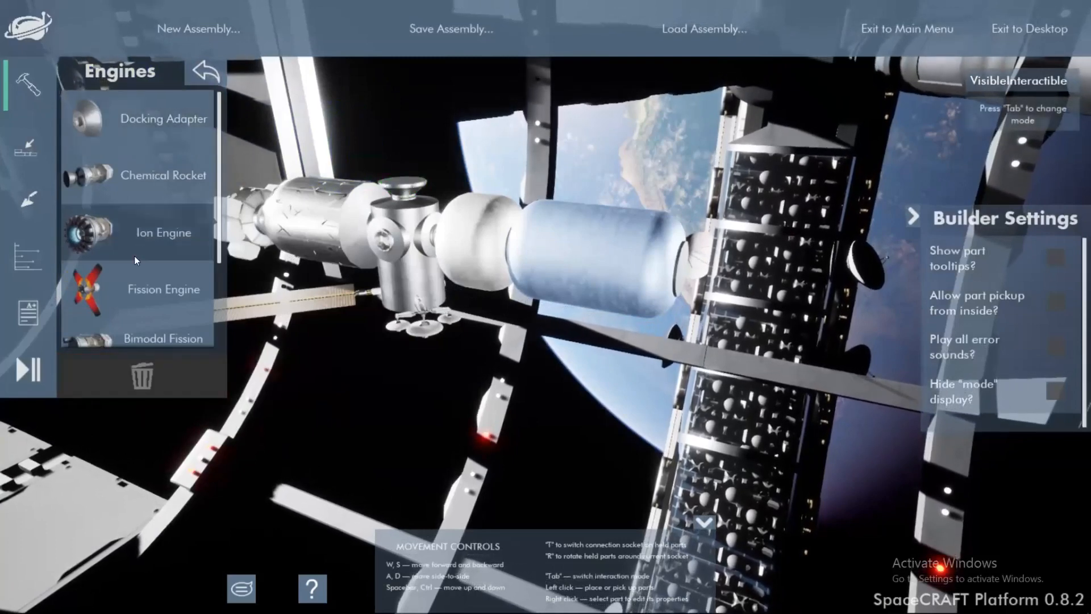
- Attach a Chemical Rocket to the docking adapter on top of the joint and view the whole assembly
click(144, 170)
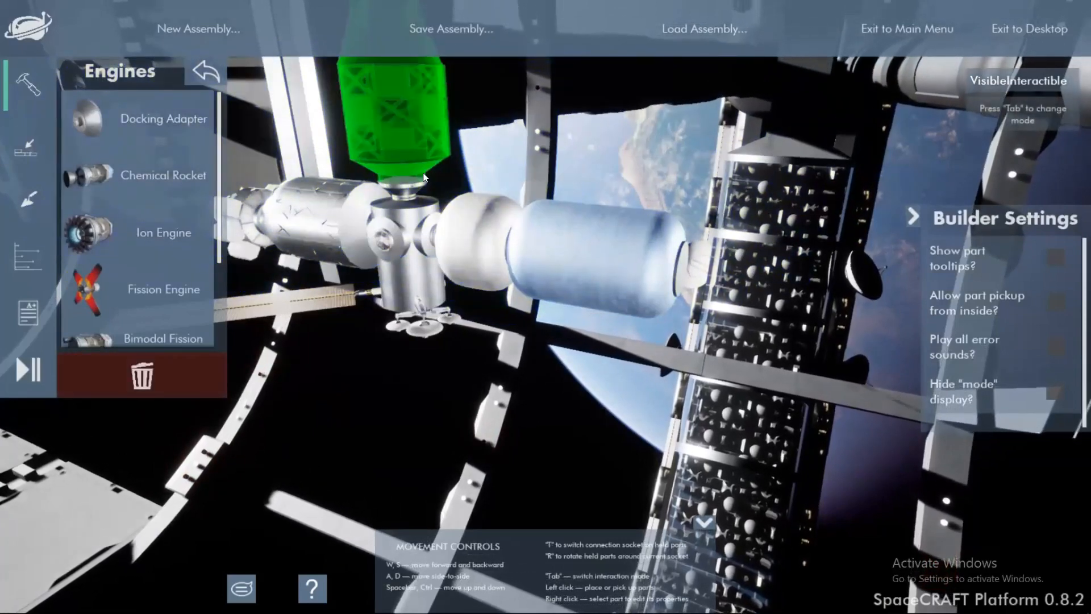
click(424, 170)
key(a)
right_drag(615, 123, 347, 108)
key(d)
key(d)
right_drag(713, 289, 745, 192)
key(d)
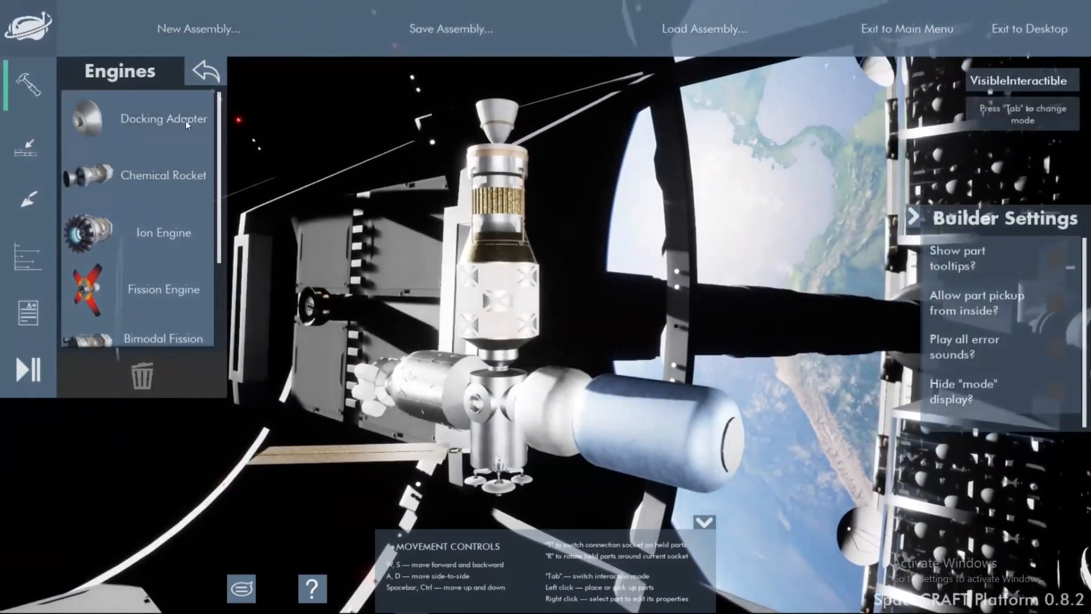
- Return to the part categories, fly inside the spacecraft module and examine its empty rack bays
click(199, 77)
key(w)
mouse_move(264, 237)
right_down()
mouse_move(222, 258)
mouse_move(341, 251)
mouse_move(375, 295)
mouse_move(466, 330)
mouse_move(495, 375)
mouse_move(488, 301)
mouse_move(501, 307)
mouse_move(489, 289)
mouse_move(523, 239)
mouse_move(529, 194)
mouse_move(563, 148)
mouse_move(654, 176)
mouse_move(733, 182)
mouse_move(631, 159)
mouse_move(619, 176)
mouse_move(545, 188)
mouse_move(500, 130)
mouse_move(546, 102)
mouse_move(511, 193)
mouse_move(545, 119)
mouse_move(540, 176)
mouse_move(552, 196)
mouse_move(534, 179)
mouse_move(534, 148)
mouse_move(602, 187)
mouse_move(602, 205)
mouse_move(545, 182)
mouse_move(471, 216)
mouse_move(370, 219)
mouse_move(415, 224)
right_up()
key(a)
key(a)
key(w)
key(w)
key(w)
key(s)
key(w)
key(w)
right_drag(550, 184, 595, 200)
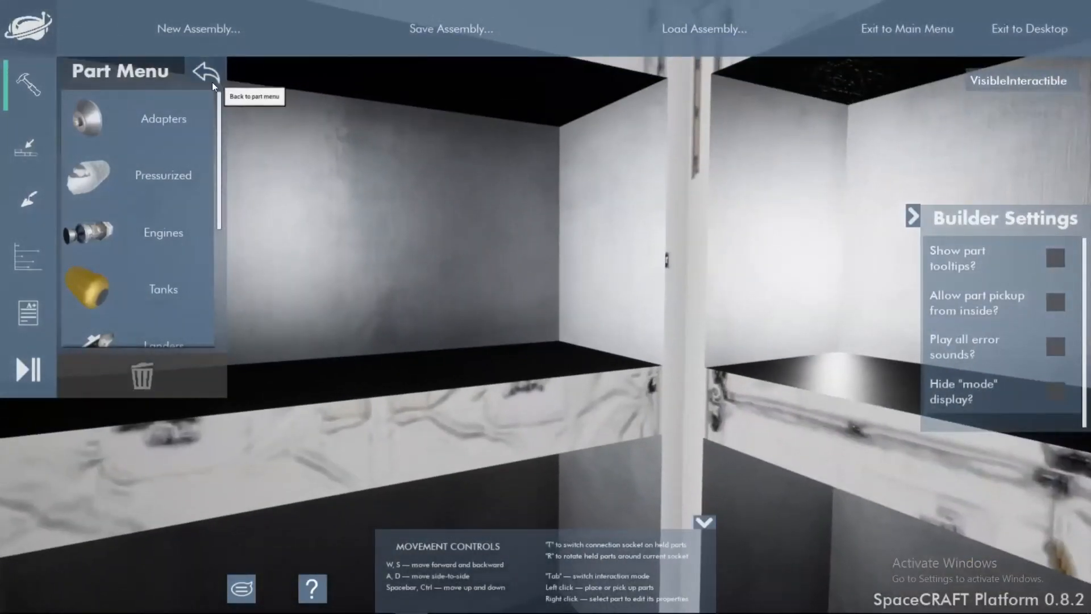
- Browse the Racks parts and install a rack in an empty wall bay inside the module
scroll(181, 170, down, 5)
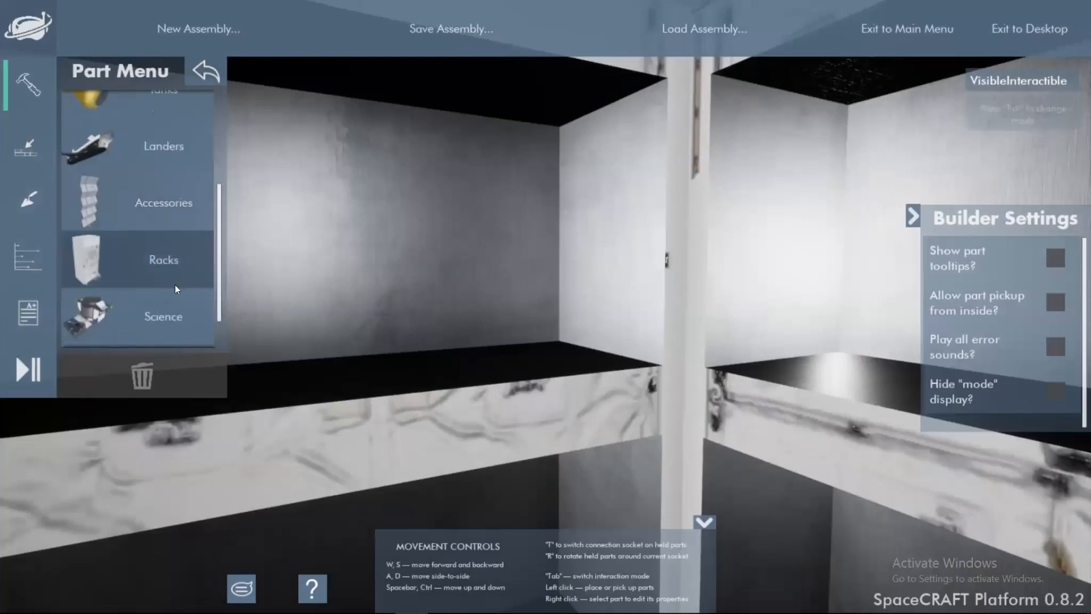
click(162, 260)
scroll(129, 187, down, 2)
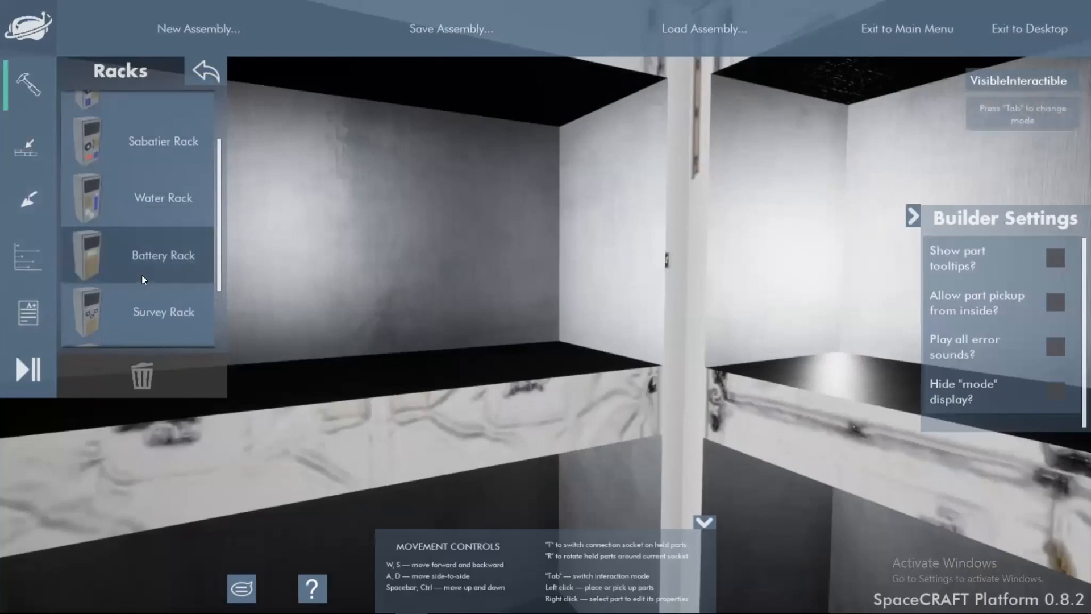
scroll(145, 270, up, 2)
scroll(142, 273, down, 4)
scroll(146, 256, up, 3)
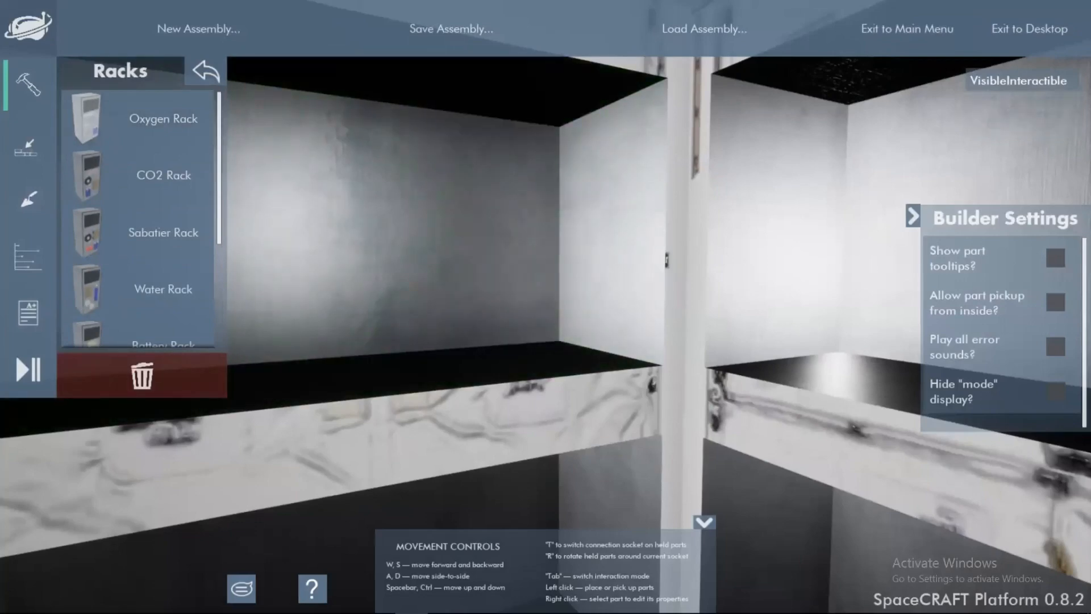
mouse_move(475, 224)
right_down()
mouse_move(421, 245)
mouse_move(475, 224)
right_up()
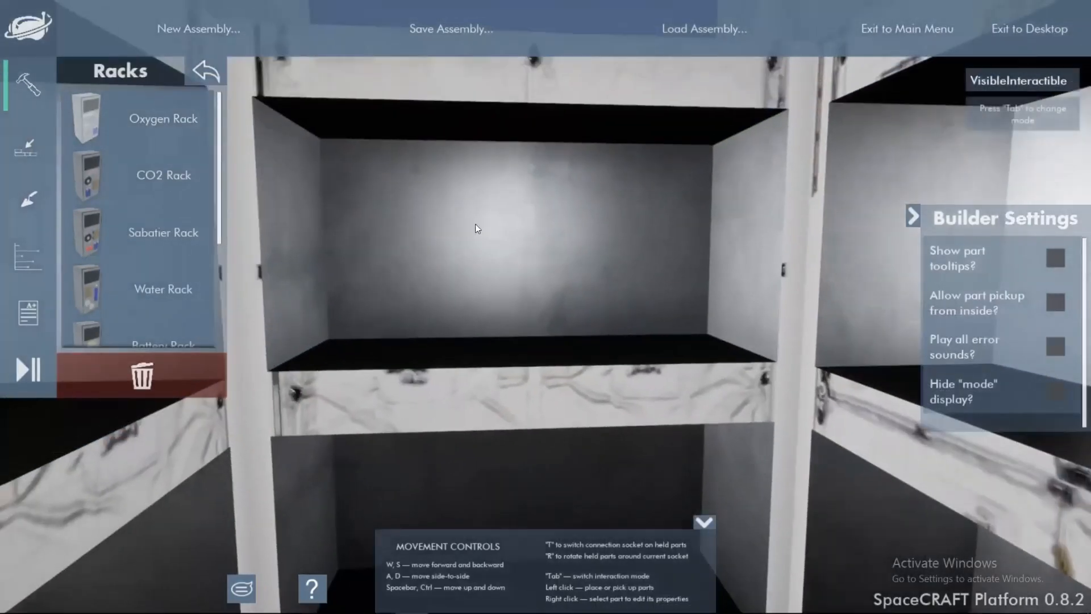
click(523, 228)
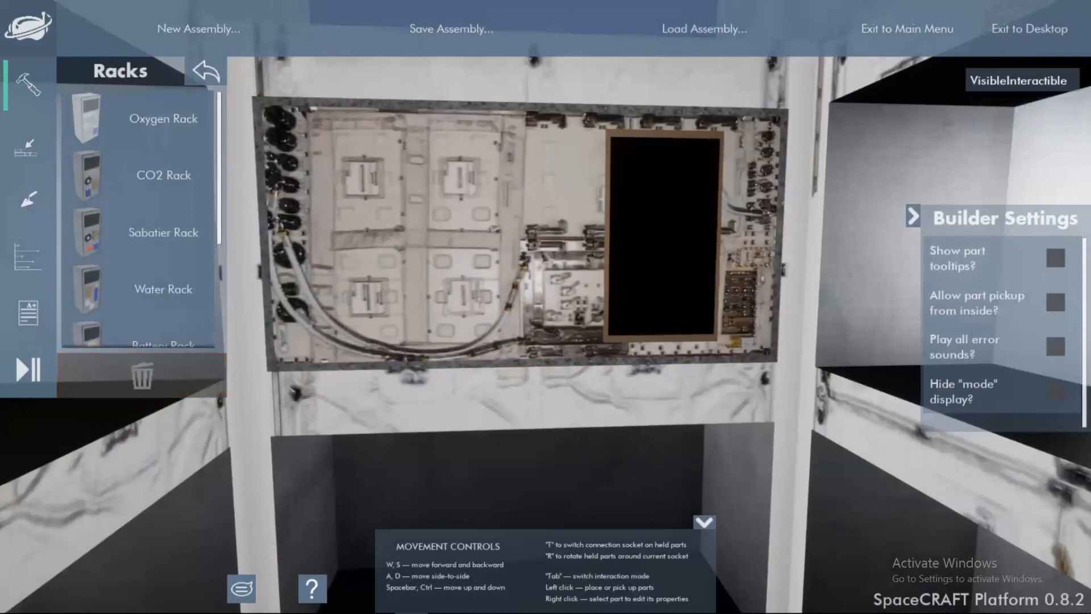
- Install a Water Rack in another empty bay inside the module
key(w)
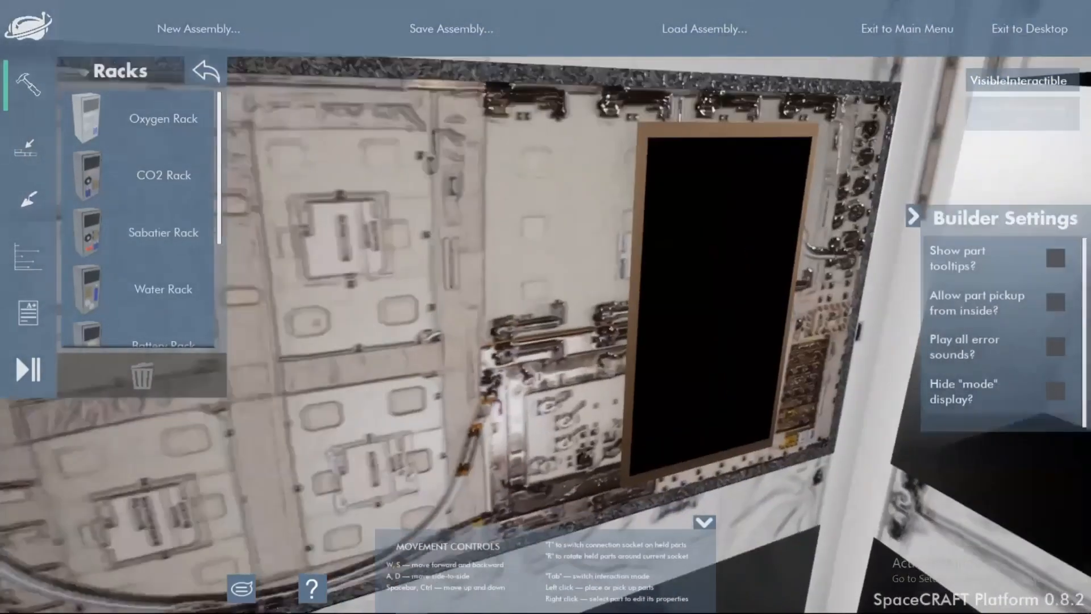
key(s)
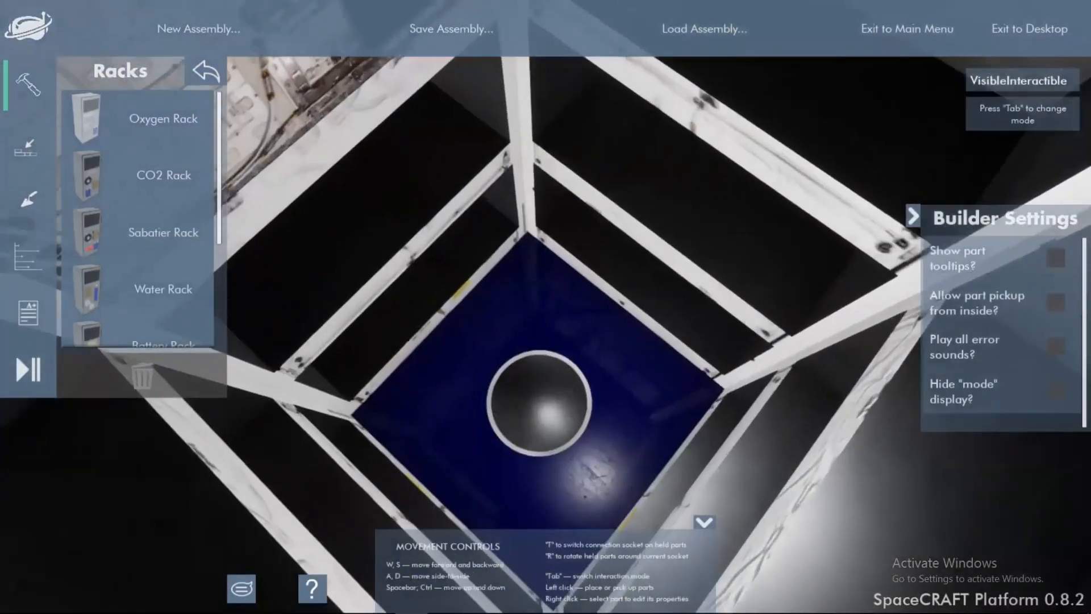
key(w)
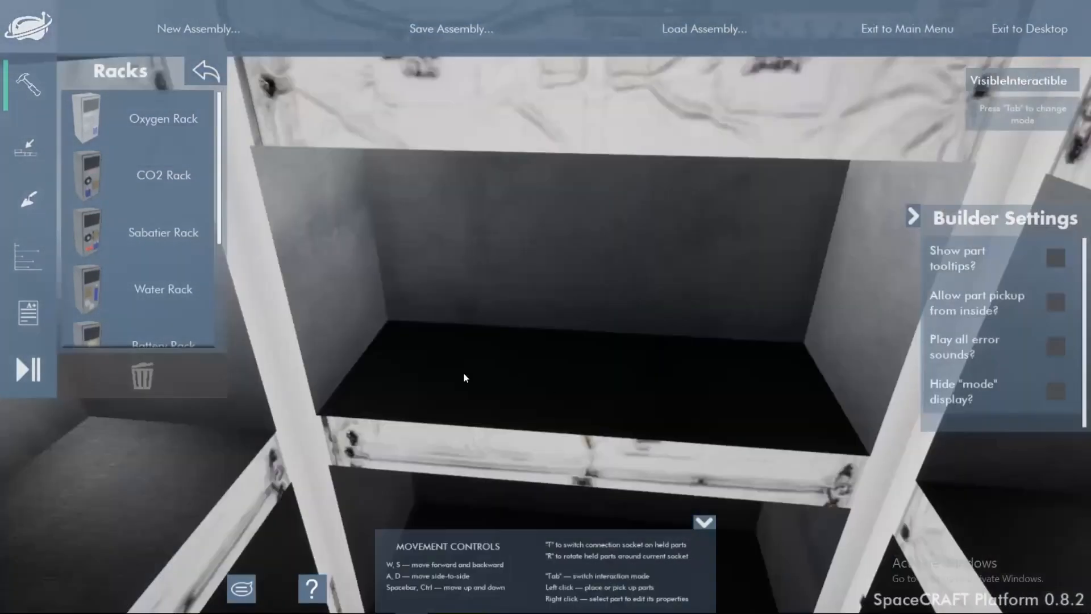
click(153, 286)
click(587, 255)
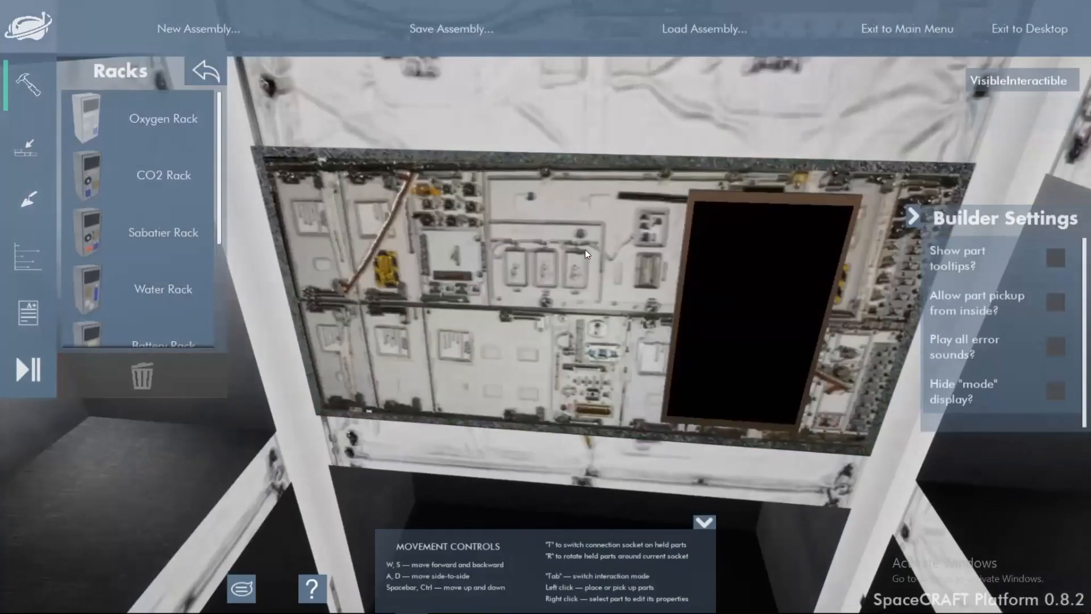
- Try to install a CO2 Rack in another empty bay of the module
right_drag(398, 284, 185, 230)
key(w)
right_drag(853, 295, 718, 307)
key(s)
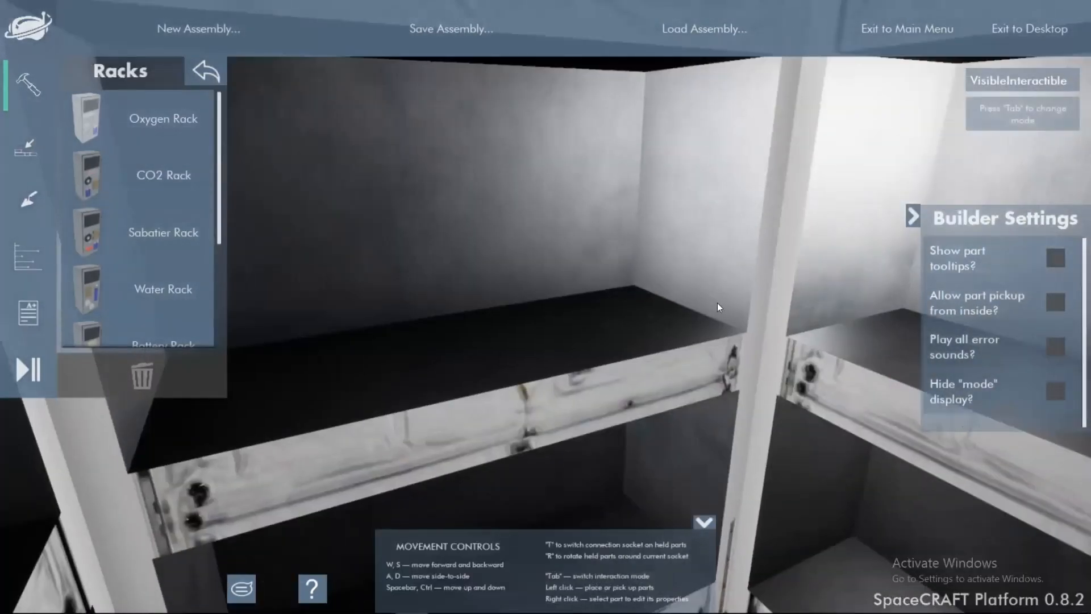
click(151, 170)
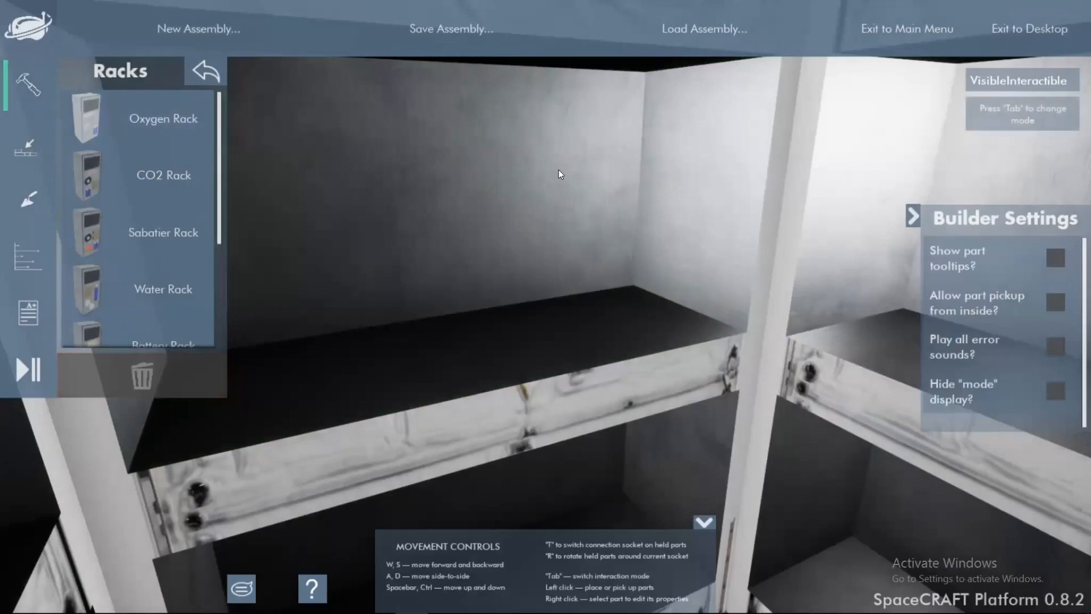
mouse_move(640, 245)
right_down()
mouse_move(659, 199)
mouse_move(796, 228)
mouse_move(824, 210)
mouse_move(876, 219)
mouse_move(629, 251)
right_up()
key(w)
key(s)
click(540, 250)
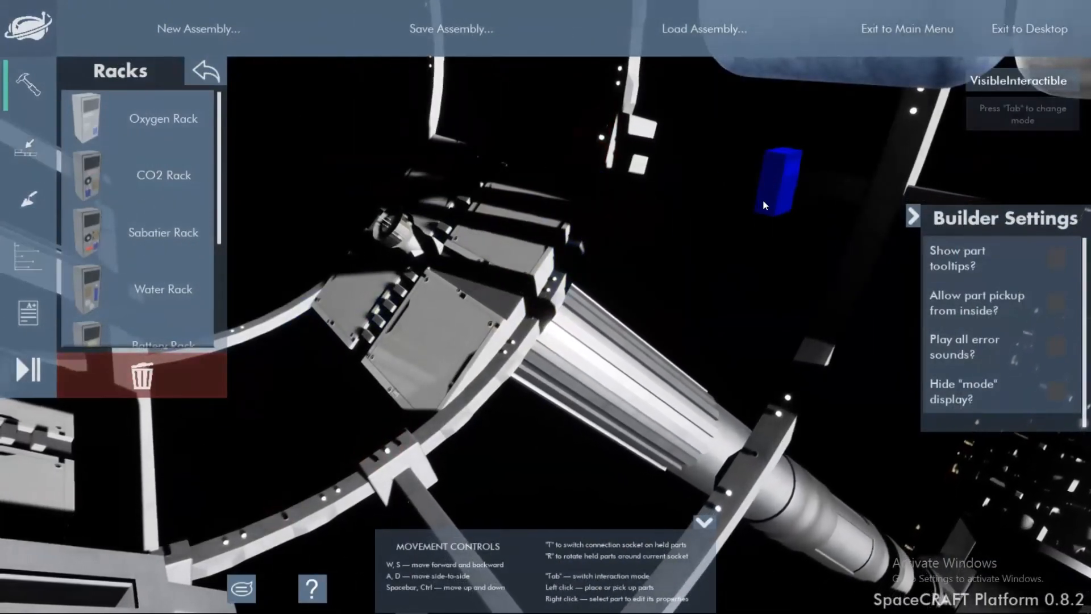
- Carry the held rack back inside the module and discard it
right_drag(614, 331, 989, 381)
key(w)
key(s)
key(w)
key(w)
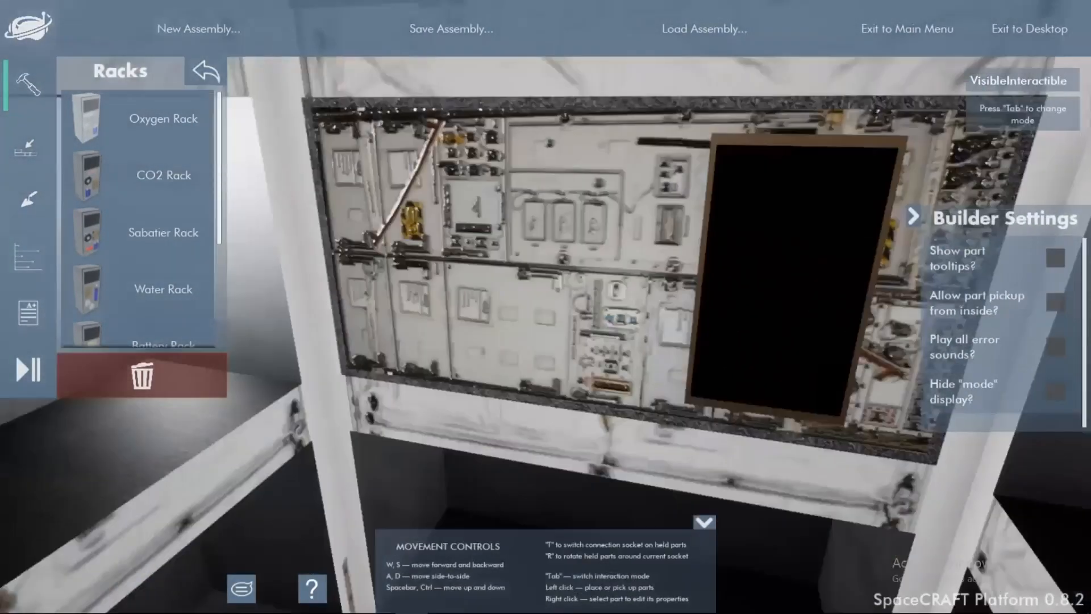
right_drag(635, 187, 634, 358)
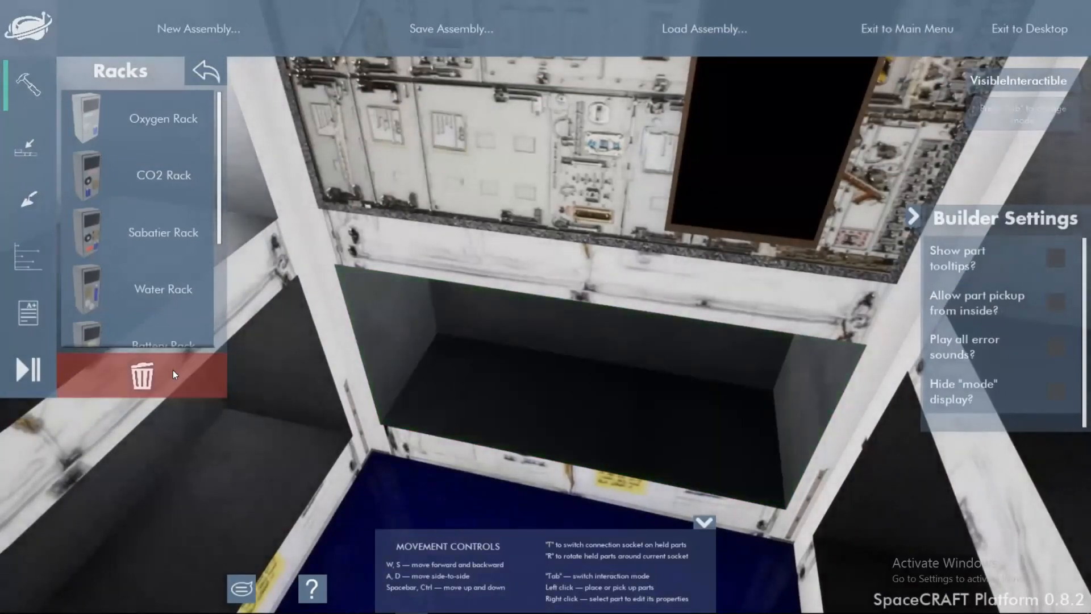
right_drag(421, 413, 512, 393)
- Browse the Science parts and attach an External Stowage Platform to the lower side of the central hub module
key(s)
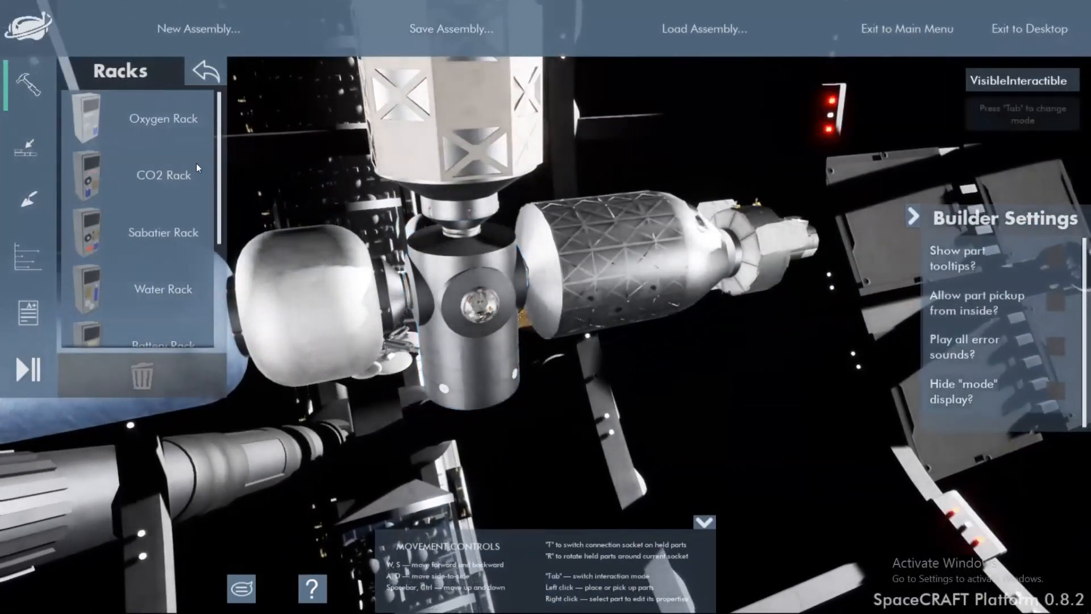
click(200, 73)
scroll(166, 254, down, 2)
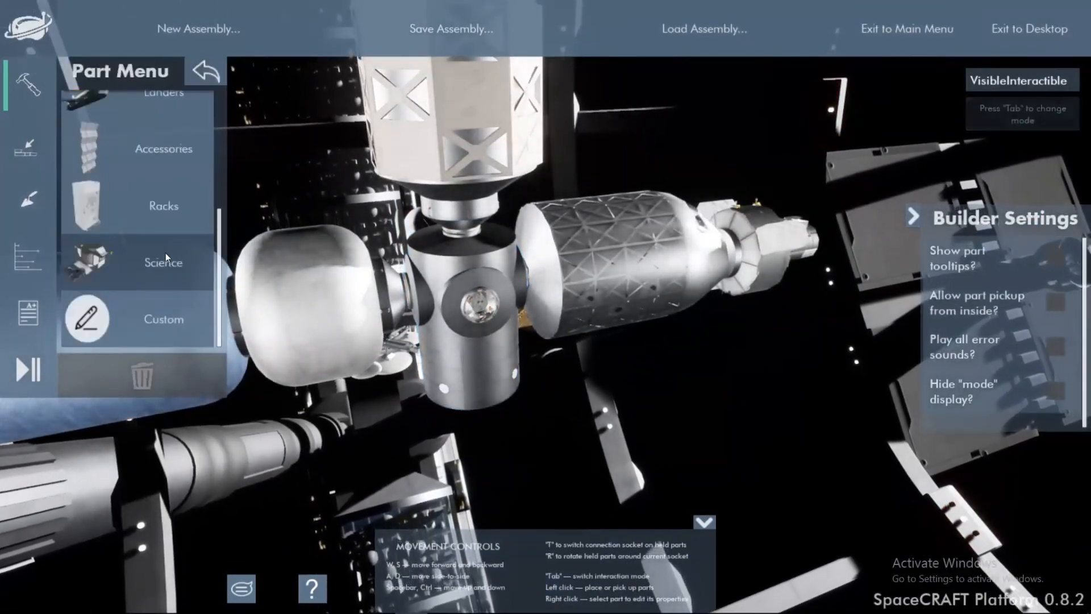
click(152, 281)
scroll(156, 275, down, 2)
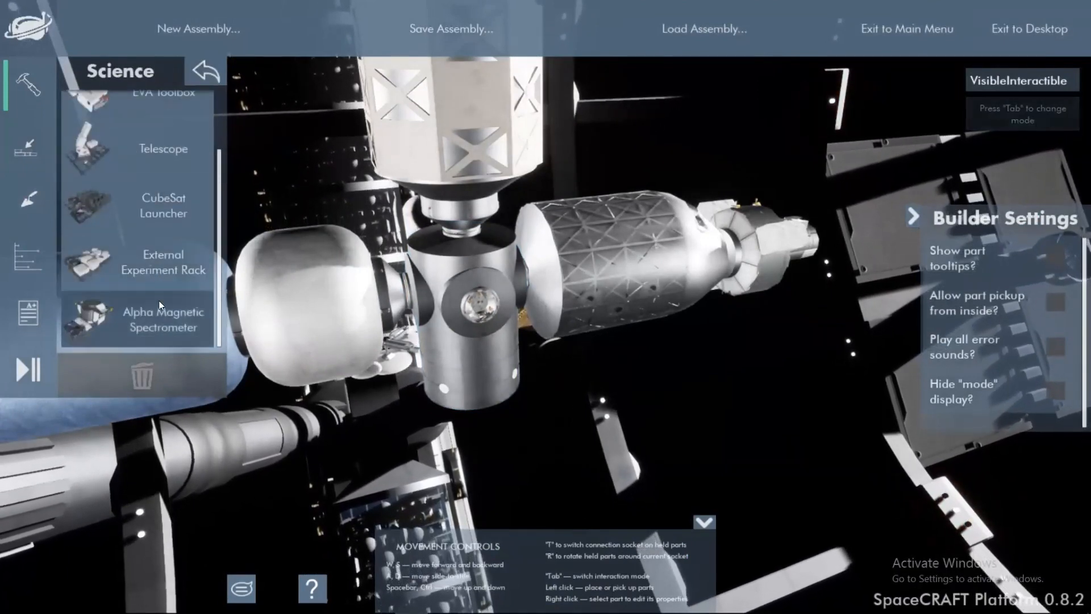
scroll(150, 154, up, 2)
click(152, 111)
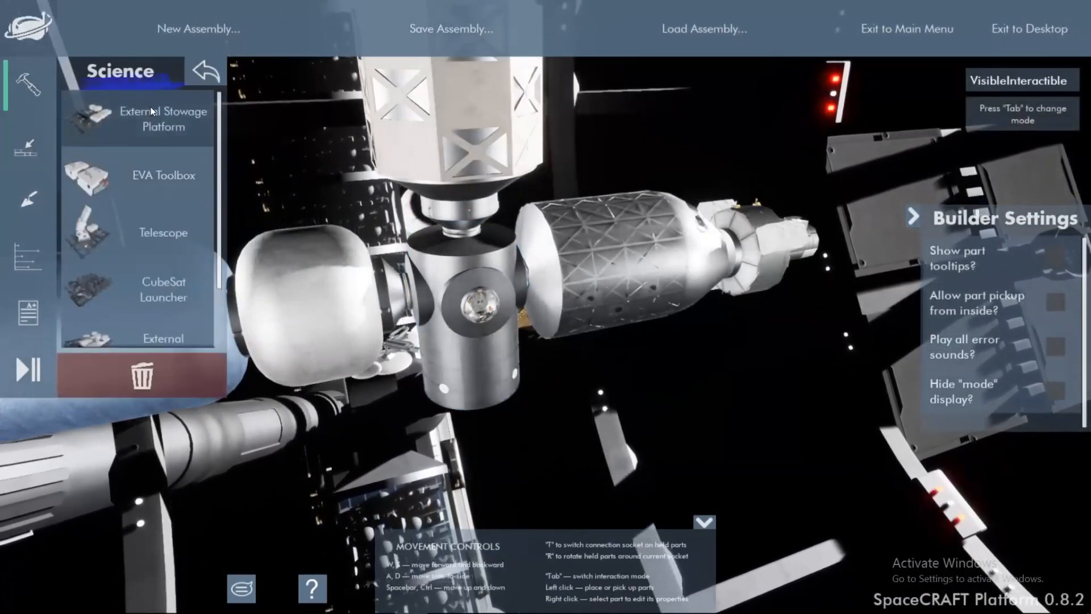
click(442, 390)
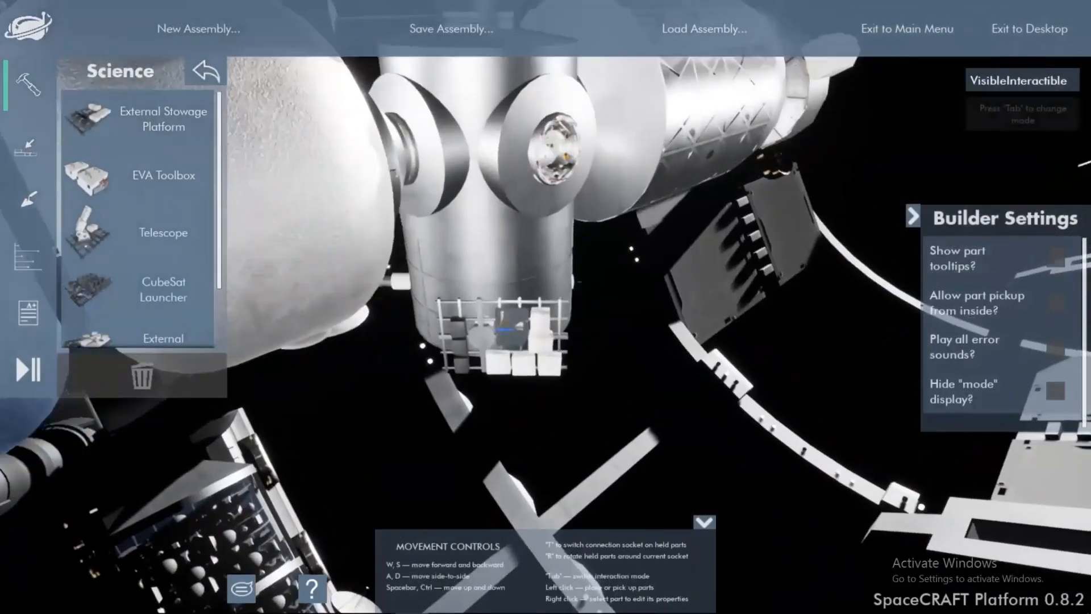
- Examine the assembly's stats, including mass, resource summary and the part checklist
key(s)
key(d)
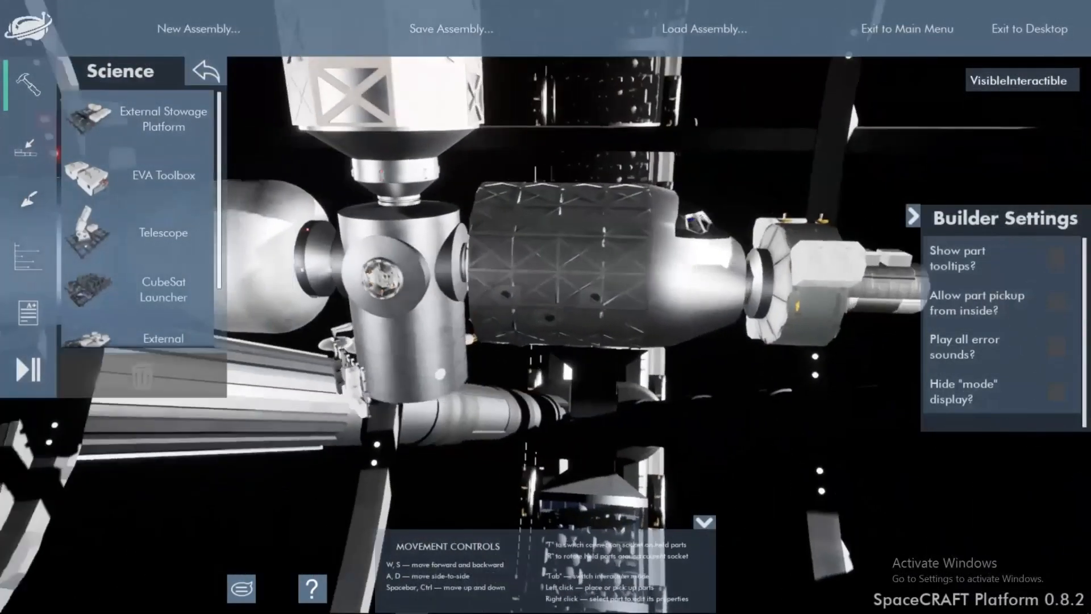
click(32, 250)
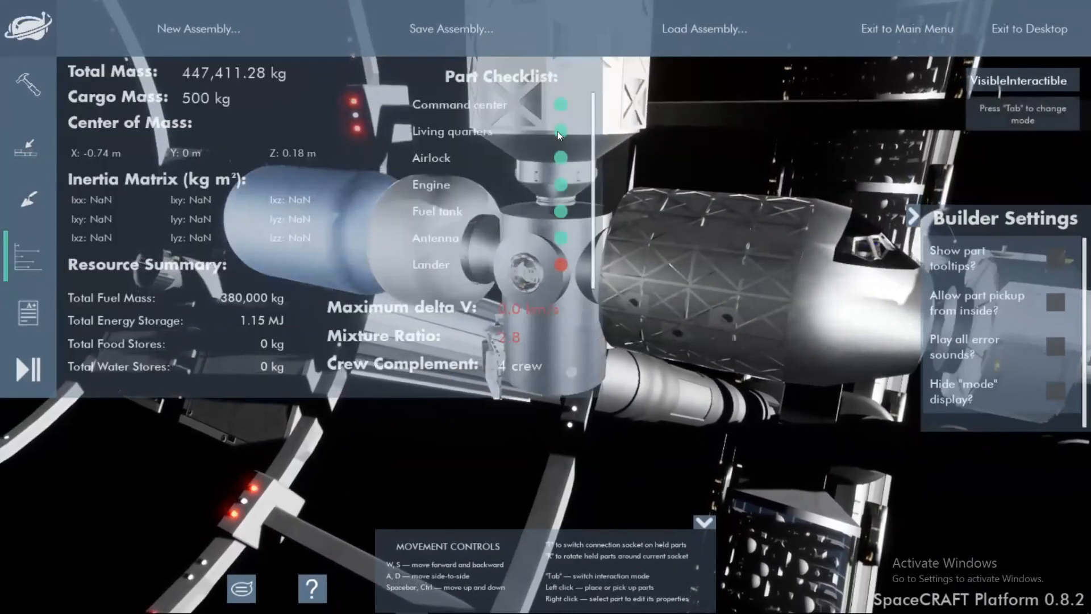
right_drag(515, 117, 378, 108)
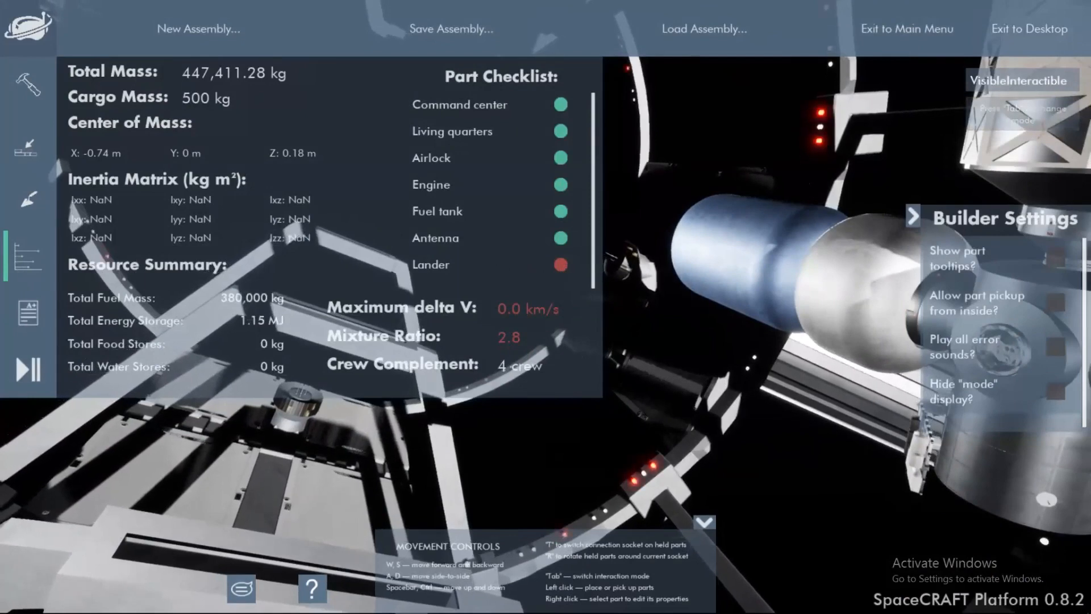
right_drag(561, 265, 640, 265)
right_drag(779, 349, 733, 376)
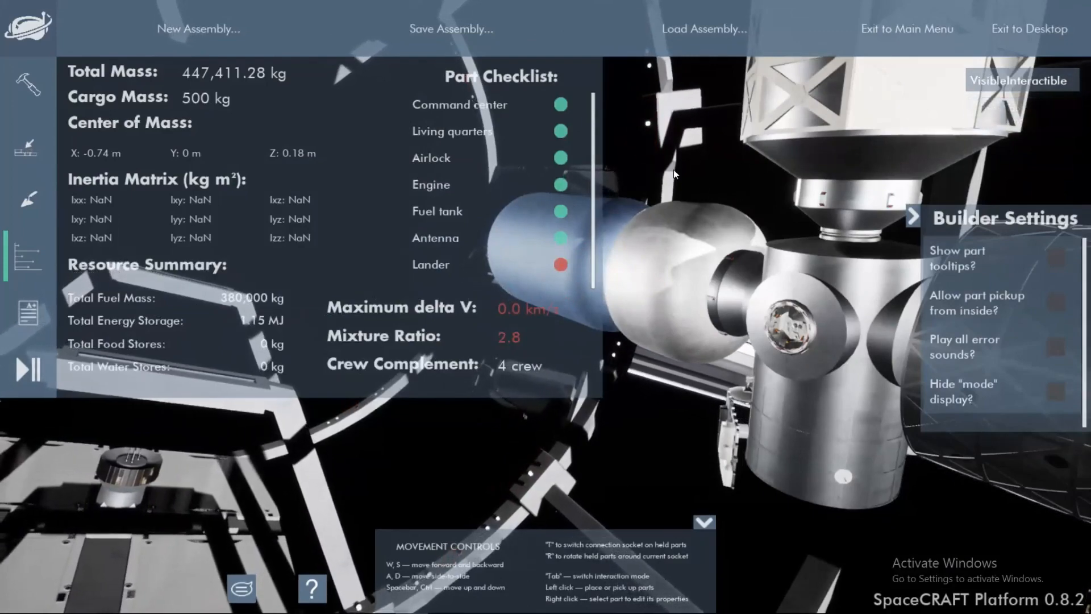
right_drag(738, 195, 682, 181)
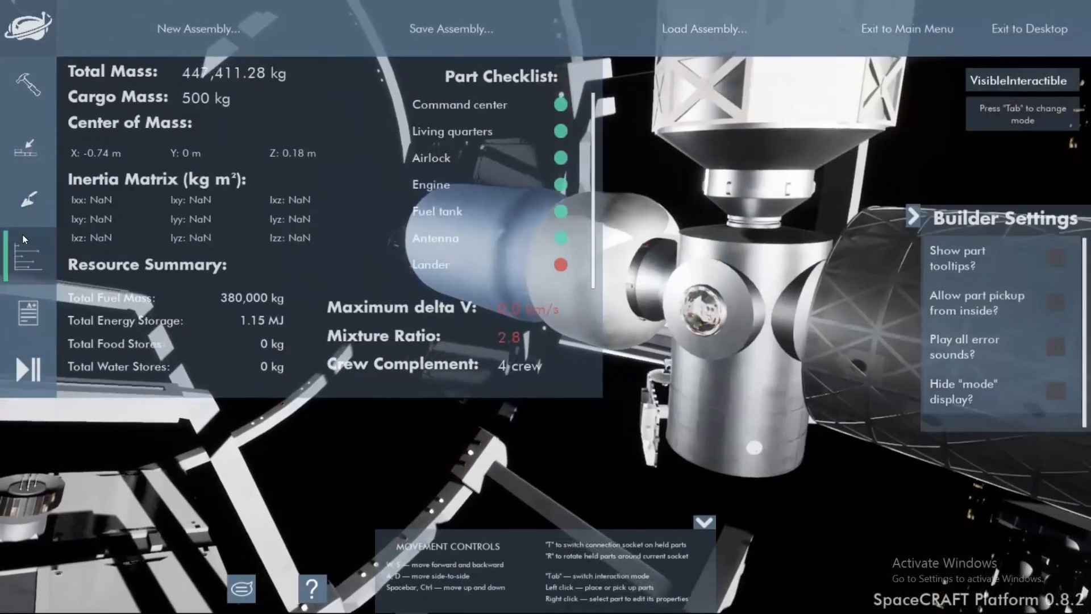
- Take a Fusion Lander from the Landers parts and attach it to the free end of the blue tank
click(35, 80)
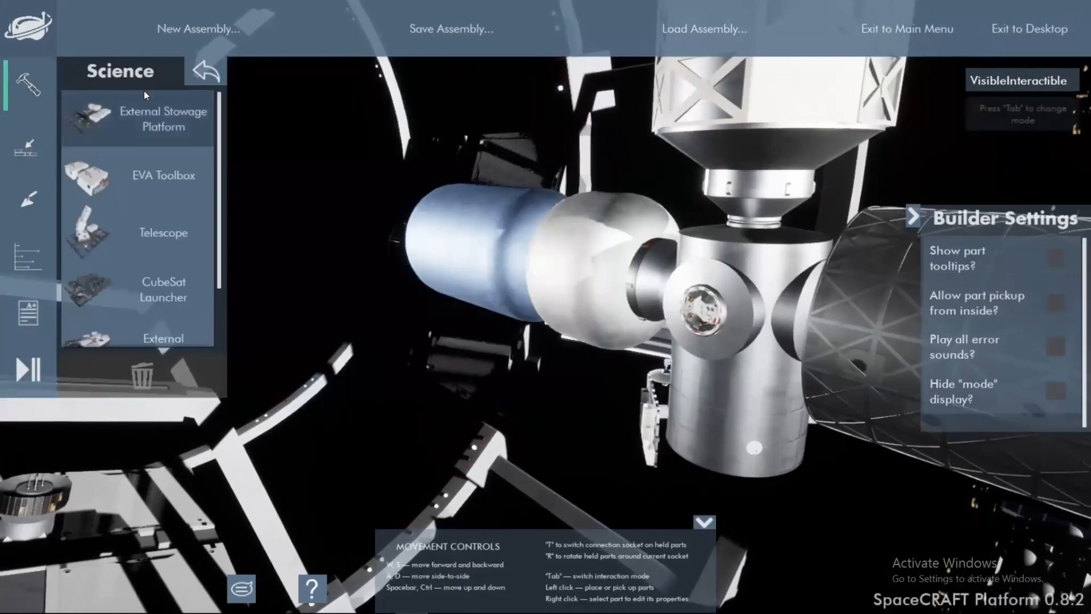
click(199, 72)
scroll(155, 189, up, 2)
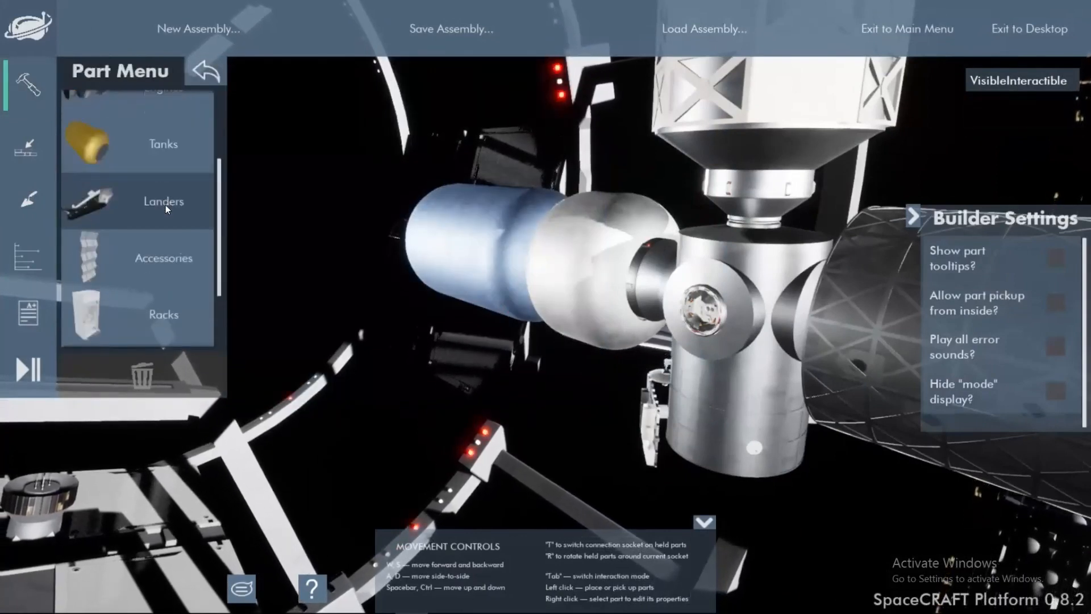
click(153, 202)
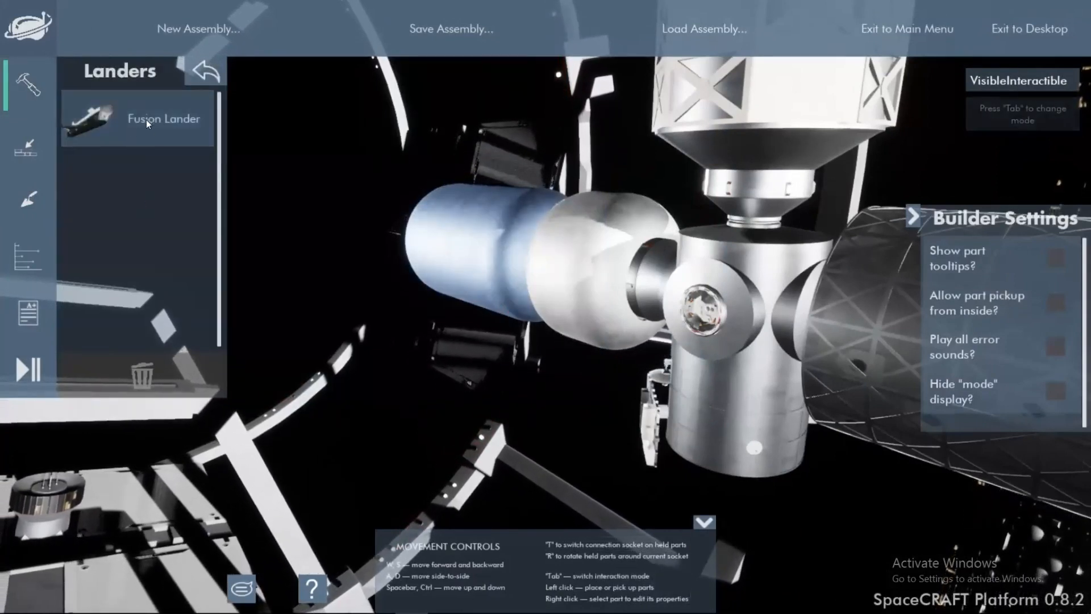
click(159, 113)
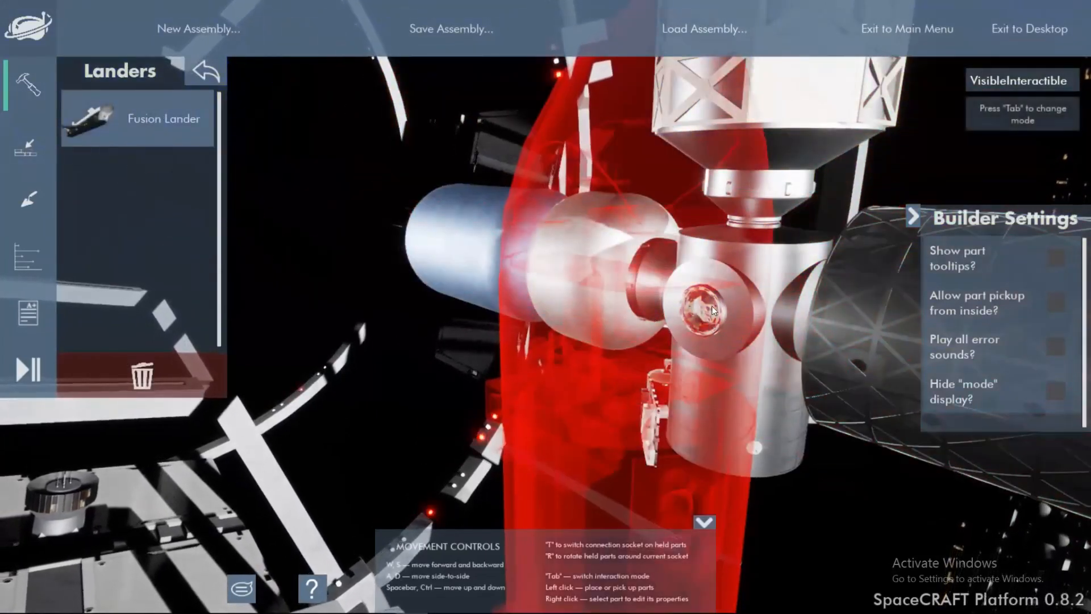
right_drag(704, 313, 494, 330)
key(d)
key(s)
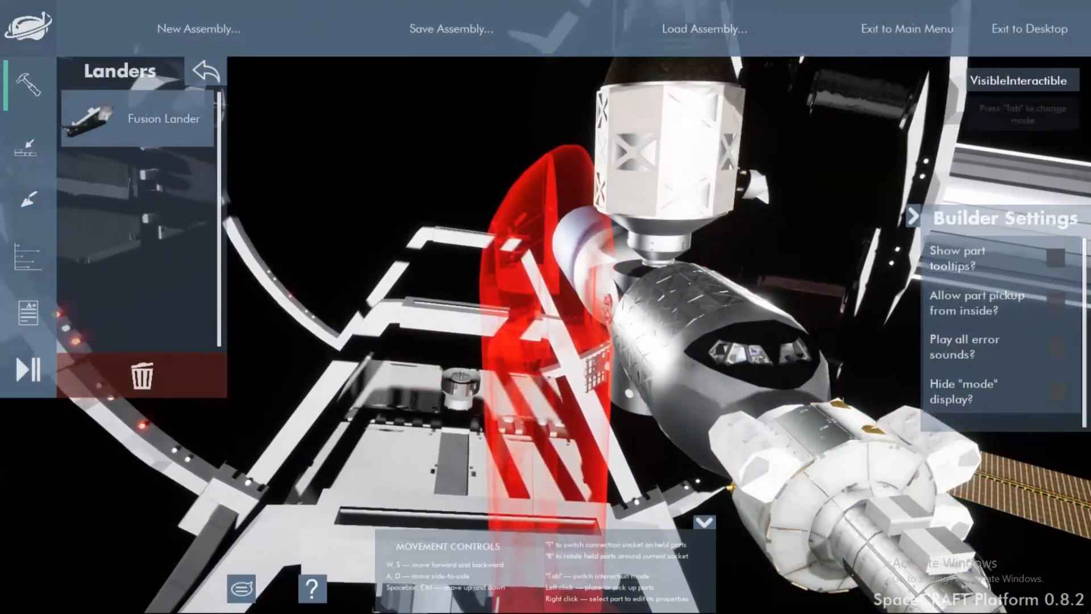
right_drag(608, 291, 1001, 318)
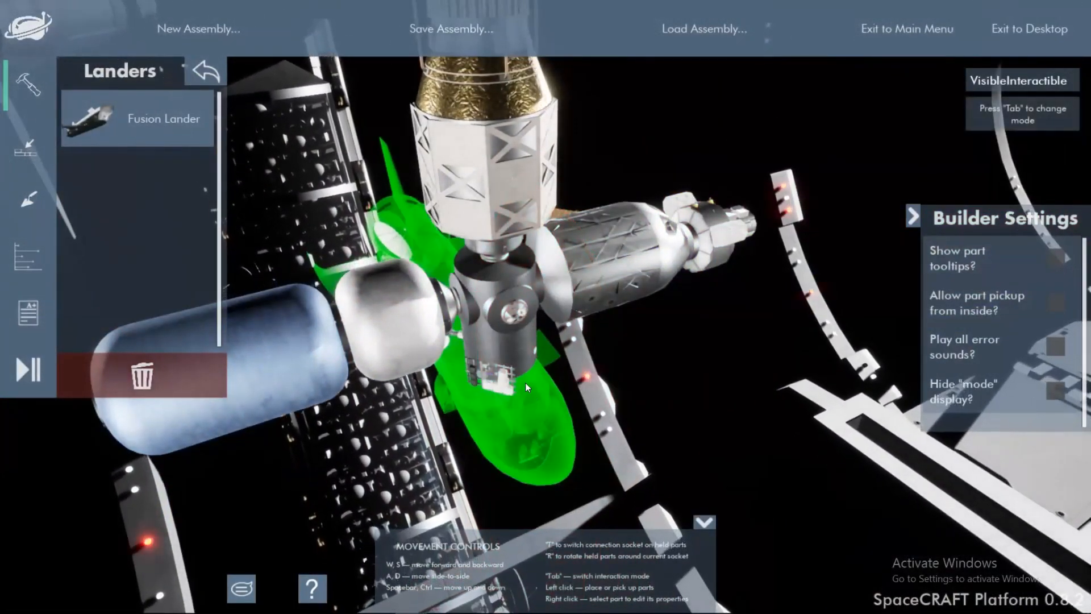
click(563, 426)
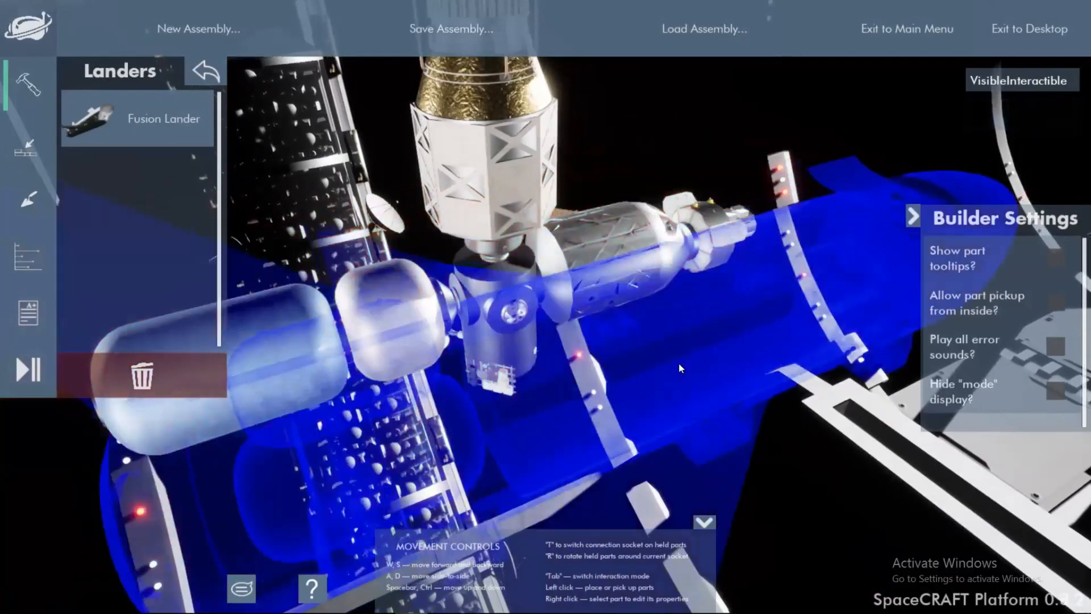
right_drag(679, 364, 496, 364)
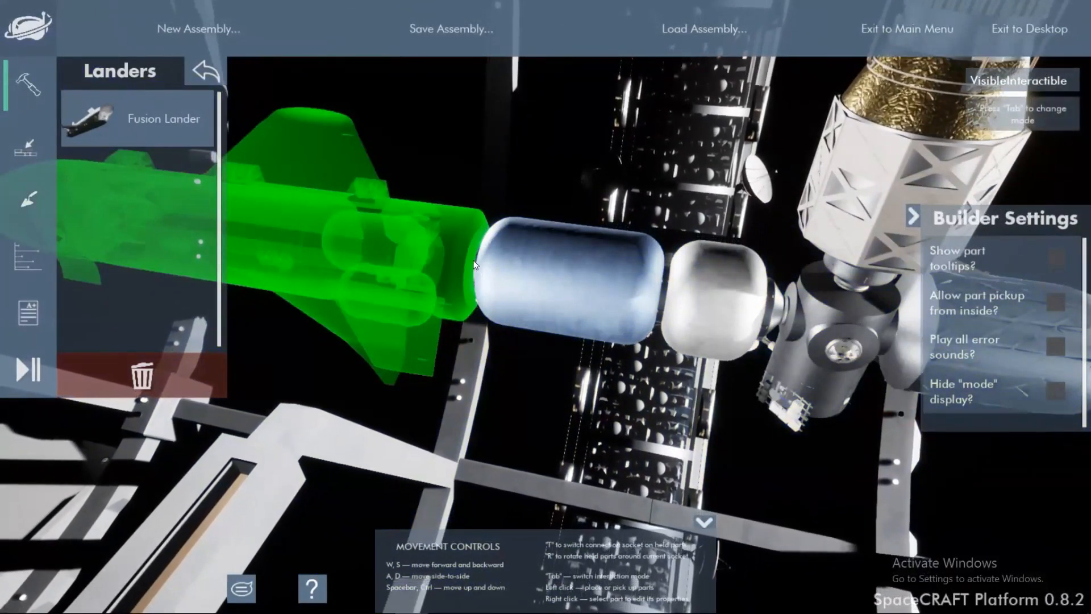
click(484, 274)
- Detach the Fusion Lander, rotate it around its socket and reattach it to the end of the blue tank
right_drag(485, 274, 534, 318)
key(w)
key(a)
key(space)
right_drag(574, 164, 541, 170)
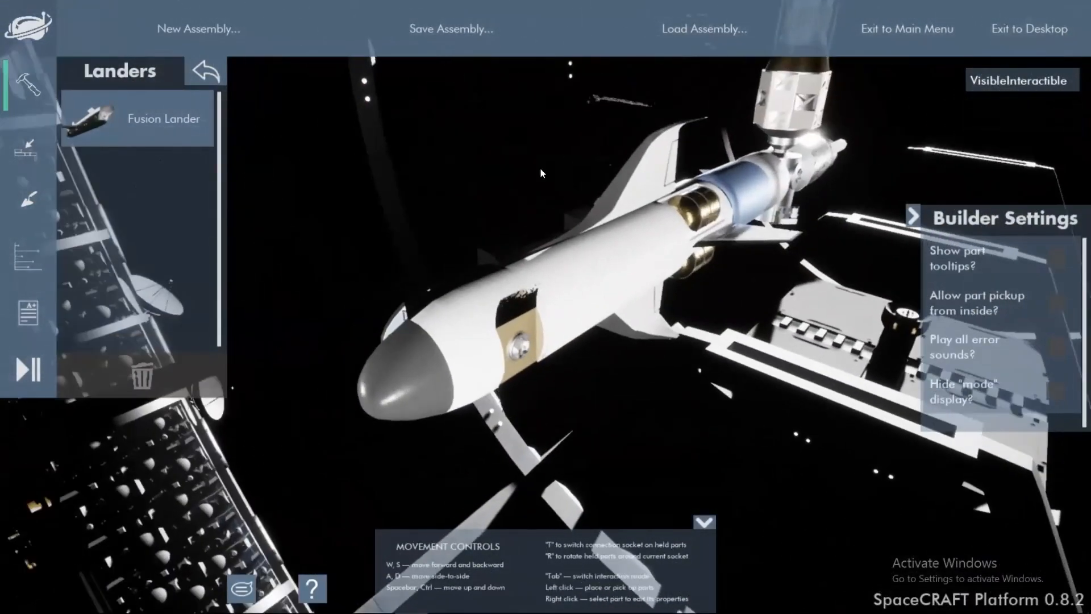
click(660, 216)
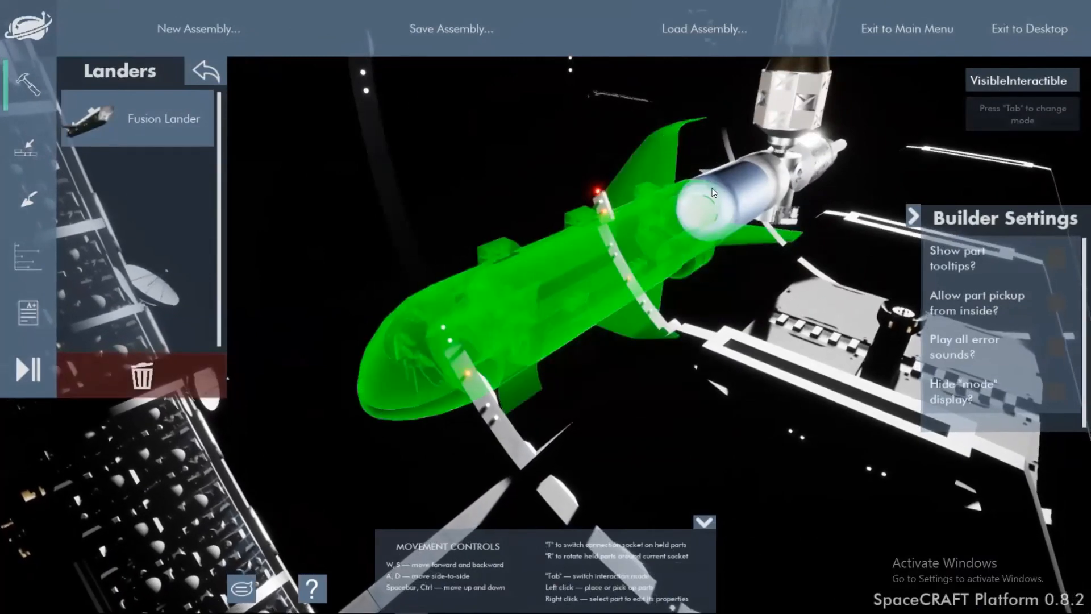
key(r)
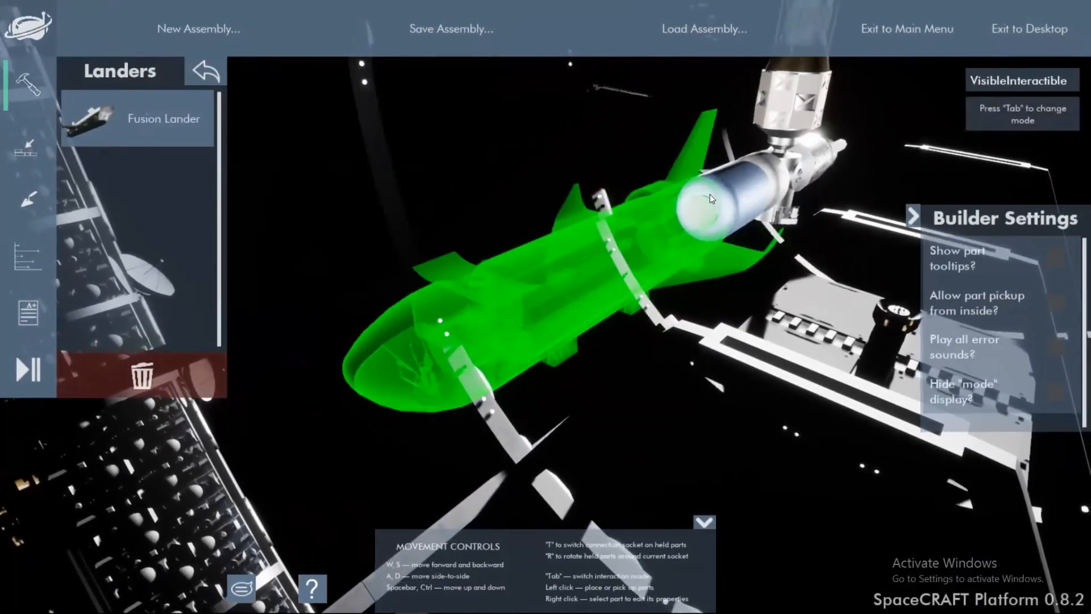
click(710, 194)
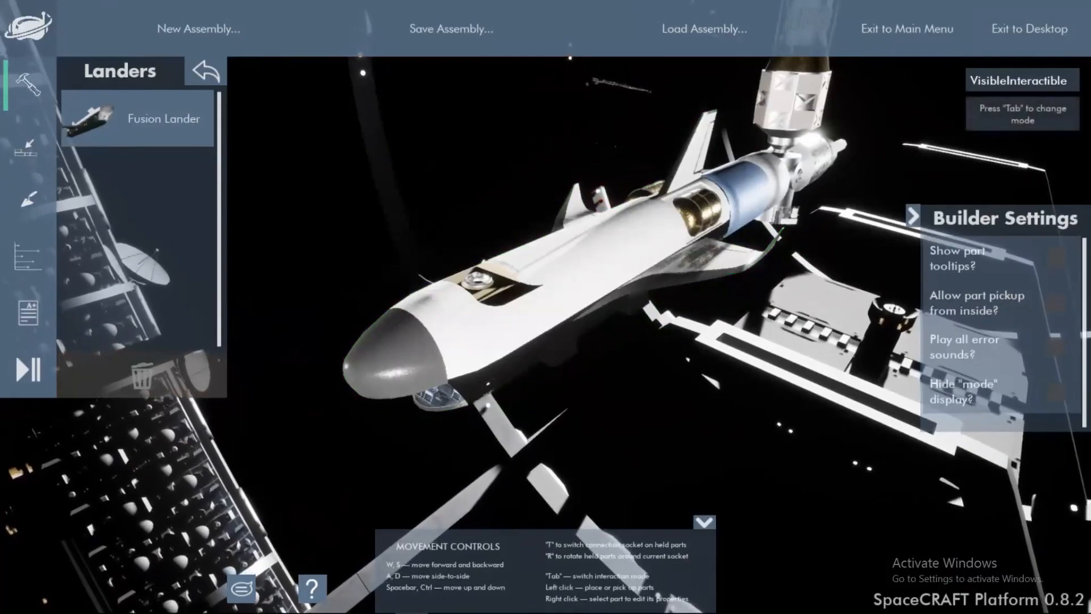
- Inspect the spacecraft with its lander, and review the part checklist and the mixture ratio advice in the stats
key(ctrl)
right_drag(711, 194, 568, 160)
key(w)
key(s)
key(d)
key(s)
key(w)
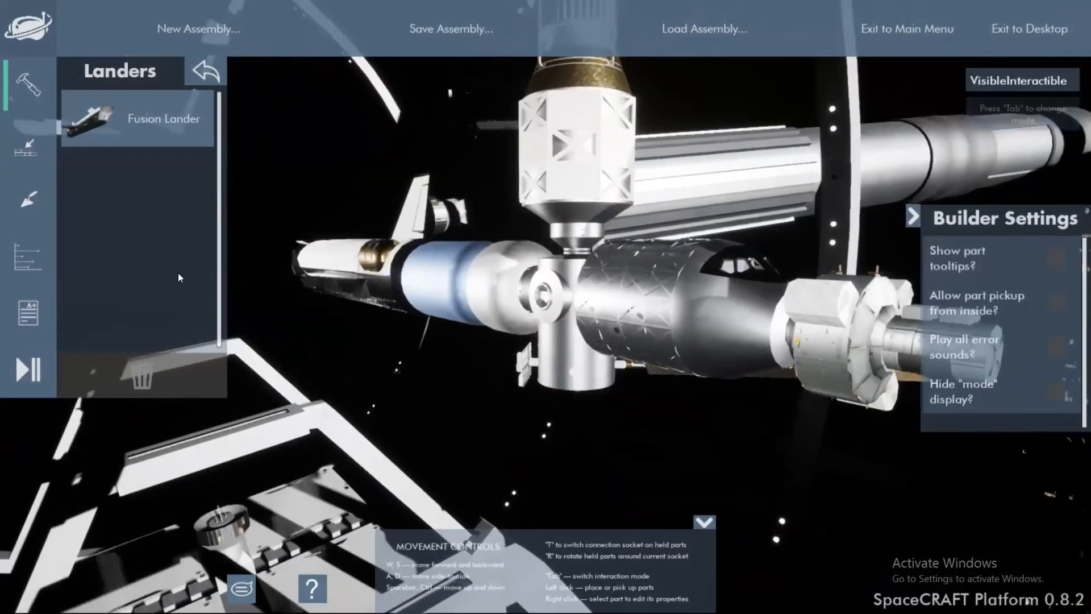
click(21, 257)
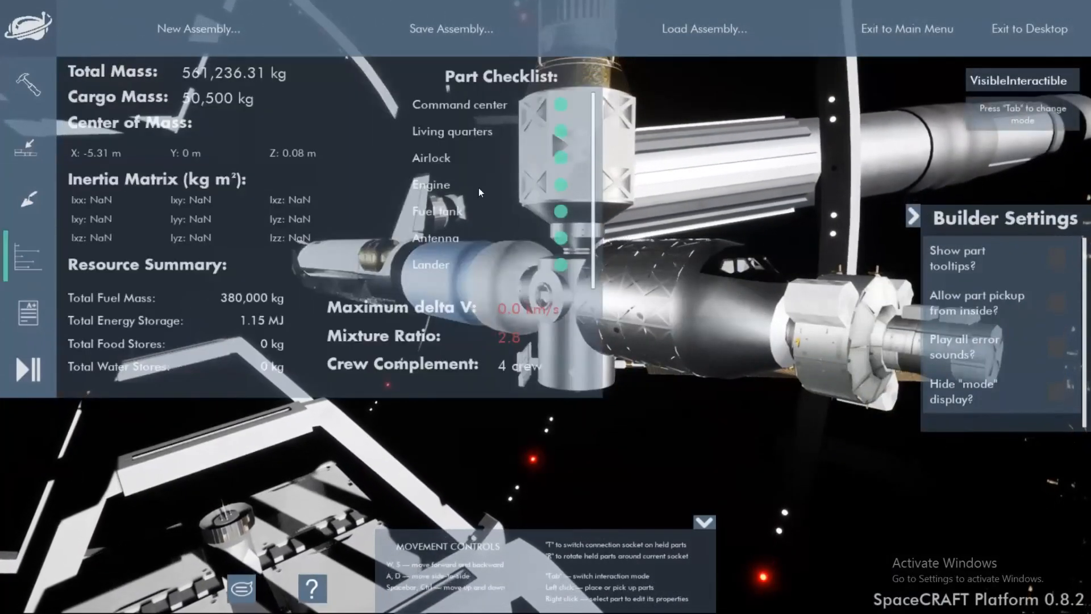
mouse_move(506, 337)
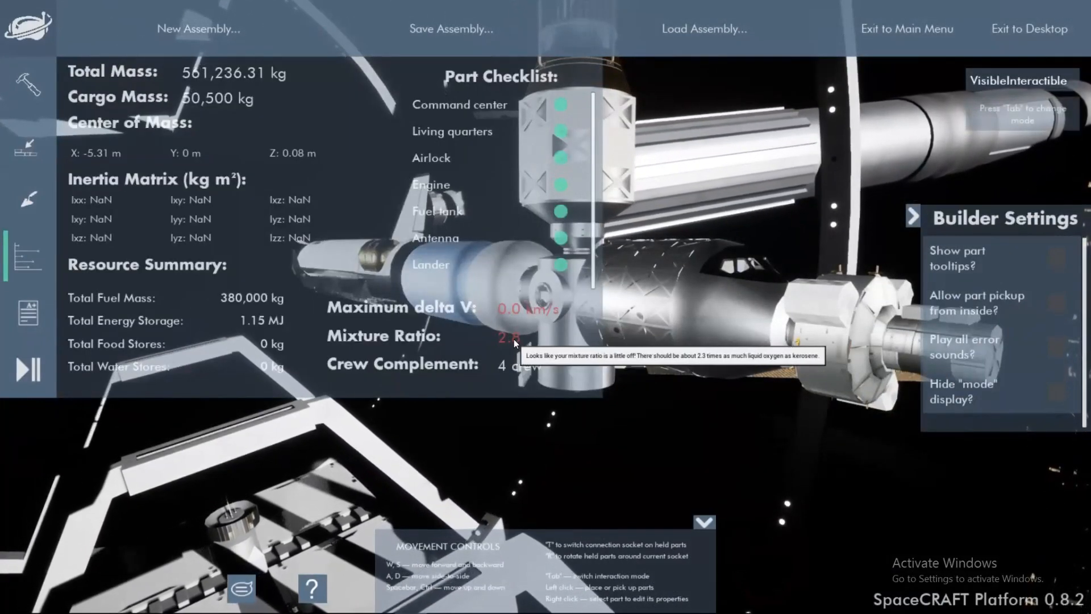
- Examine the blue and silver fuel tanks in relation to the mixture ratio advice
right_drag(635, 230, 653, 292)
key(w)
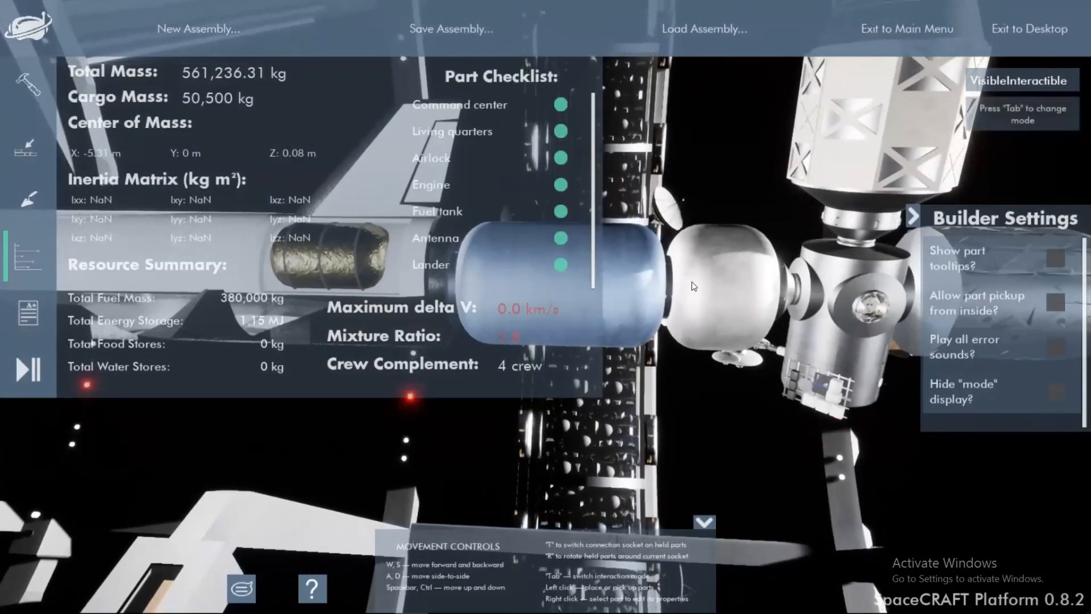
key(w)
right_drag(671, 303, 682, 216)
key(s)
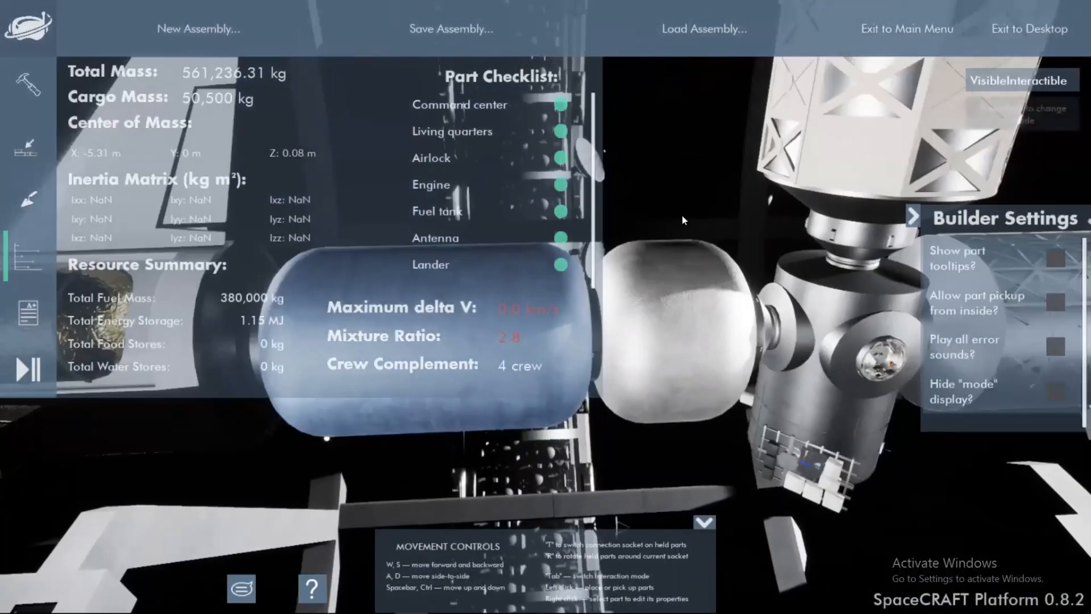
mouse_move(516, 332)
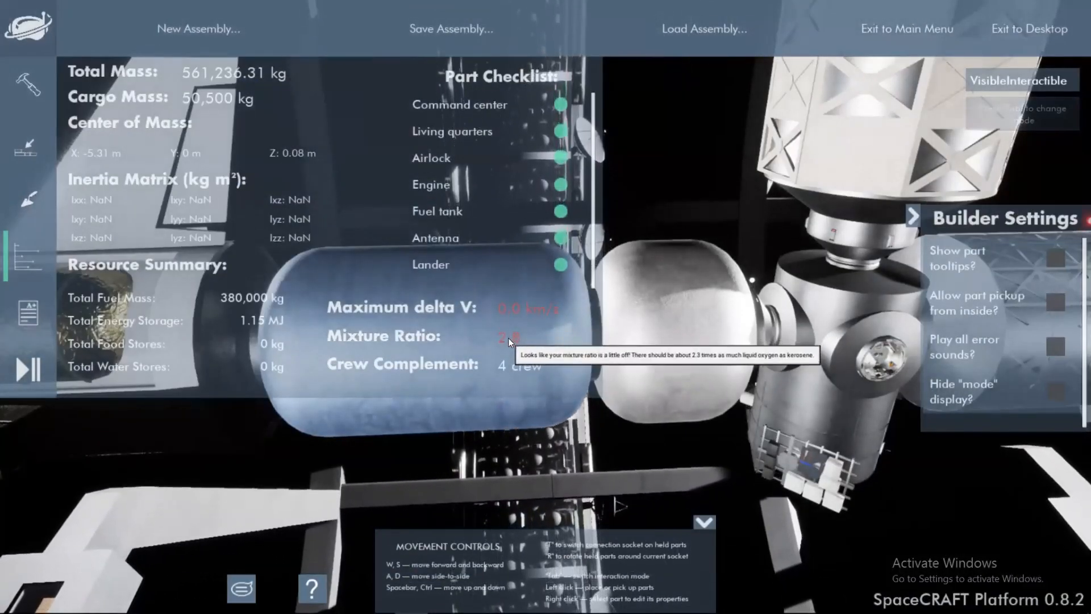
right_drag(632, 203, 635, 114)
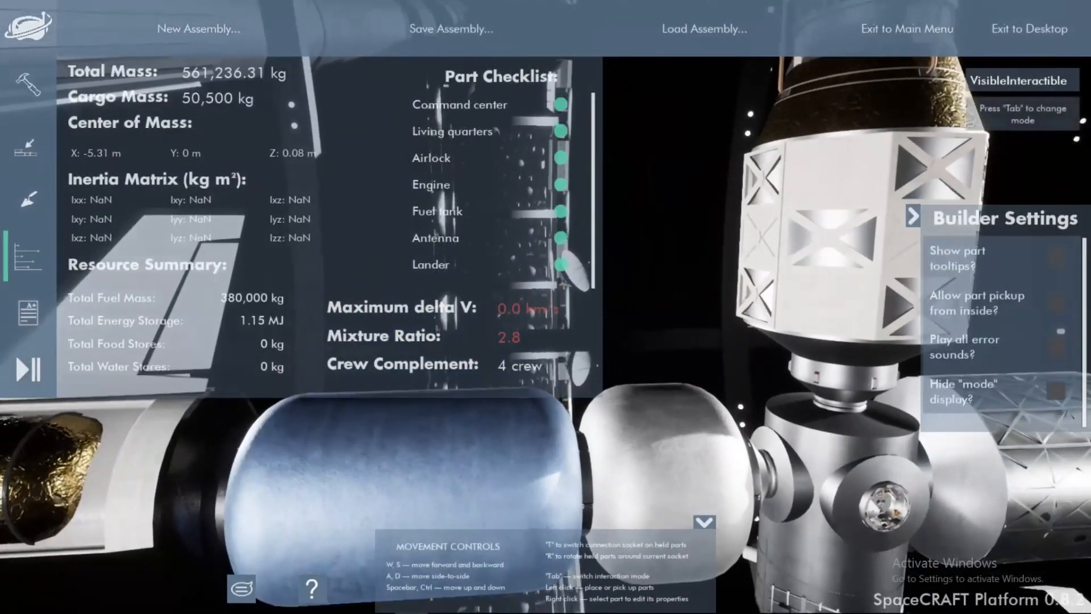
right_drag(635, 114, 694, 284)
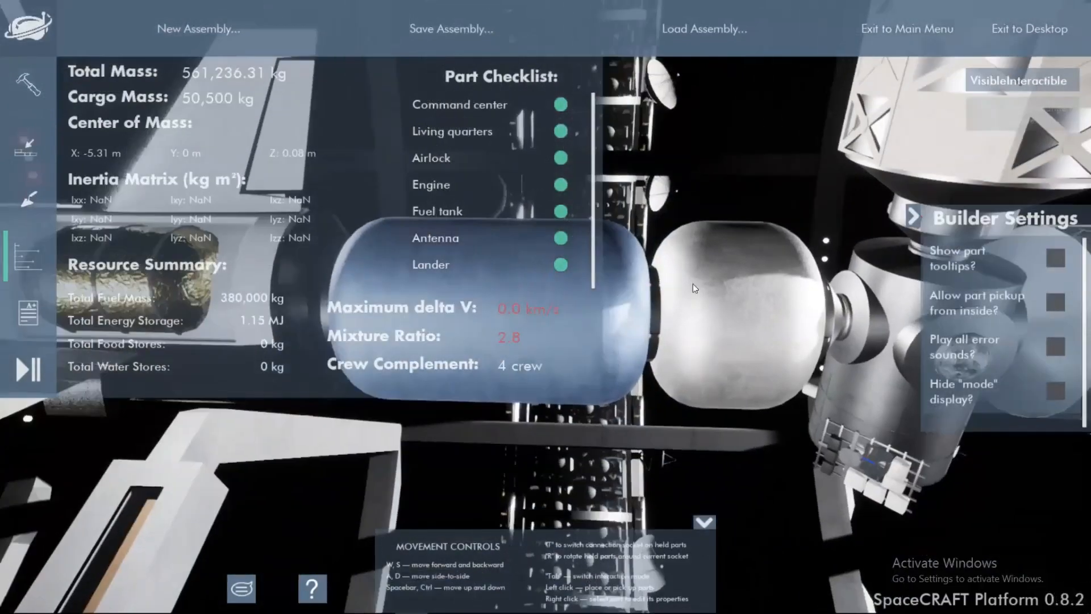
- Set the blue tank's LiquidOxygen storage to 200000 and check the mixture ratio in the stats
right_drag(607, 242, 588, 114)
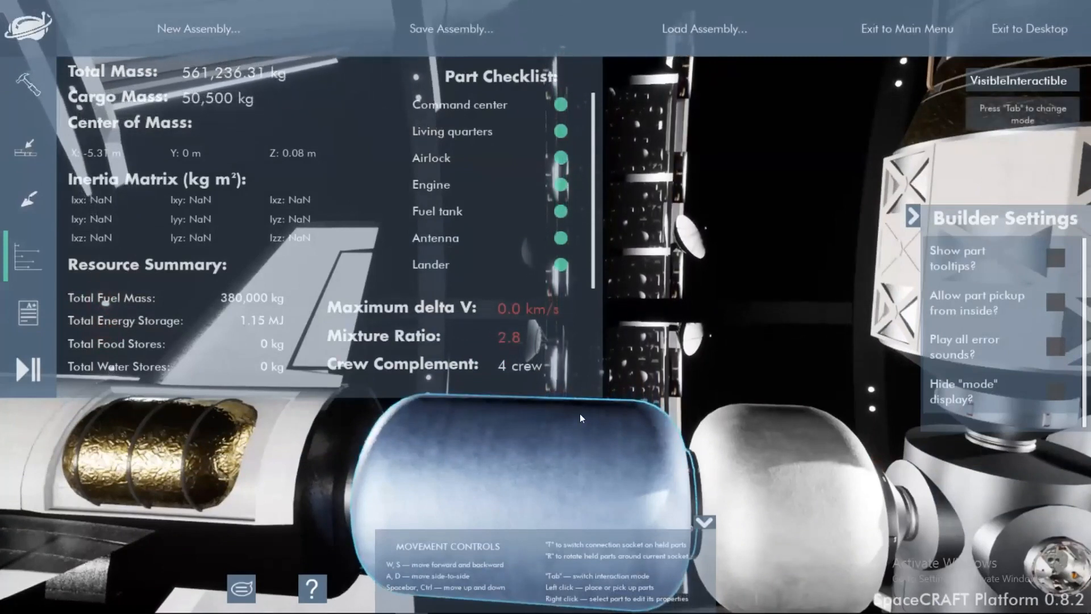
click(29, 199)
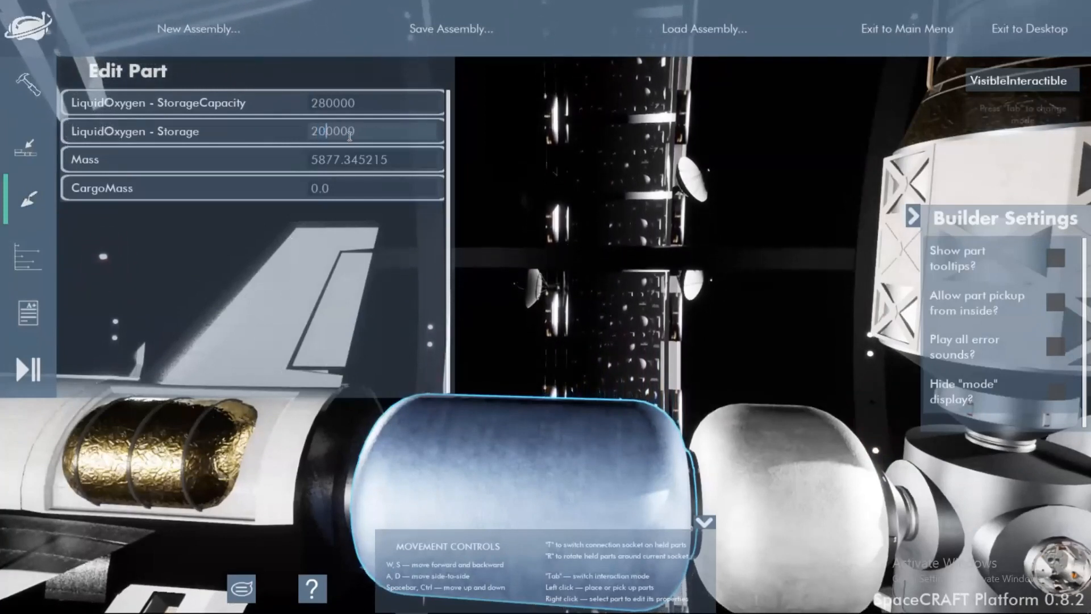
click(36, 250)
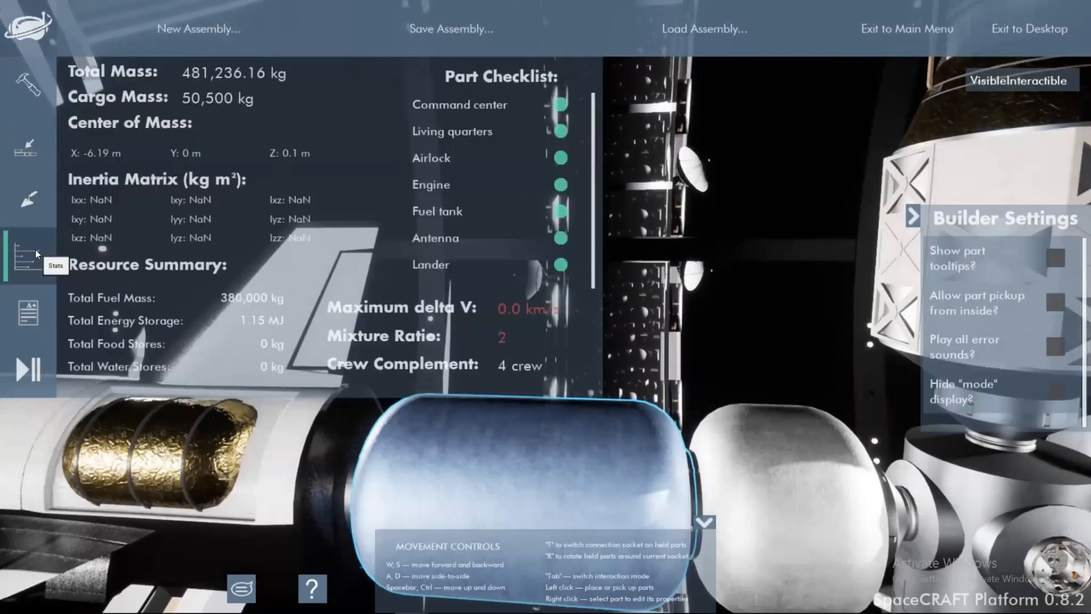
mouse_move(507, 336)
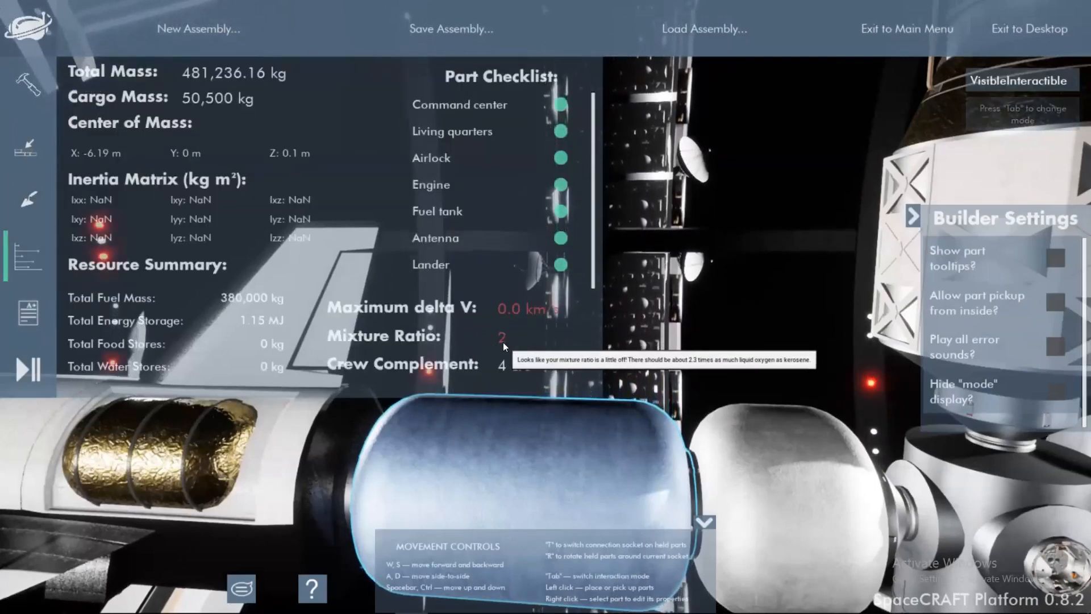
- Set the blue tank's LiquidOxygen storage to 240000 and finally to 230000, checking the mixture ratio in the stats after each change
click(30, 198)
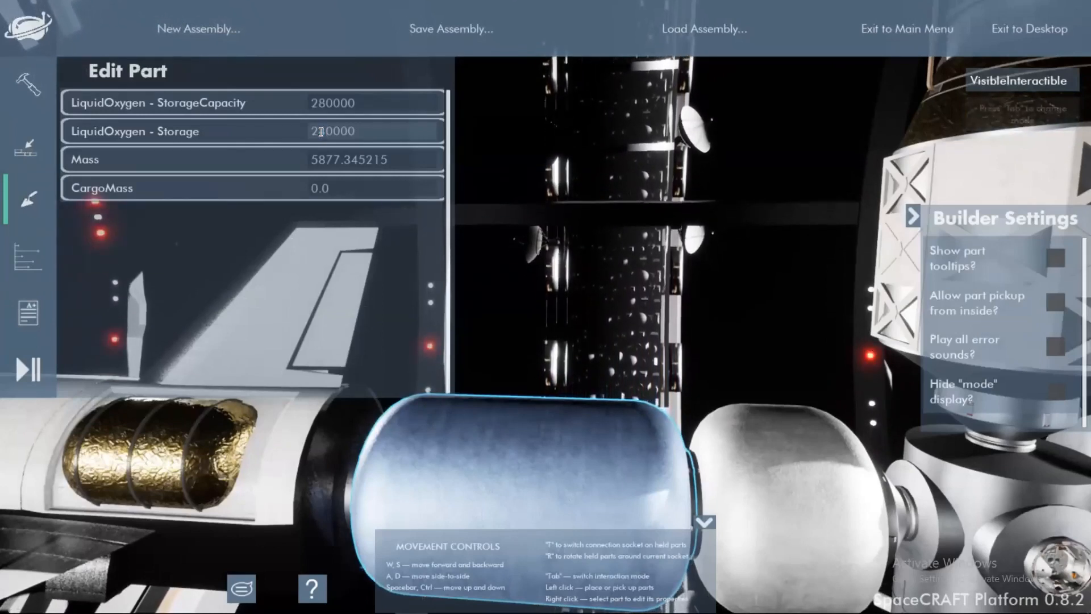
click(48, 260)
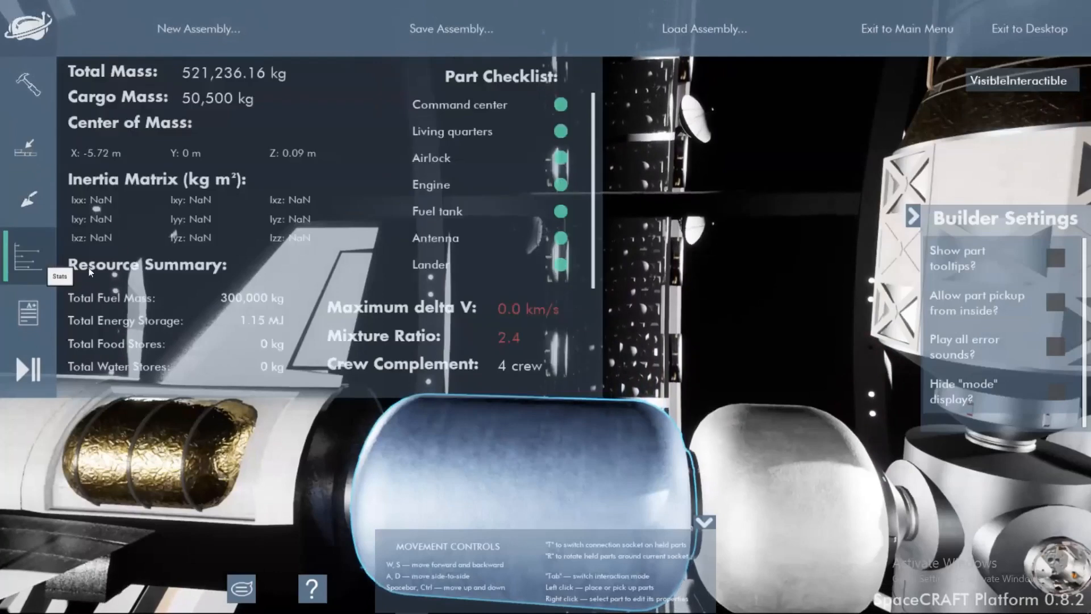
click(25, 209)
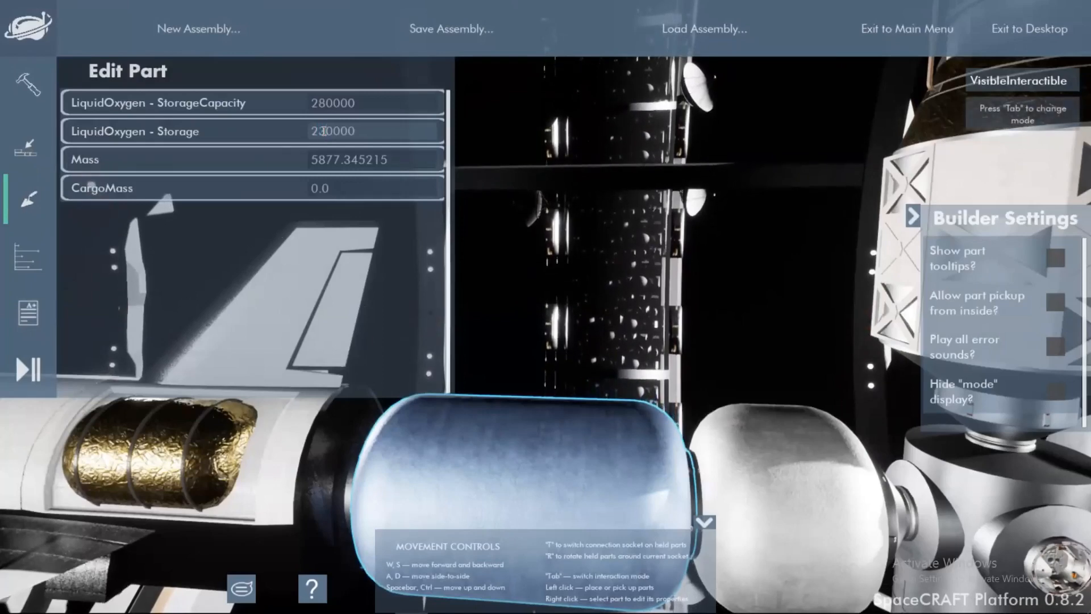
click(55, 243)
mouse_move(513, 335)
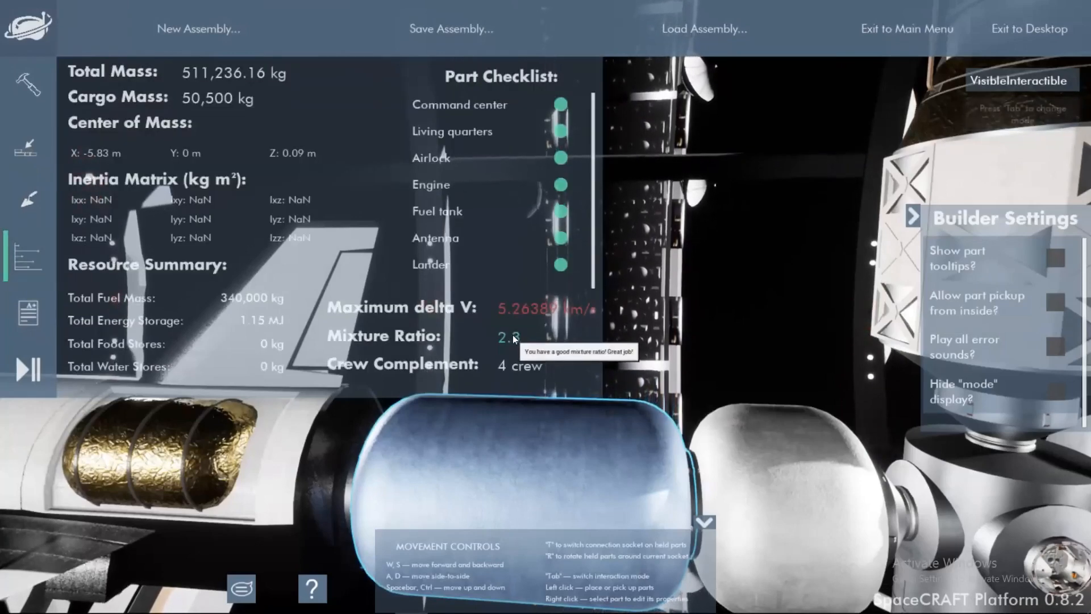
- Check the maximum delta V in the stats, and review the Total Mass and Cargo Mass entries in the spacecraft scoring
drag(721, 231, 796, 250)
mouse_move(547, 299)
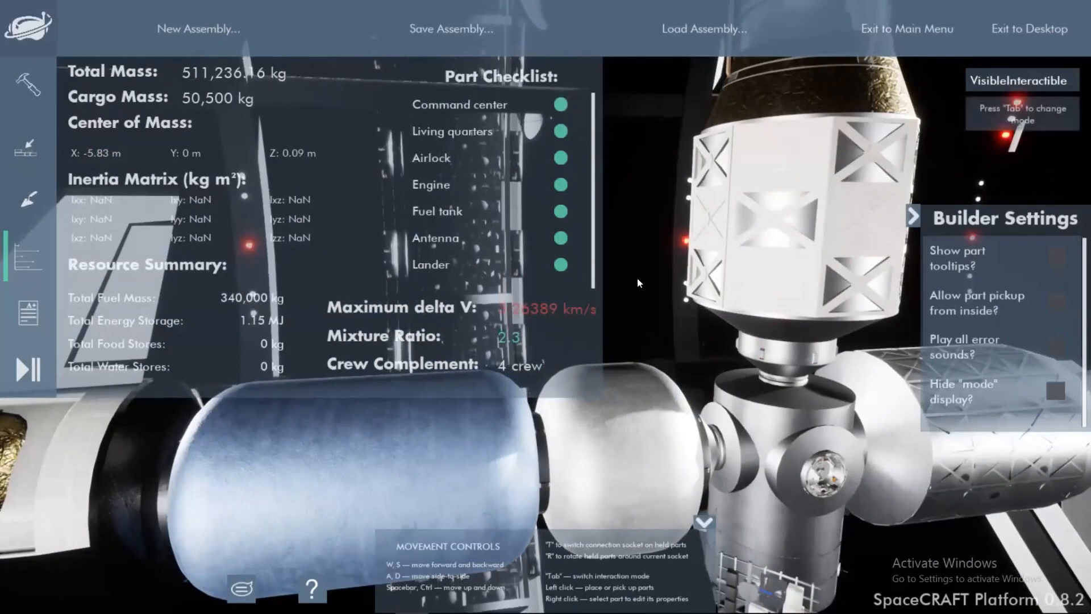
drag(636, 278, 530, 291)
key(s)
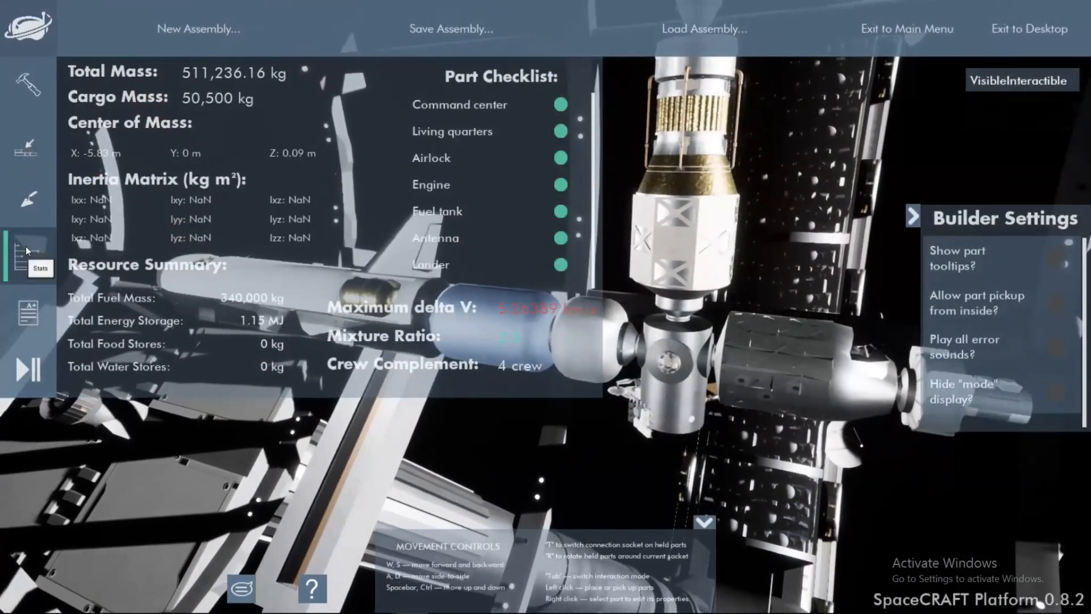
click(33, 307)
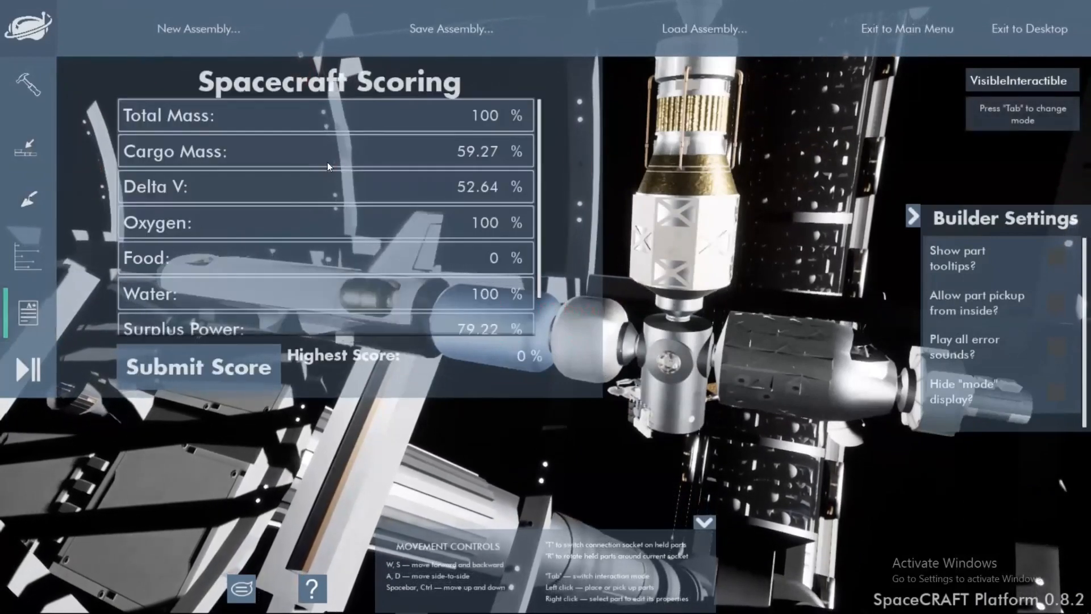
scroll(381, 219, down, 1)
scroll(421, 286, up, 1)
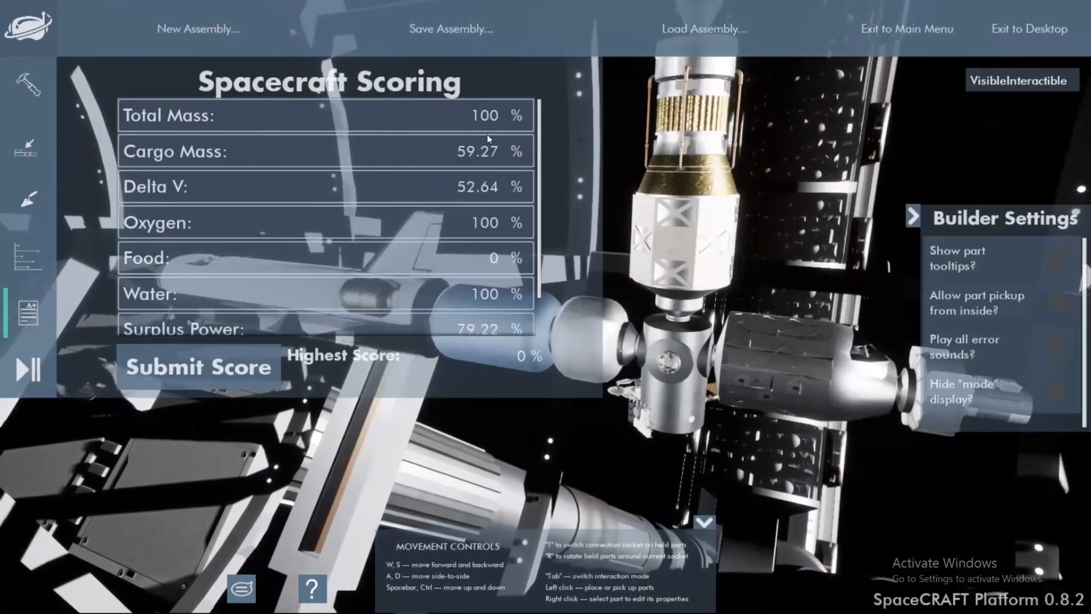
mouse_move(476, 155)
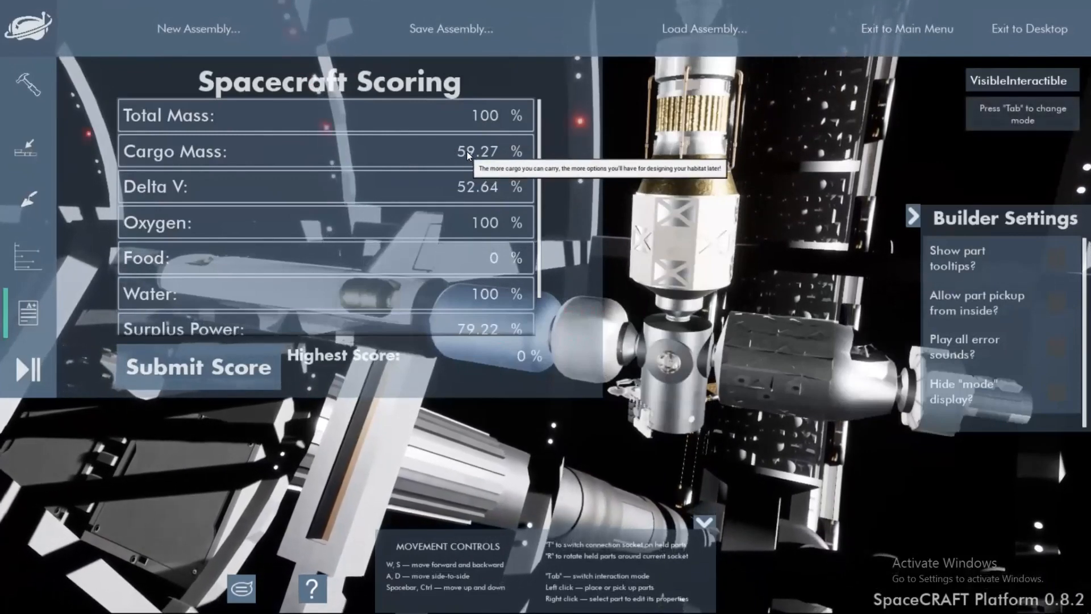
mouse_move(465, 207)
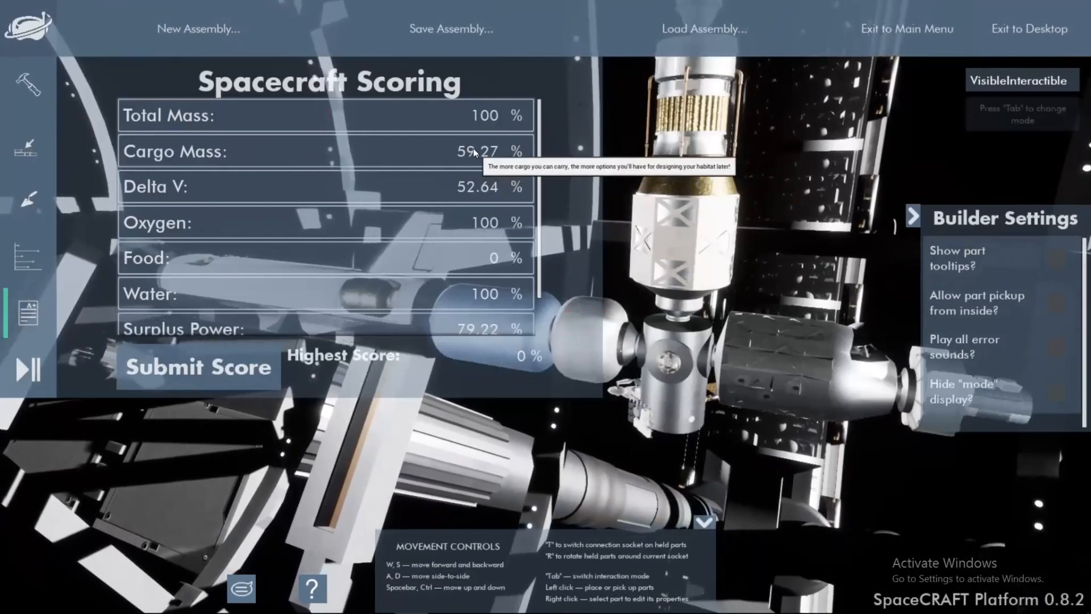
- Compare the cargo mass and maximum delta V stats with their scores, and read the Oxygen and Food scoring hints
click(12, 237)
mouse_move(199, 100)
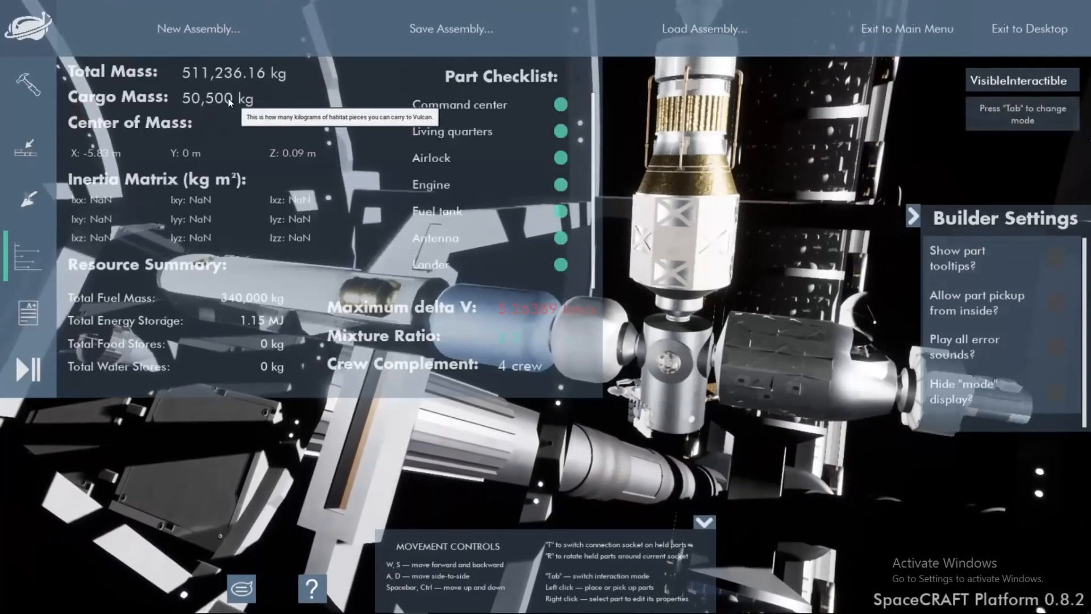
mouse_move(186, 83)
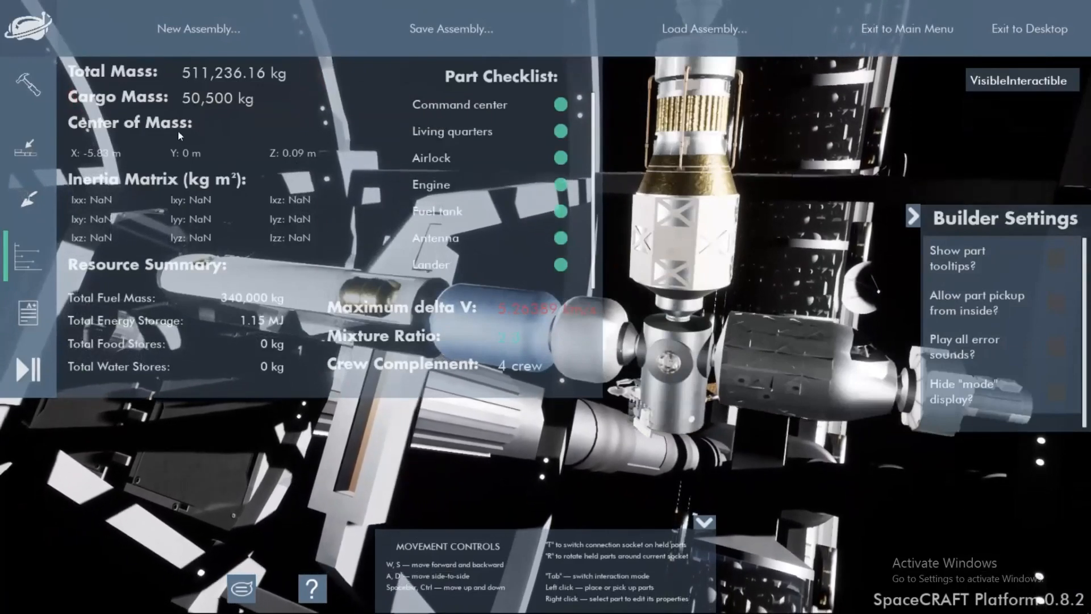
click(42, 297)
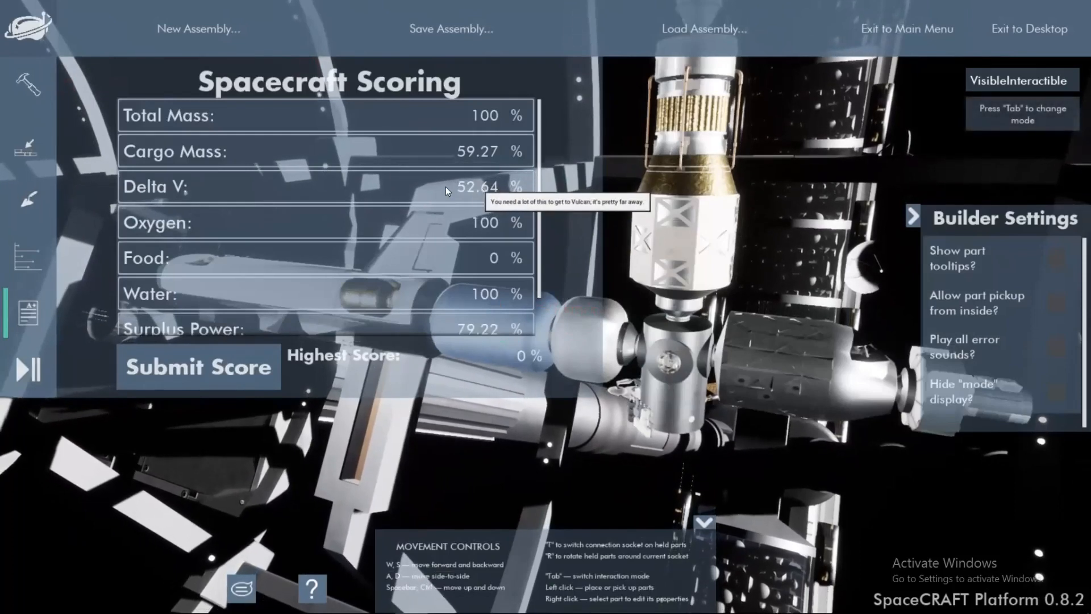
click(22, 254)
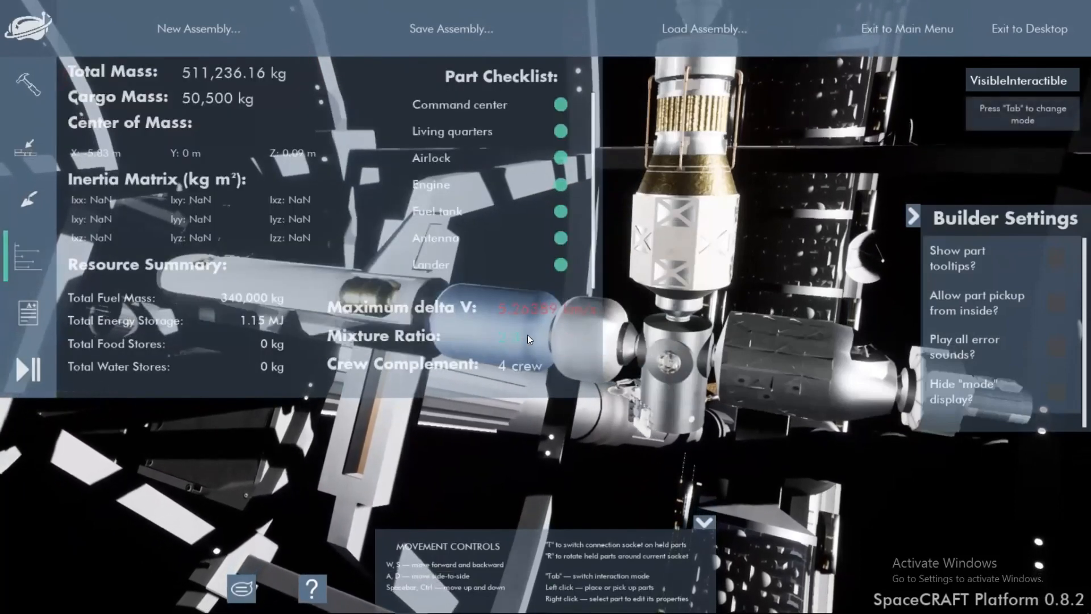
click(28, 312)
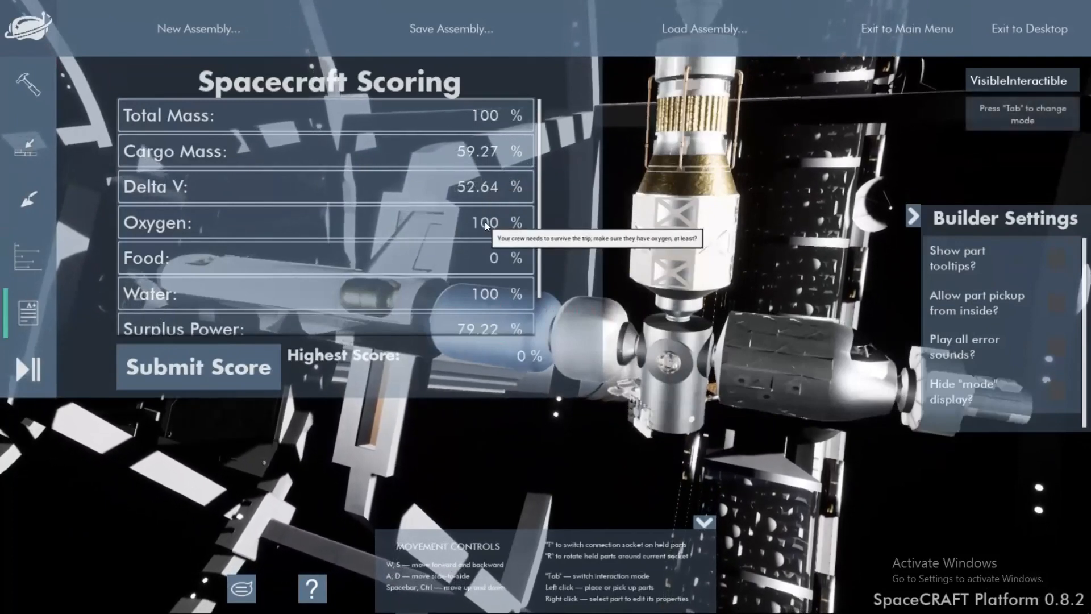
scroll(485, 237, down, 1)
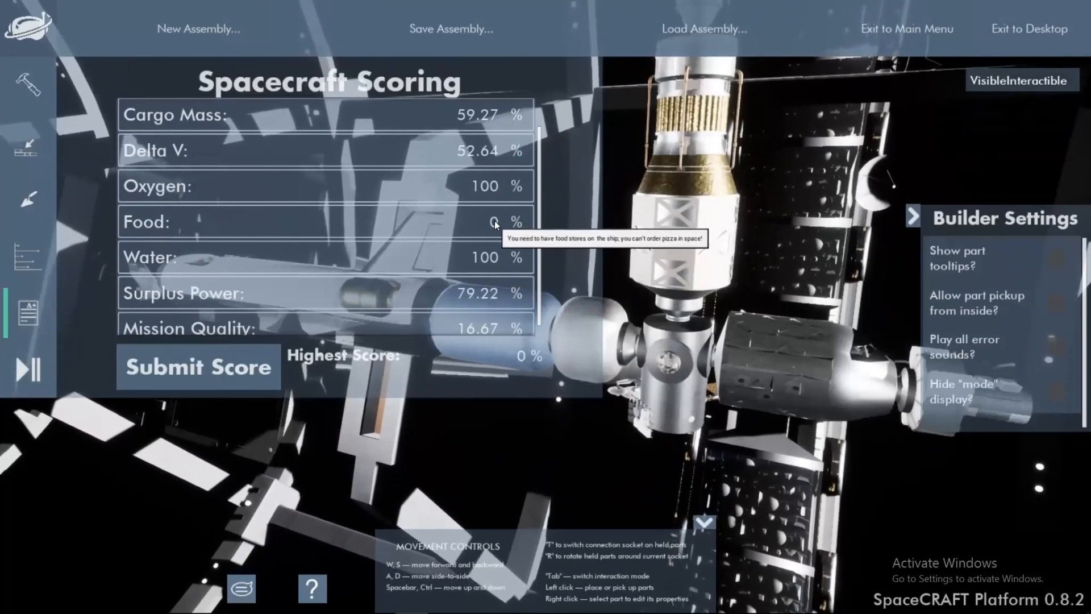
- Browse the Pressurized parts for the Storage Module as a source of food stores, and bring up part editing
click(39, 97)
click(205, 72)
scroll(146, 254, up, 5)
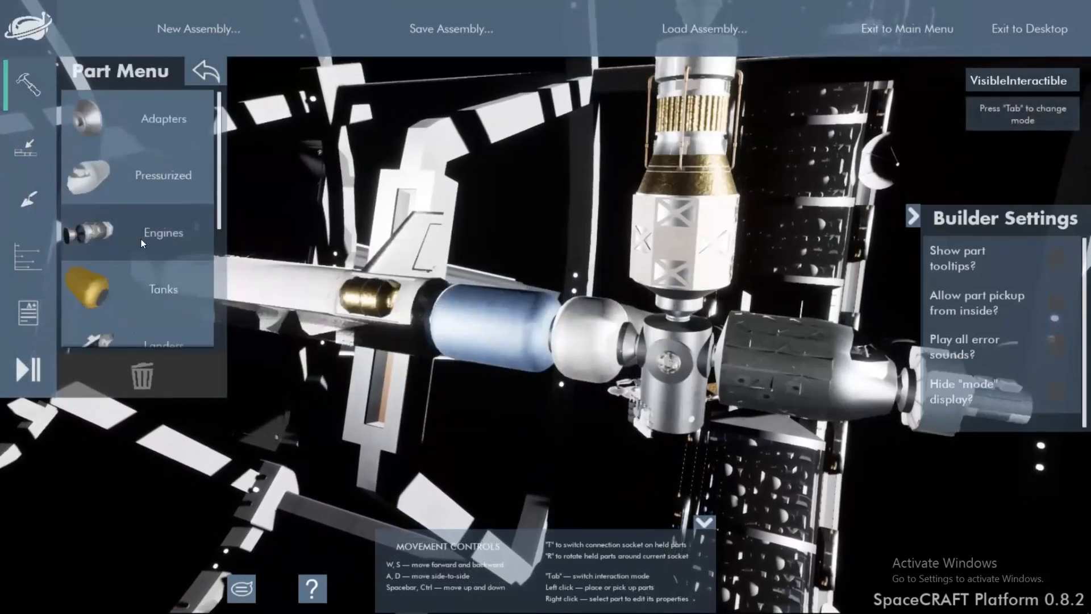
click(138, 179)
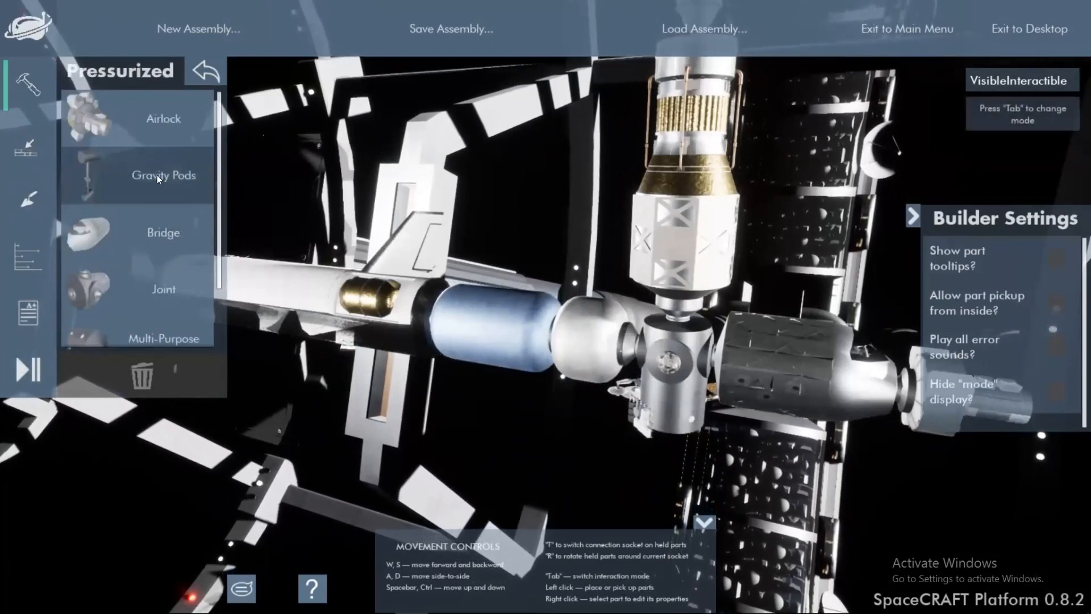
scroll(157, 175, down, 2)
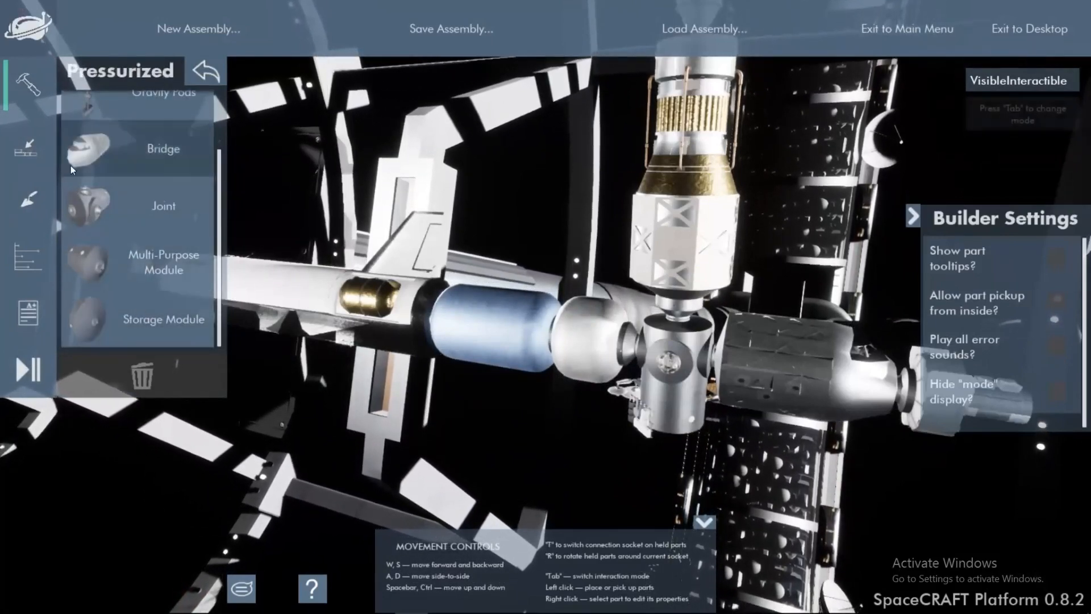
click(28, 196)
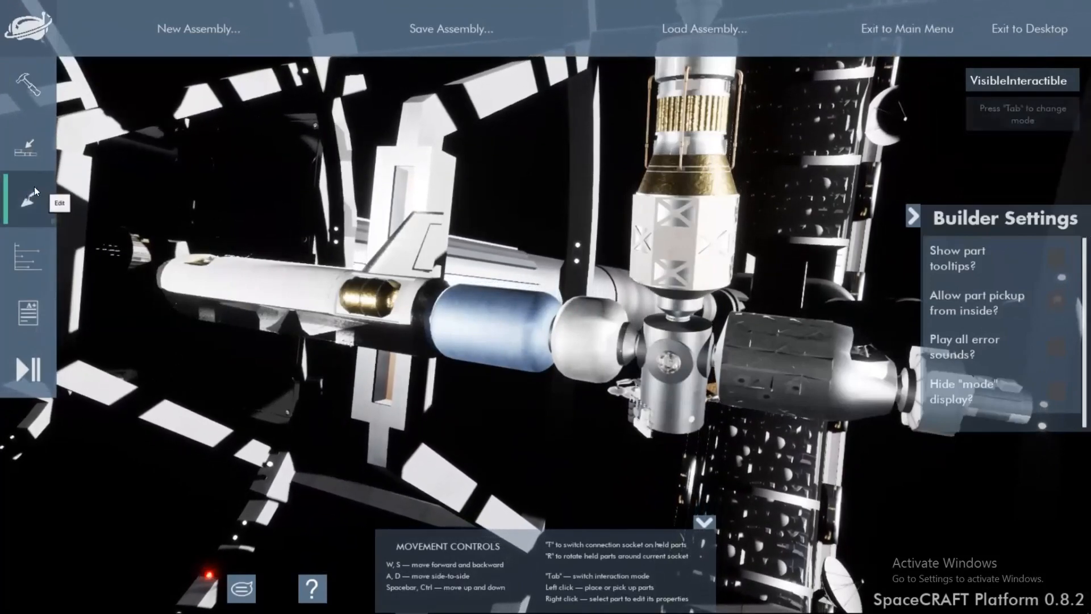
- Review the Surplus Power and Mission Quality entries in the spacecraft scoring
click(17, 295)
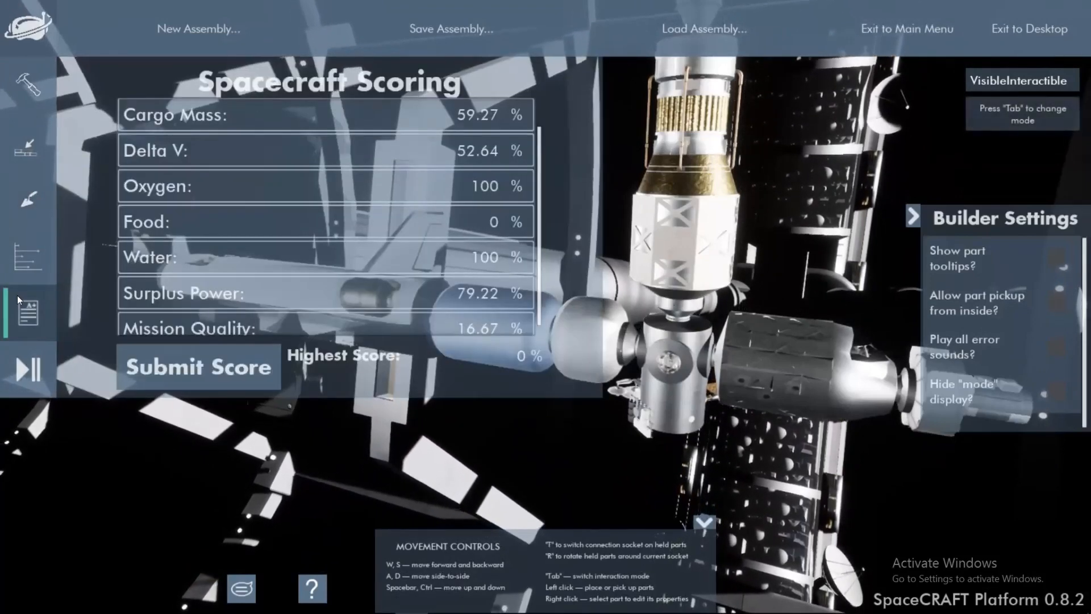
scroll(276, 259, down, 1)
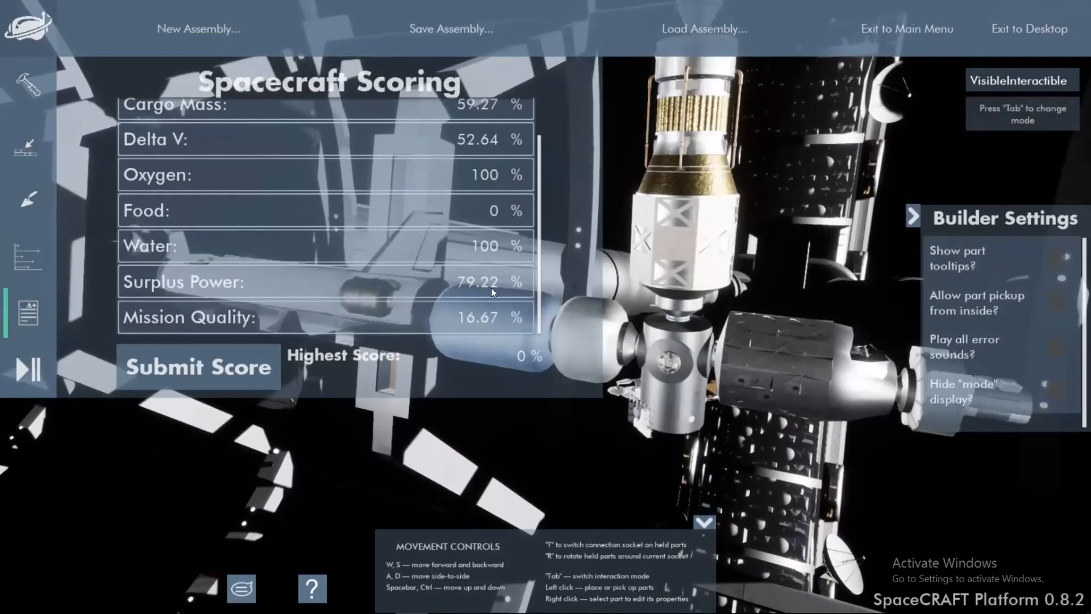
mouse_move(488, 286)
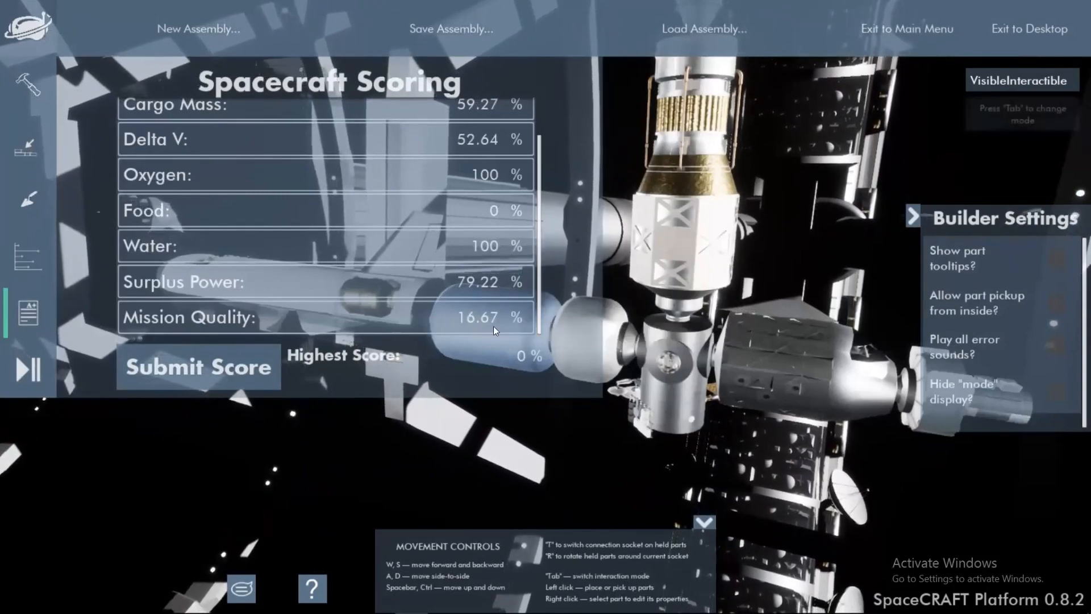
- Detach the science equipment rack from the silver joint module and reattach it to the module's side, comparing the Mission Quality score
key(w)
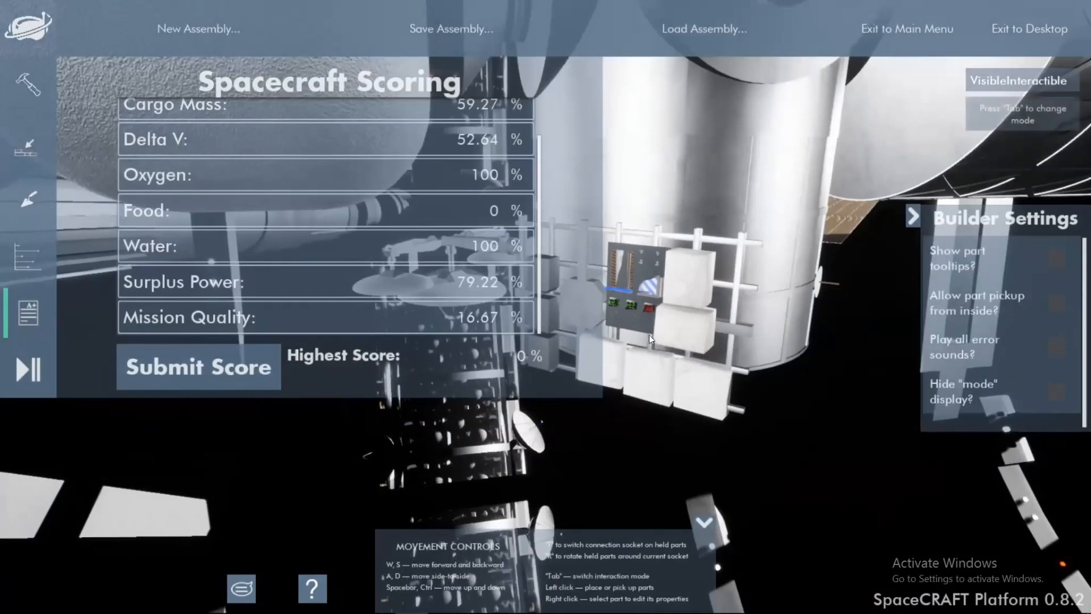
click(673, 302)
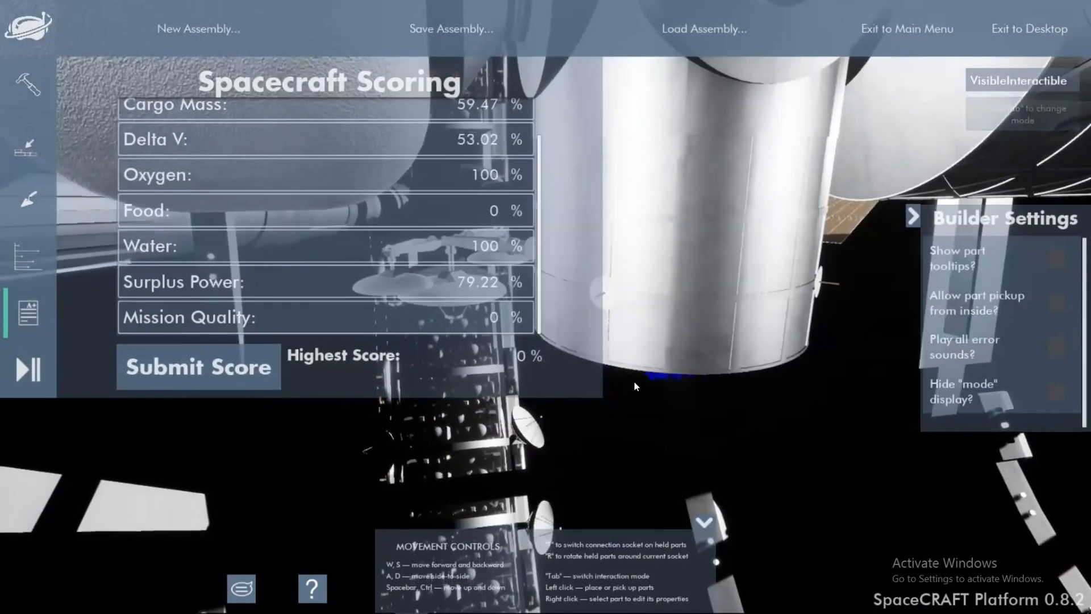
click(618, 299)
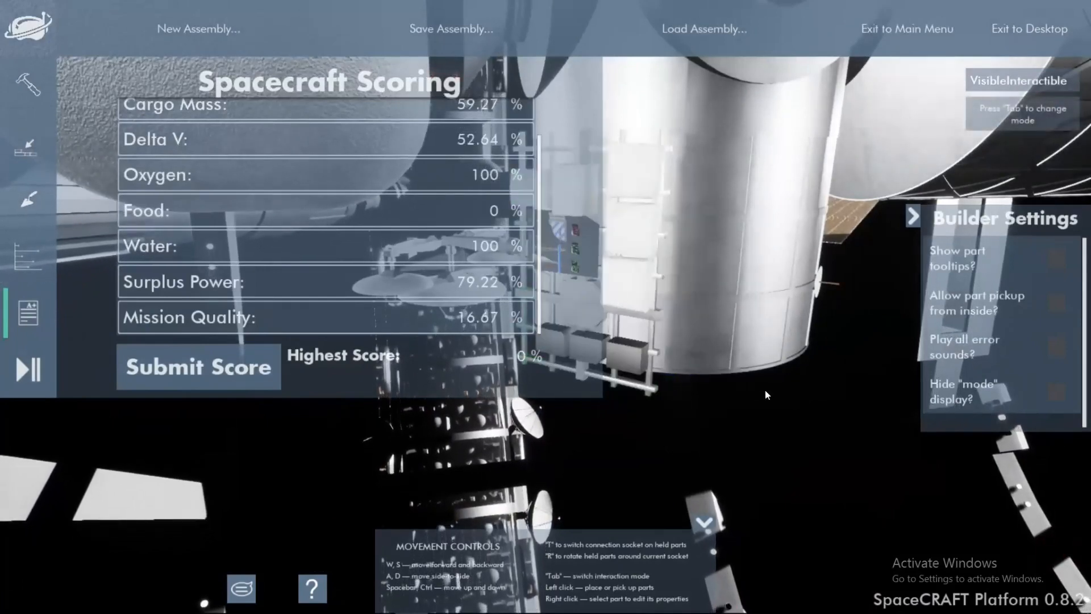
key(s)
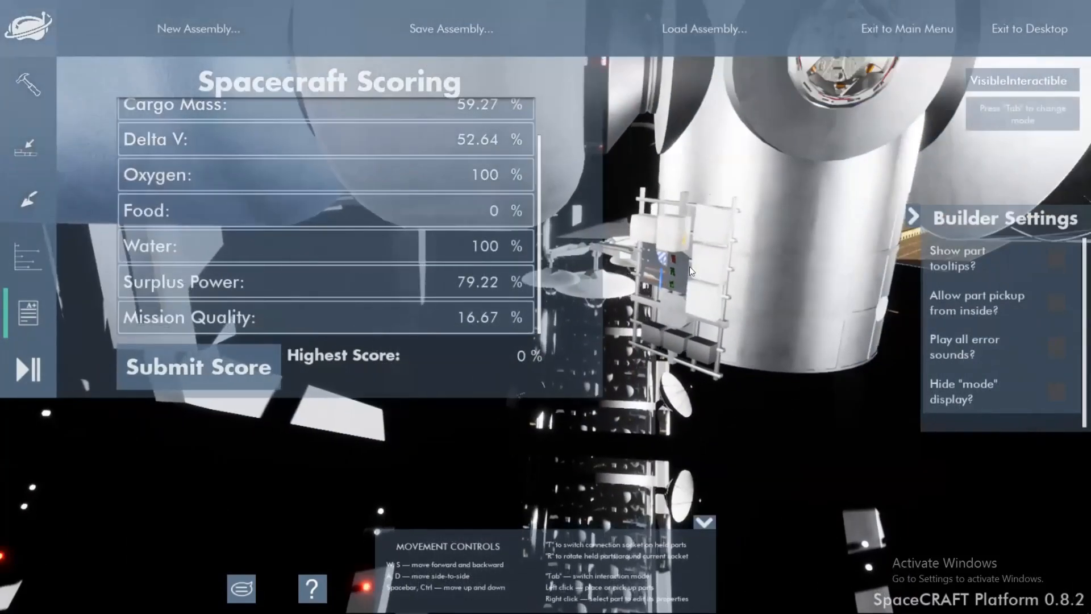
mouse_move(476, 318)
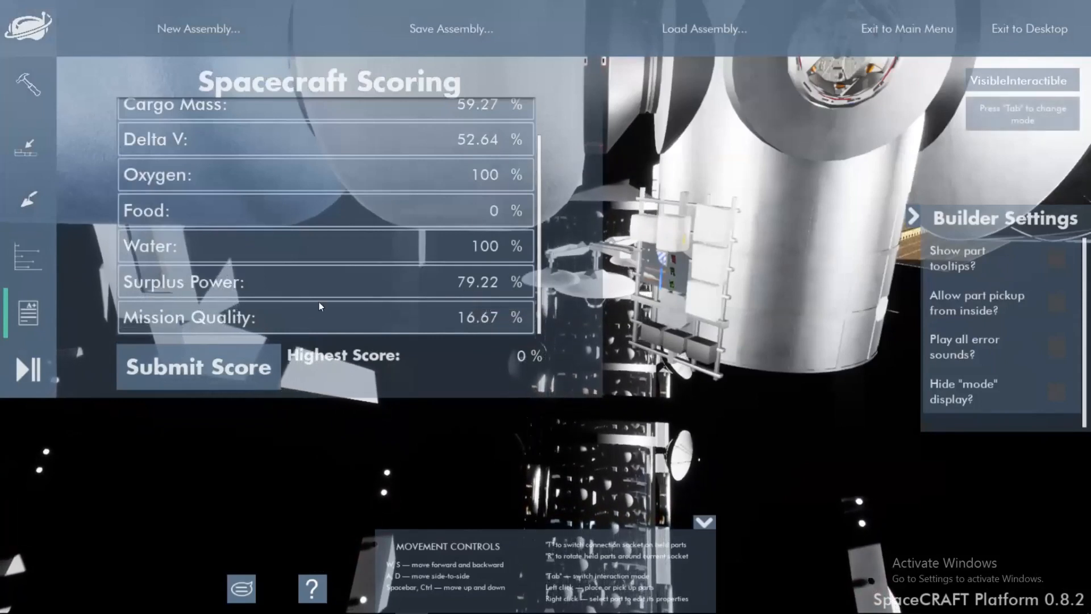
- Submit the spacecraft's score and view the whole assembly
click(252, 362)
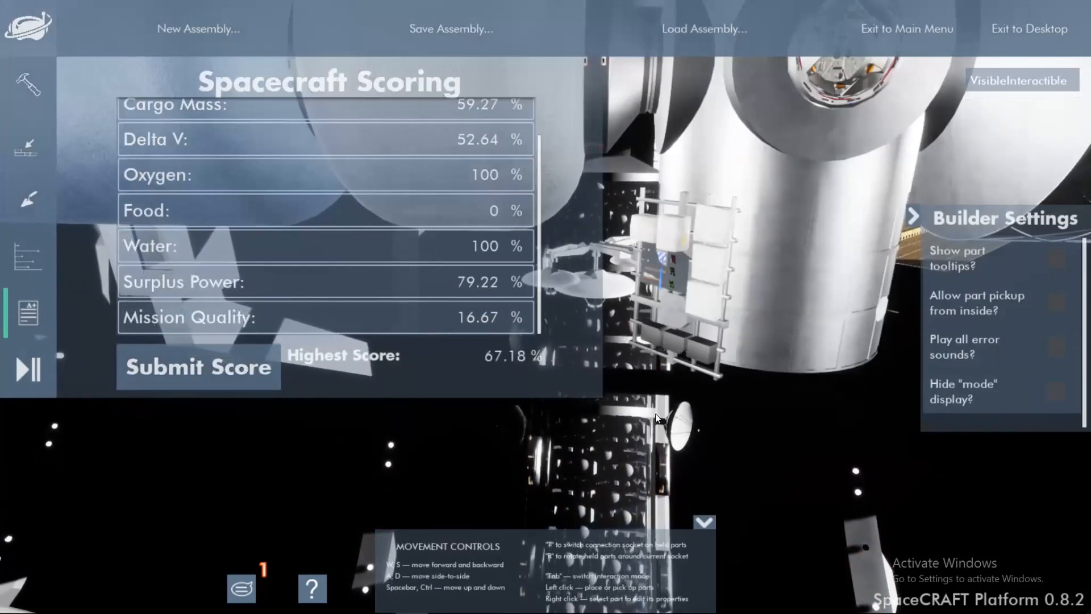
key(s)
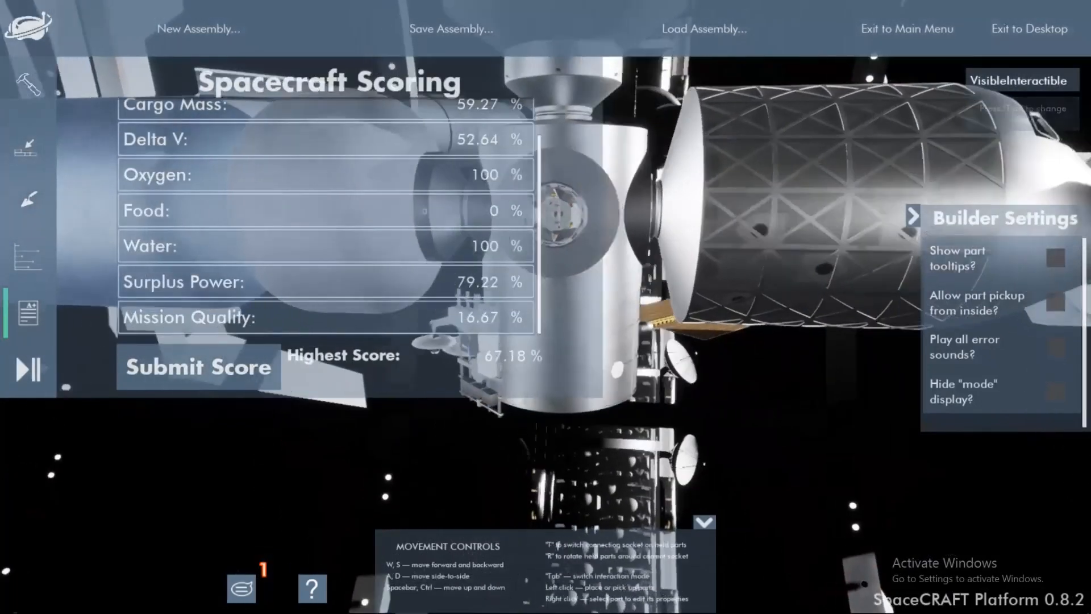
key(s)
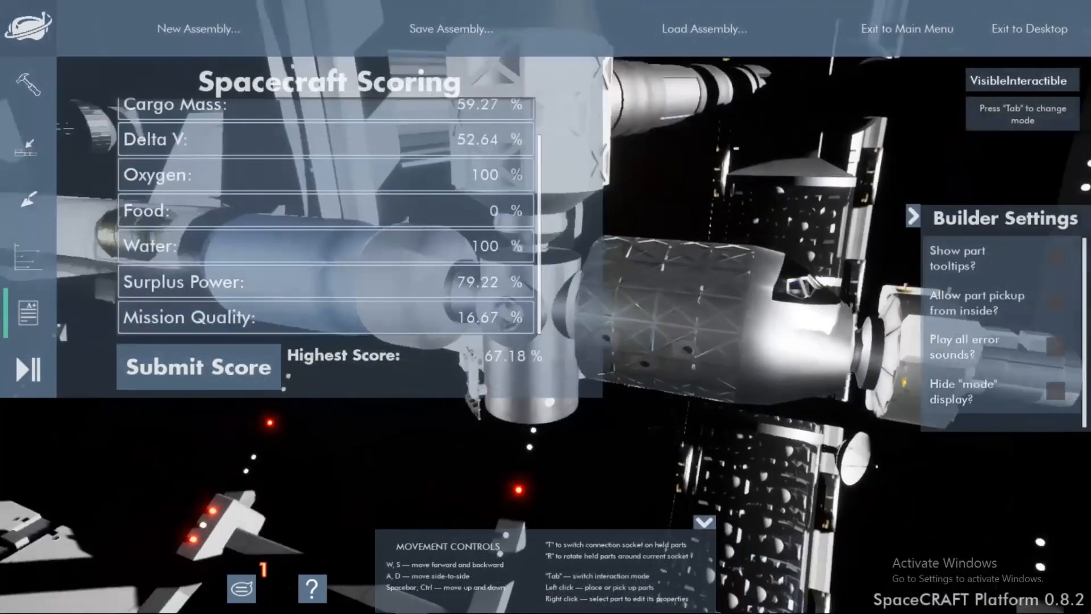
key(s)
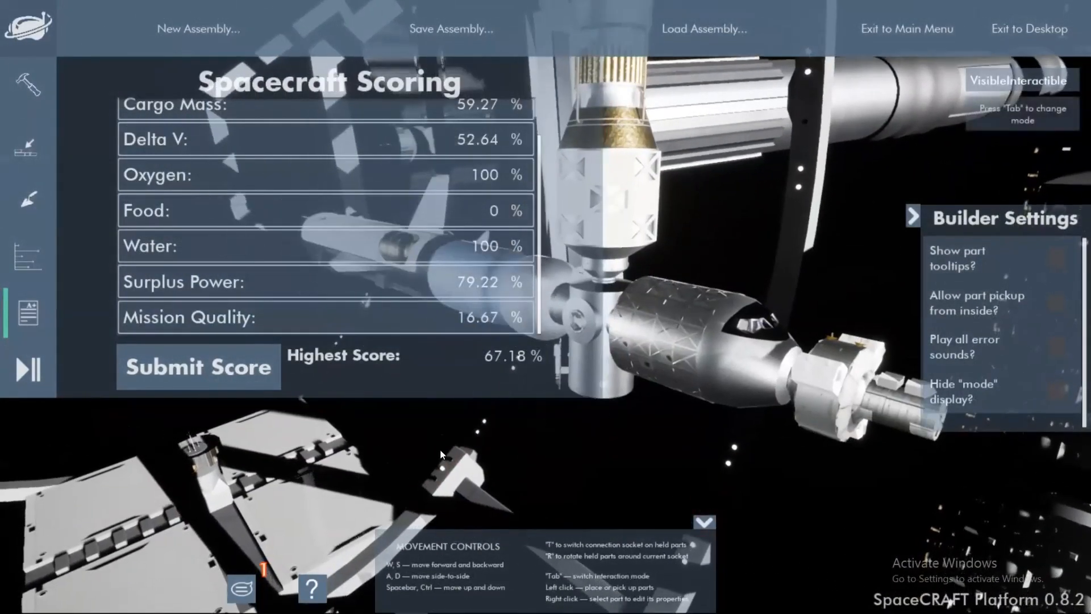
- Close the scoring and read the new builder message in the chat
click(63, 317)
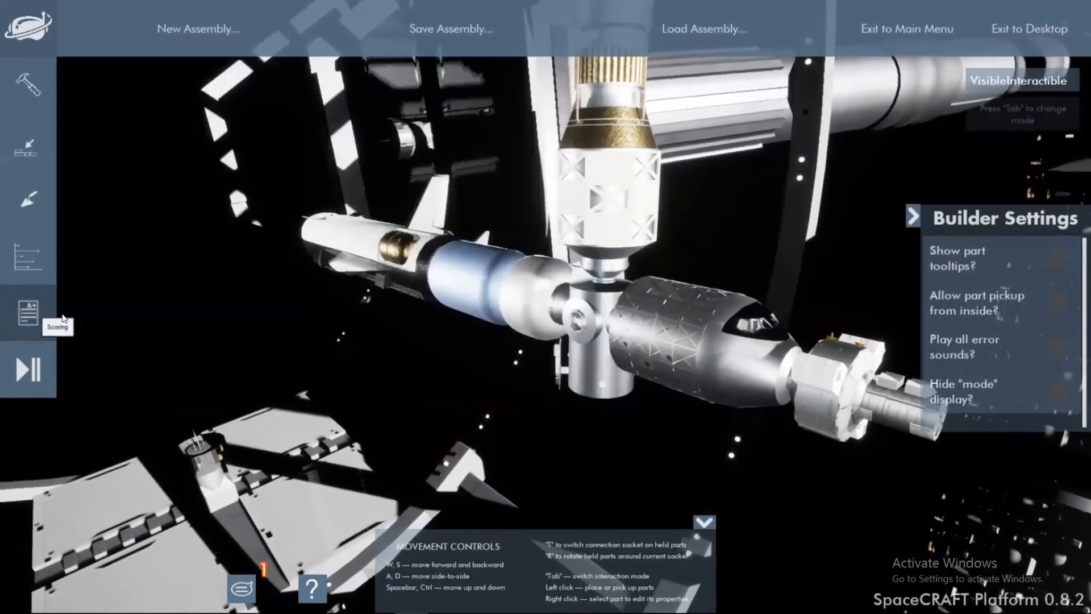
click(242, 588)
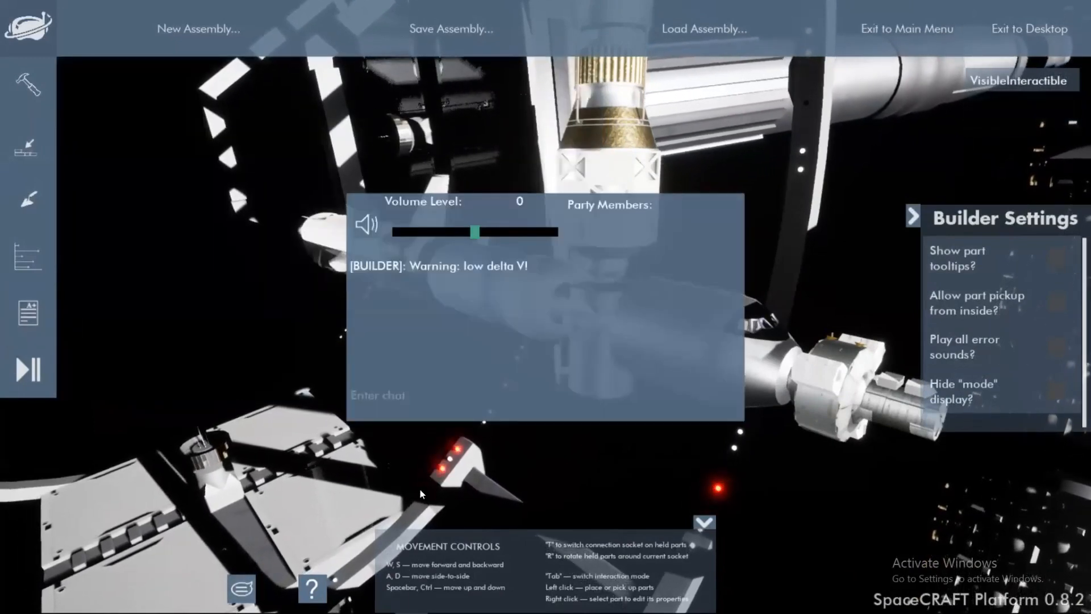
right_drag(421, 493, 574, 459)
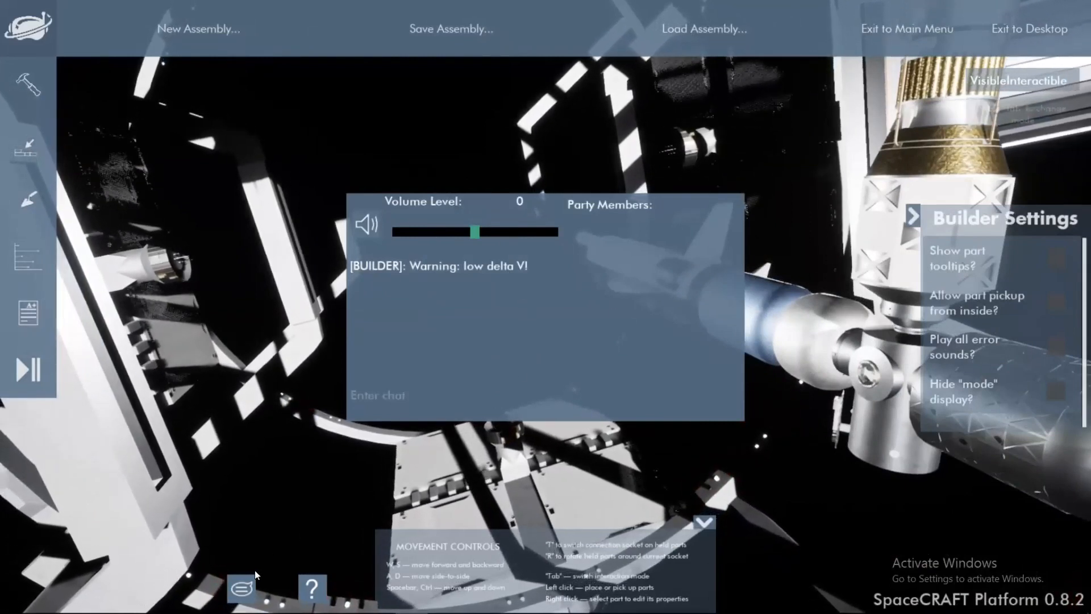
- Close the chat and run the sustainability analysis for oxygen, clean water, food and power on the assembled spacecraft
click(242, 588)
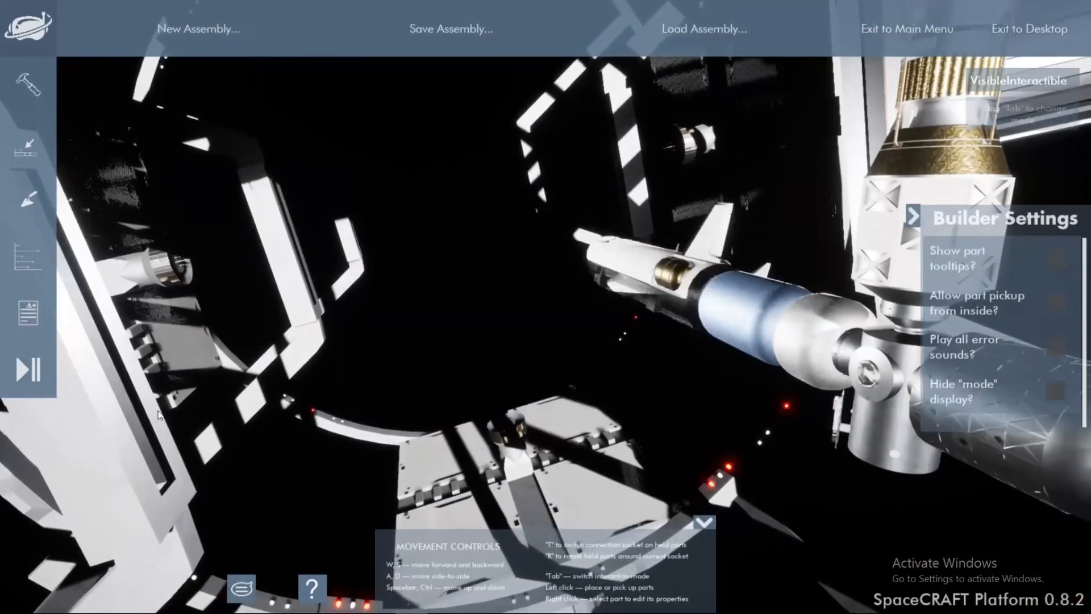
click(29, 358)
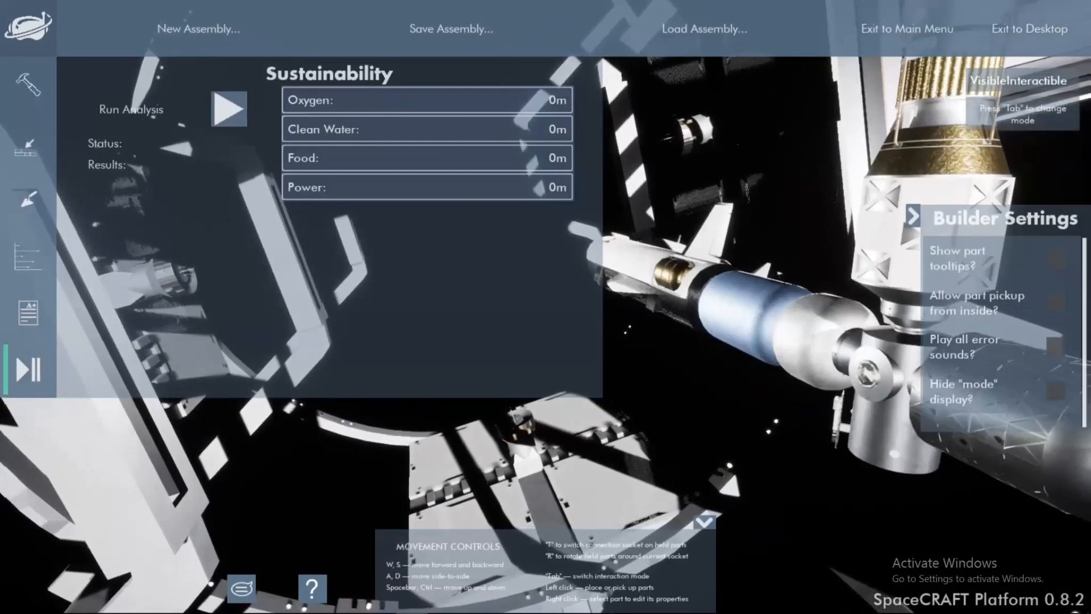
right_drag(366, 134, 203, 168)
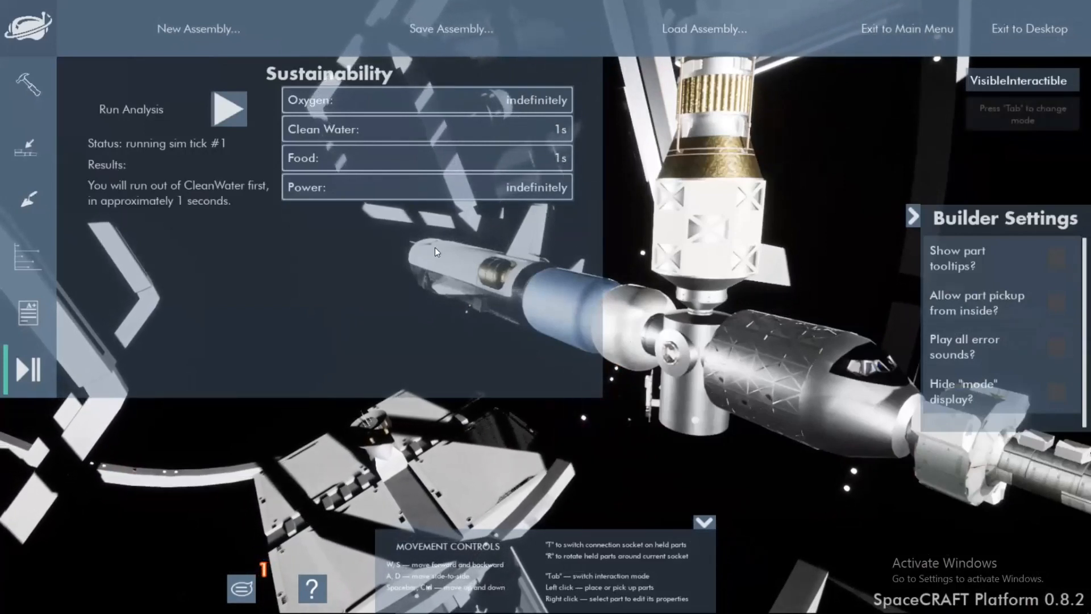
drag(821, 172, 558, 133)
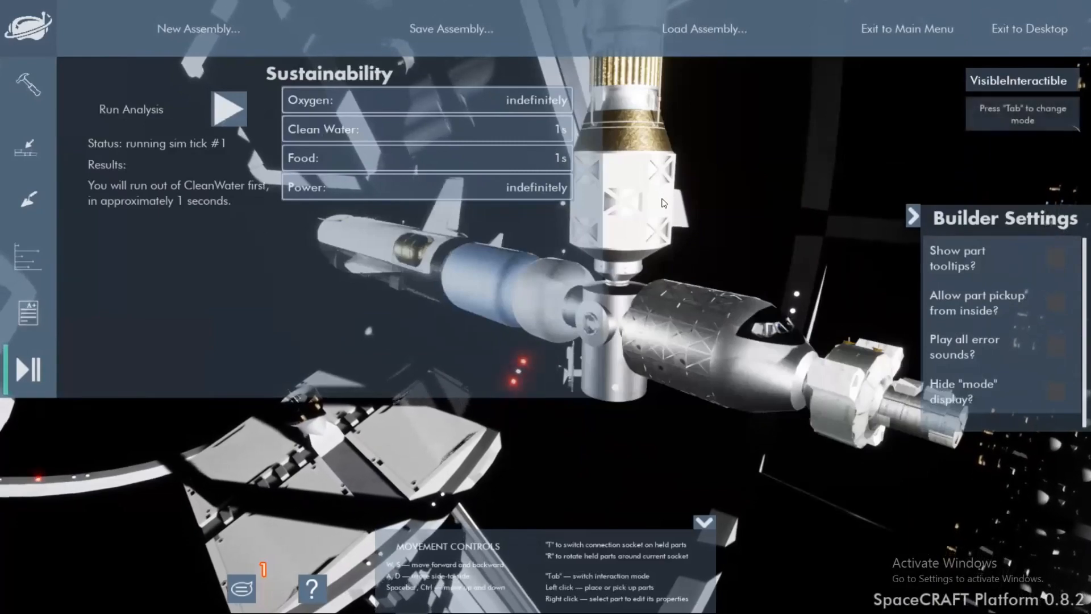
right_drag(660, 196, 796, 233)
key(w)
key(s)
right_drag(756, 170, 744, 182)
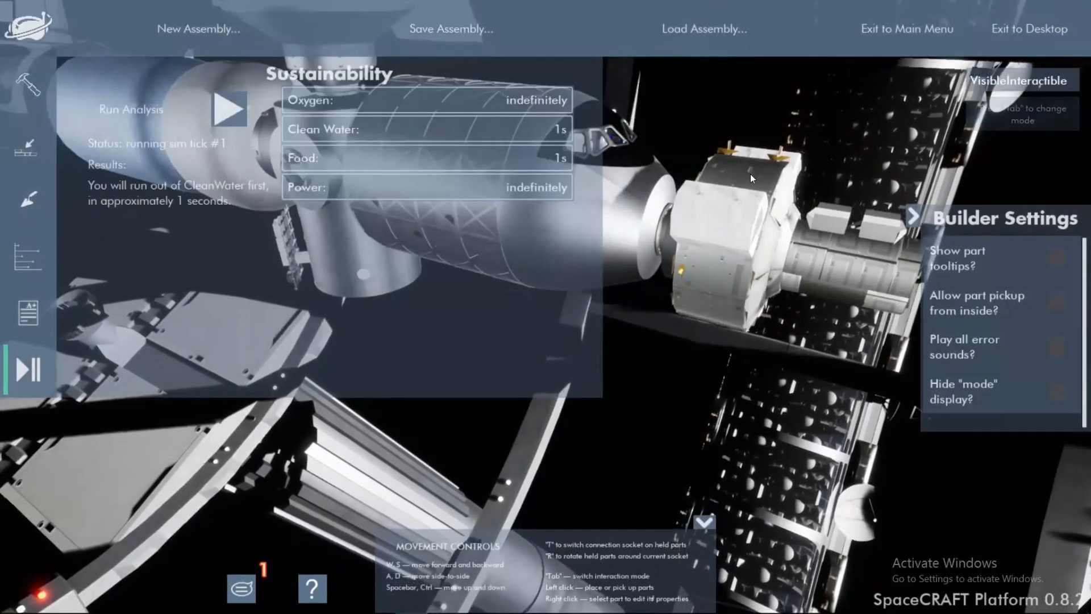
right_drag(742, 175, 638, 140)
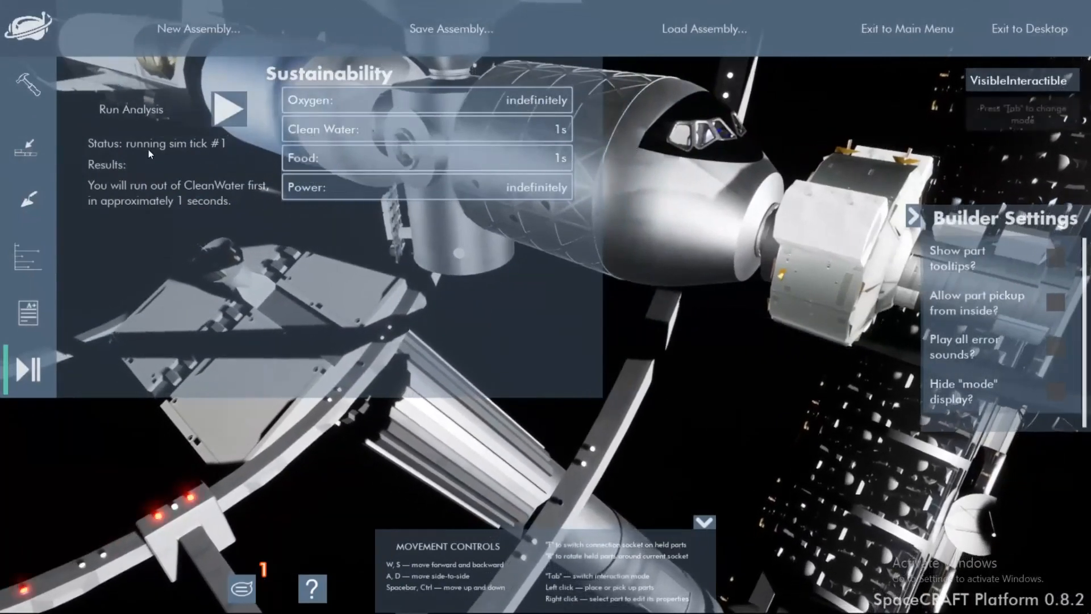
- Return from the Pressurized parts to the main part categories and look through them down to Custom
click(43, 91)
scroll(182, 170, up, 3)
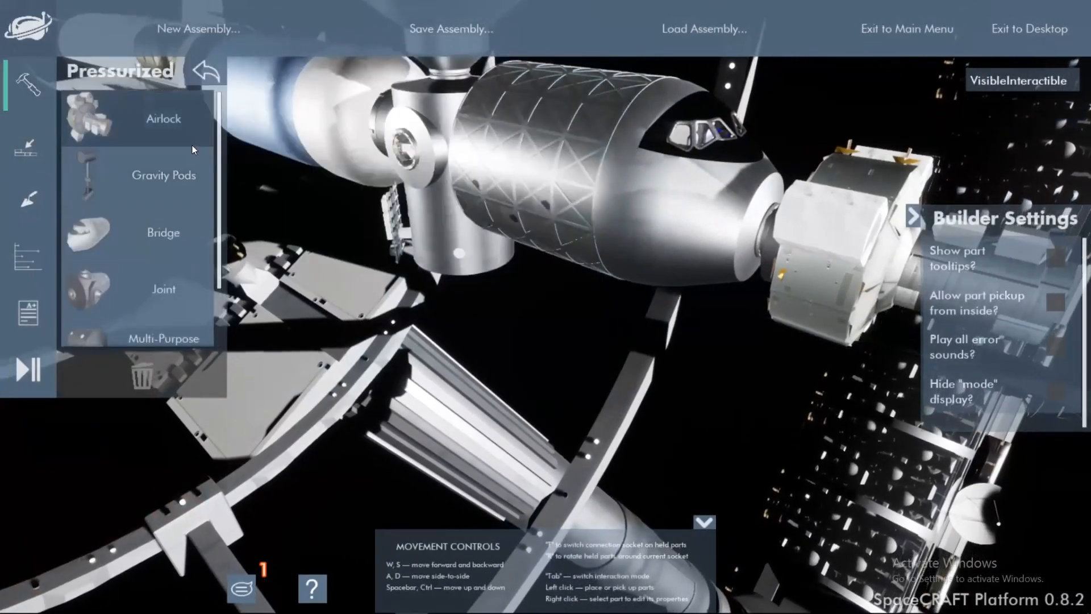
click(199, 77)
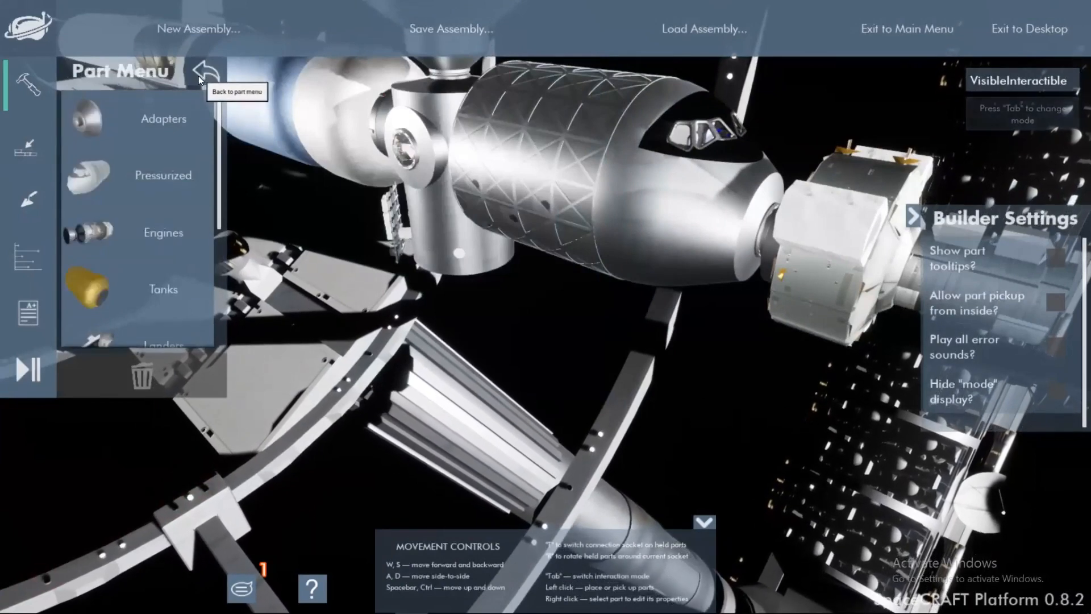
scroll(162, 226, down, 3)
scroll(148, 227, down, 2)
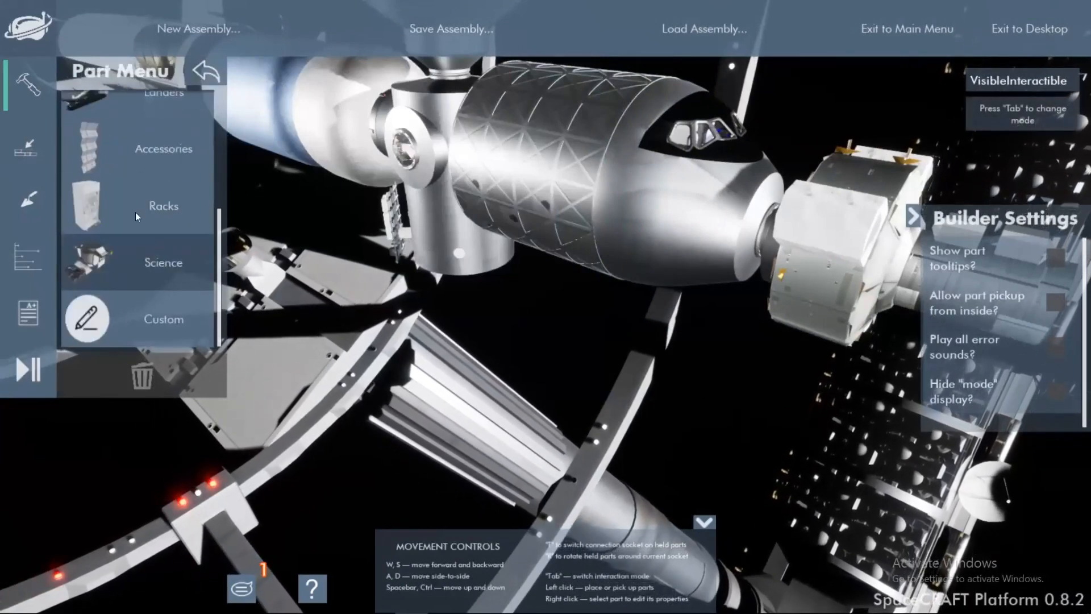
- Show the list of assembled parts and look through it from the Bridge to the Airlock
click(29, 146)
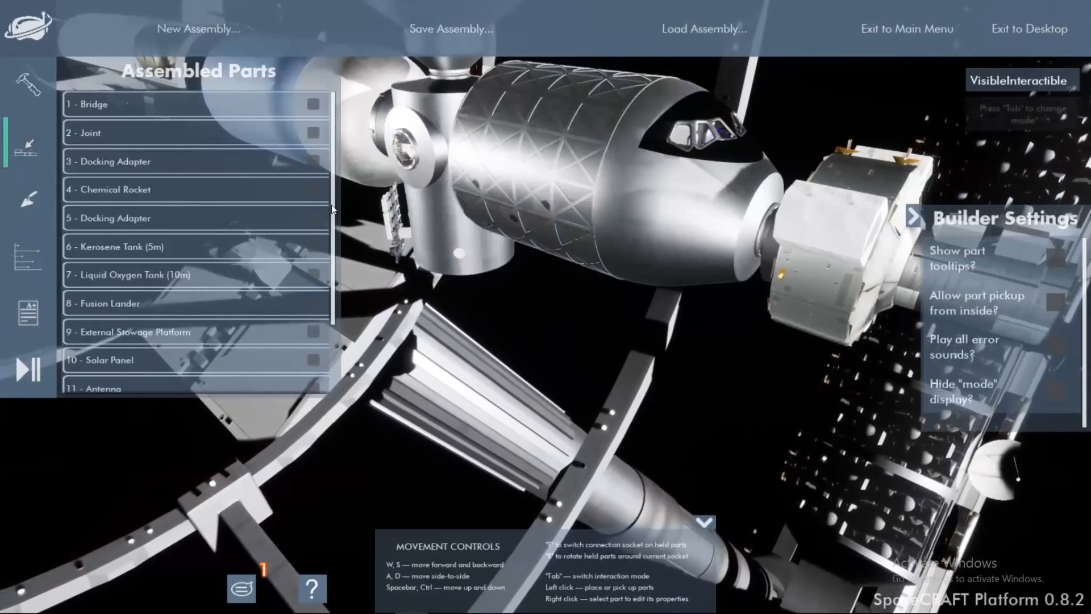
right_drag(375, 148, 524, 327)
key(a)
key(s)
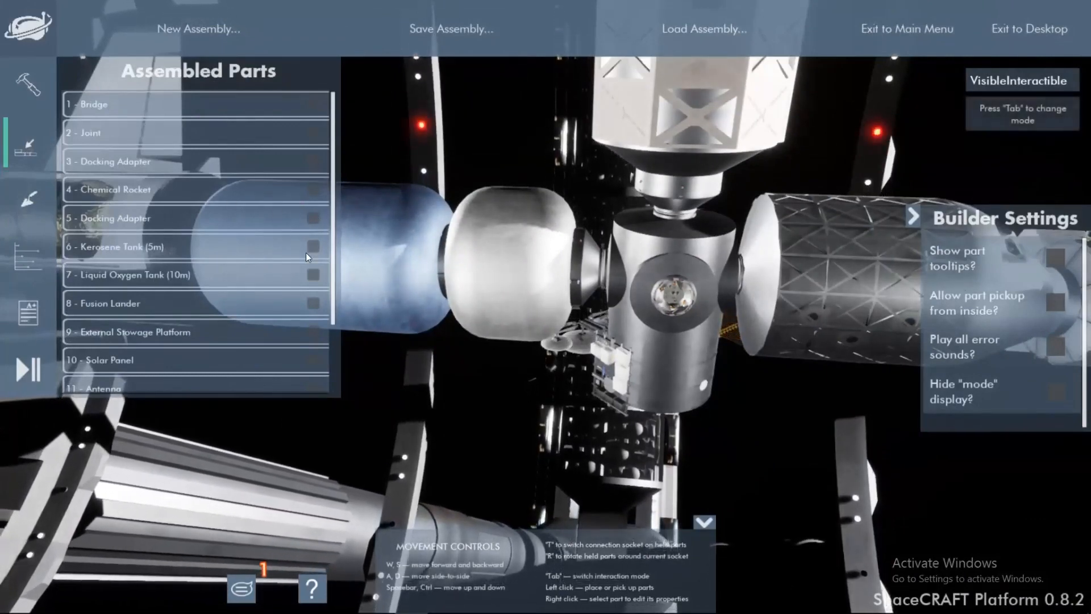
scroll(306, 252, down, 3)
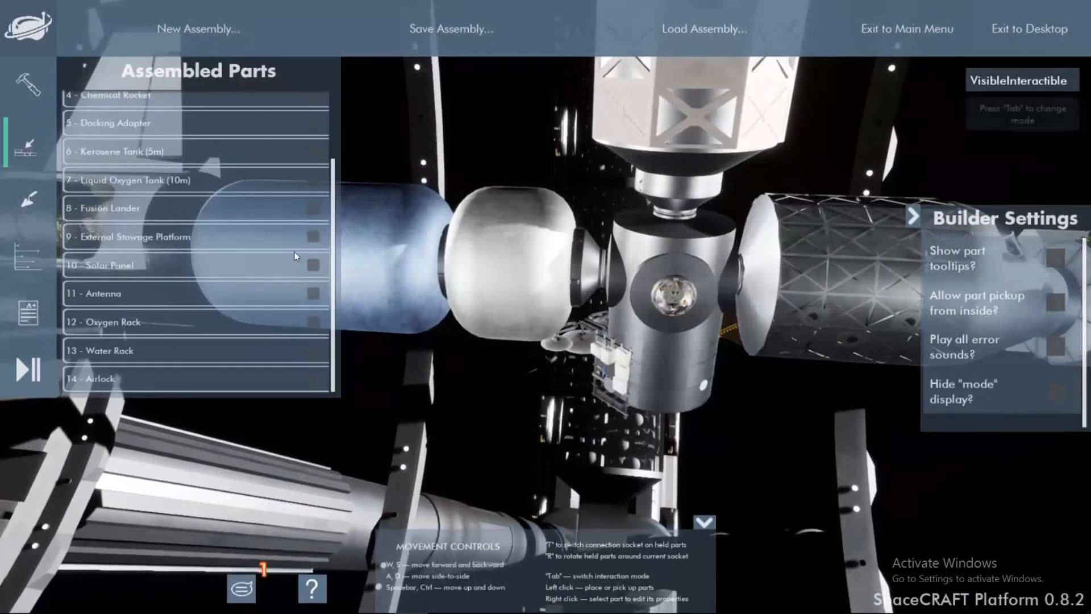
scroll(267, 216, up, 3)
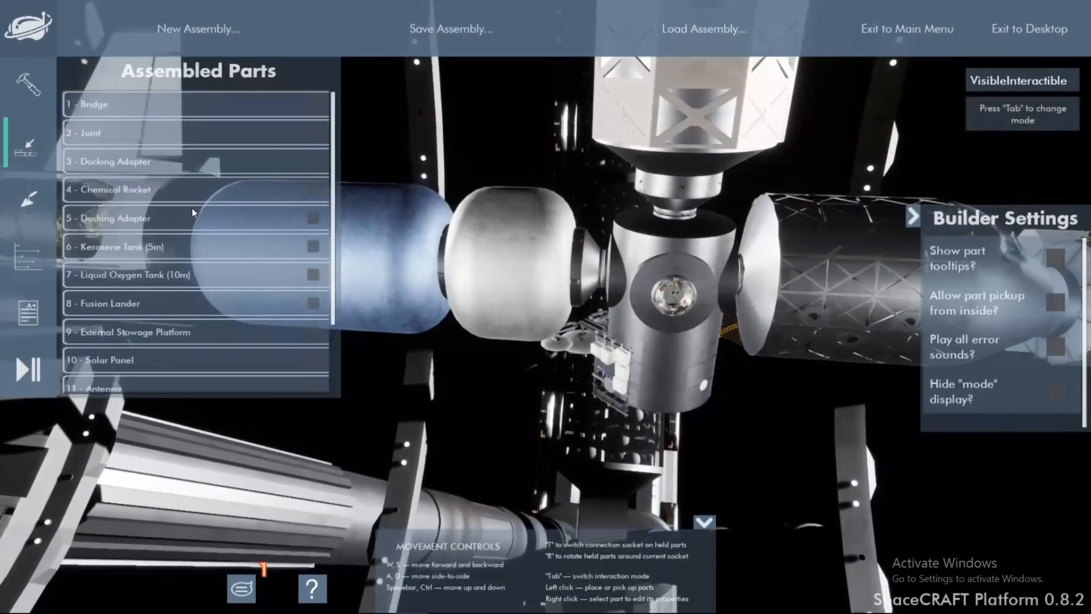
- Select the Kerosene Tank, Liquid Oxygen Tank, Chemical Rocket and both Docking Adapters, view their shared editable properties, and clear the selection
click(313, 245)
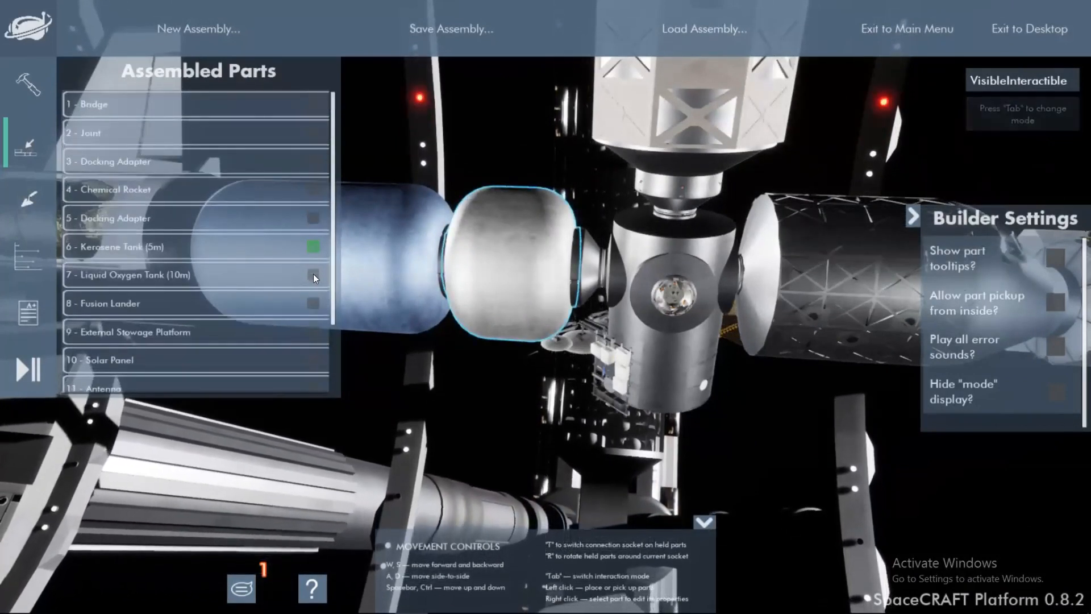
click(312, 274)
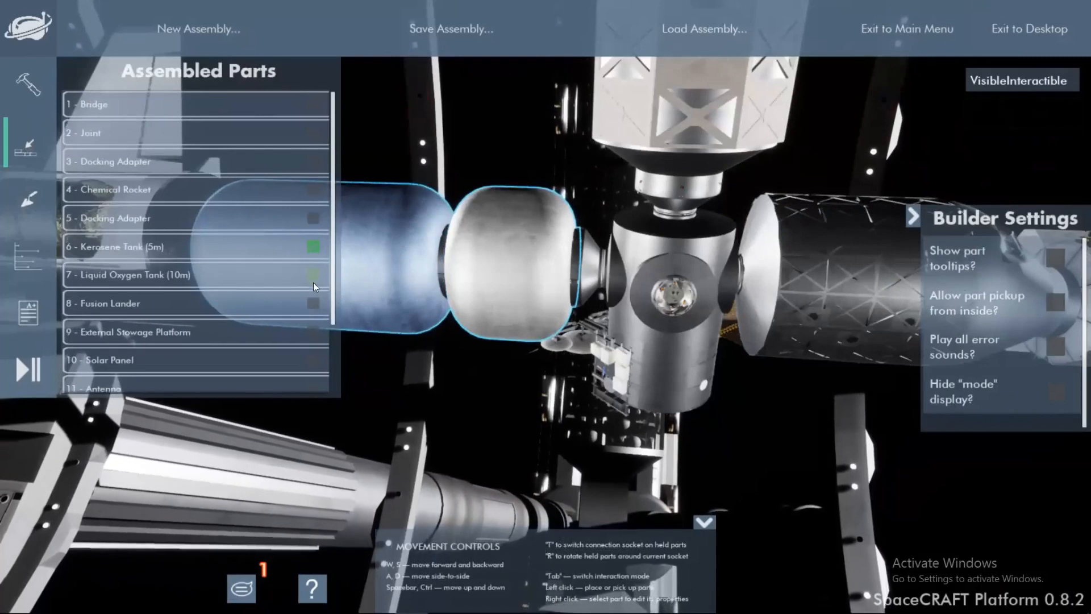
click(313, 218)
click(312, 163)
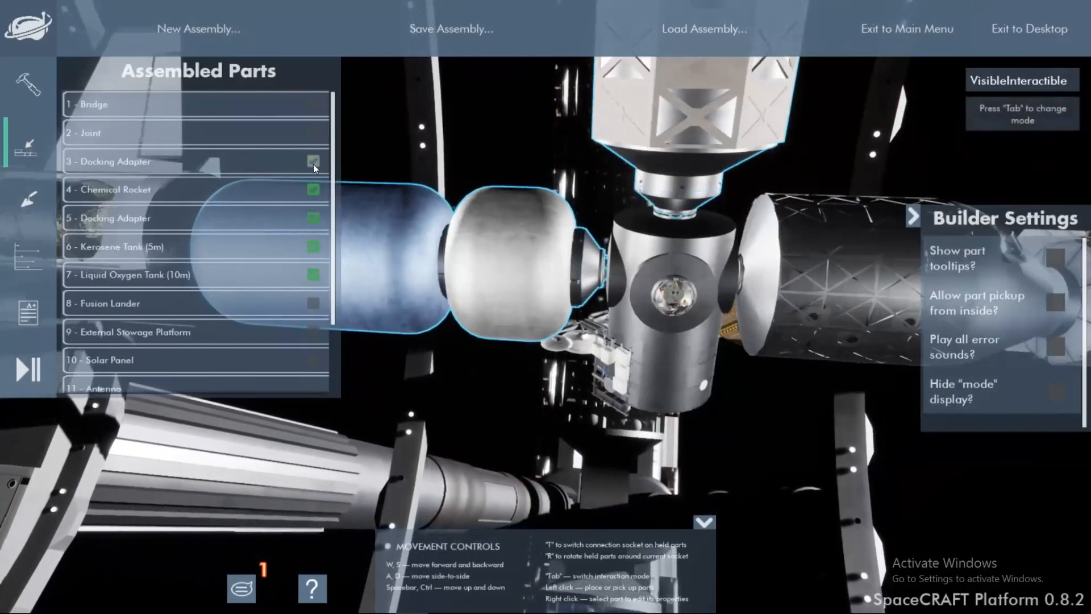
click(31, 191)
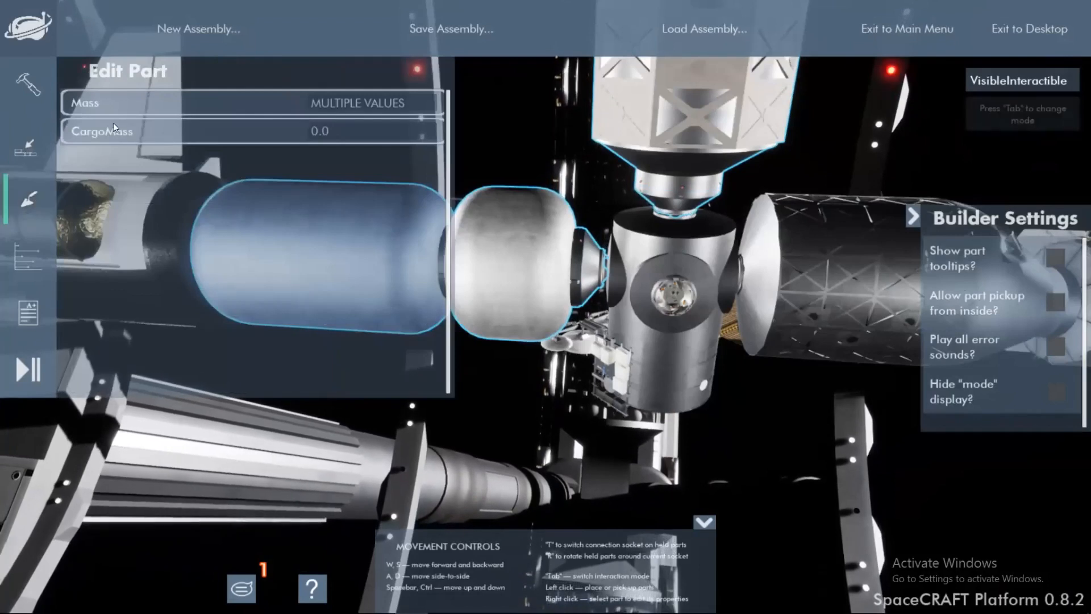
click(312, 118)
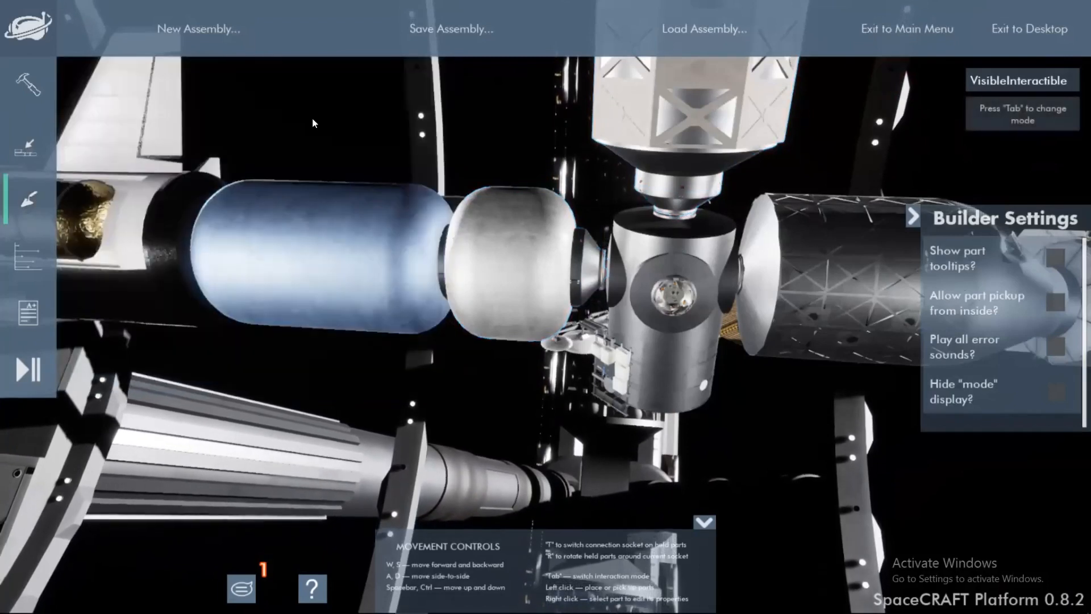
- Select both Docking Adapters, the Chemical Rocket and the Joint among the assembled parts and view their shared editable properties
click(26, 189)
click(26, 147)
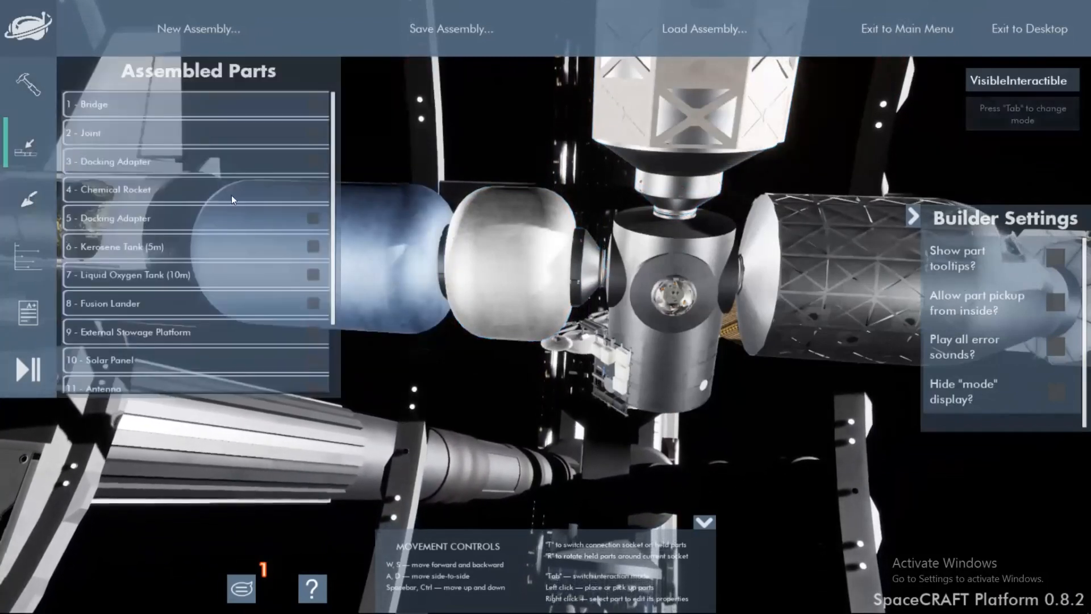
click(315, 218)
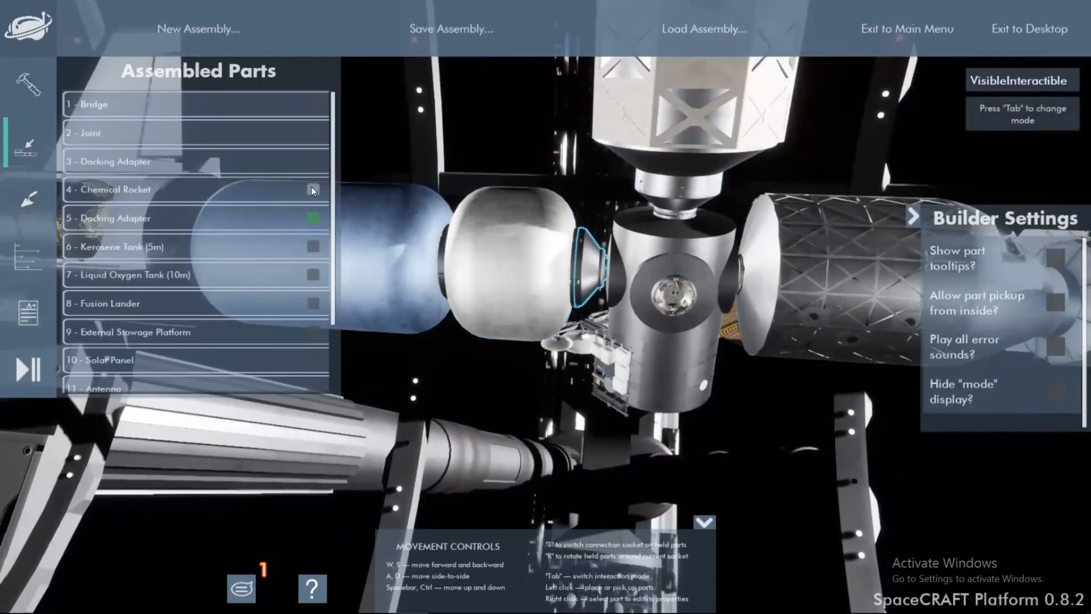
click(312, 188)
click(313, 160)
click(312, 134)
click(12, 185)
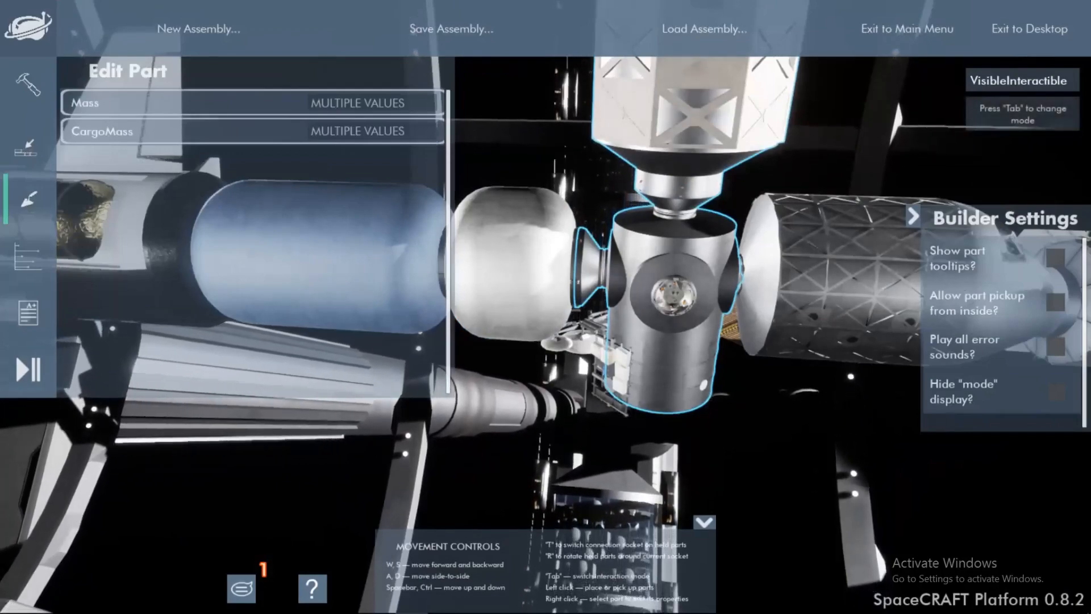
- Clear the part selection, view the whole spacecraft, and review its scoring
right_drag(495, 184, 813, 125)
key(s)
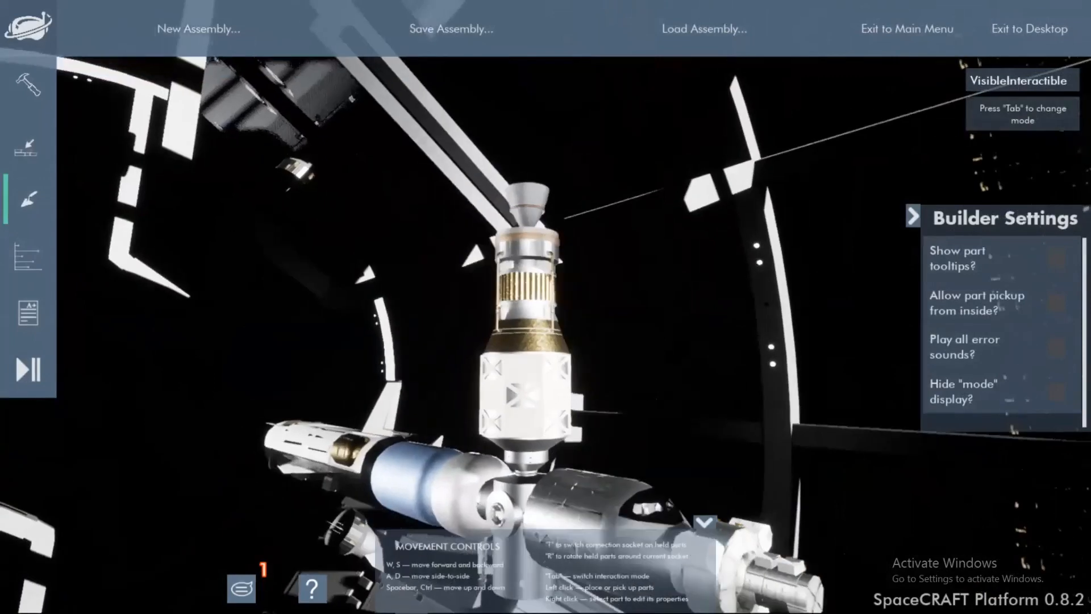
right_drag(403, 197, 402, 279)
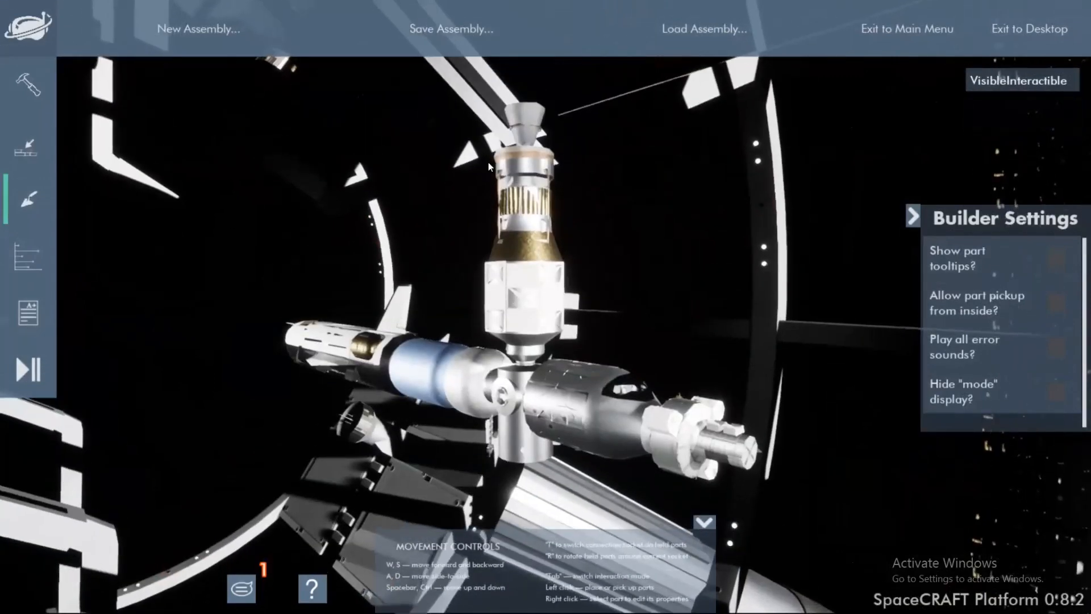
click(36, 309)
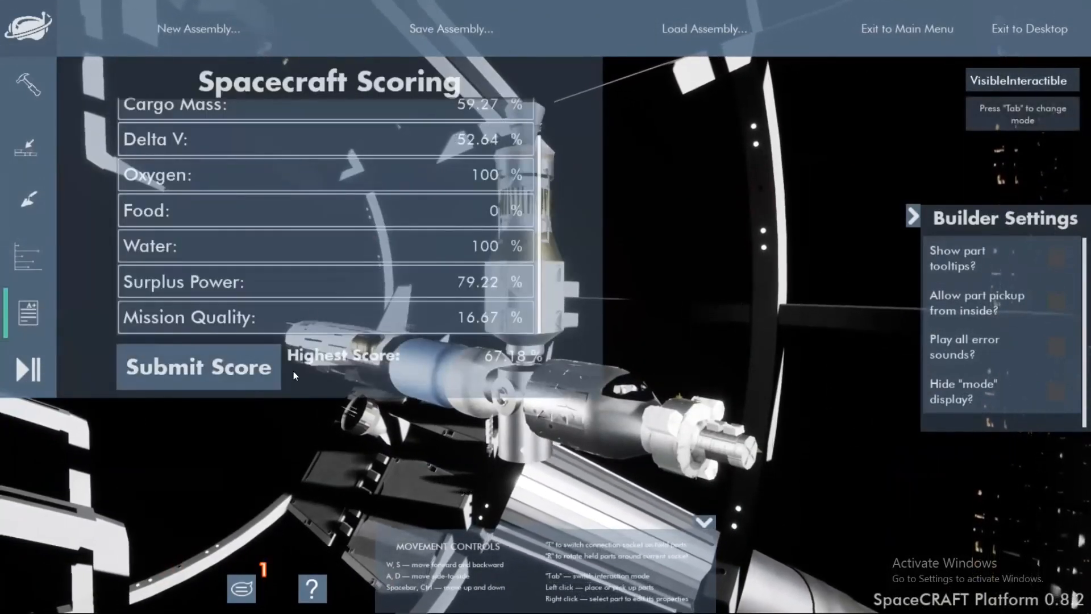
click(46, 321)
- Read the builder's sustainability score message in the chat and bring the spacecraft scoring back up
click(245, 591)
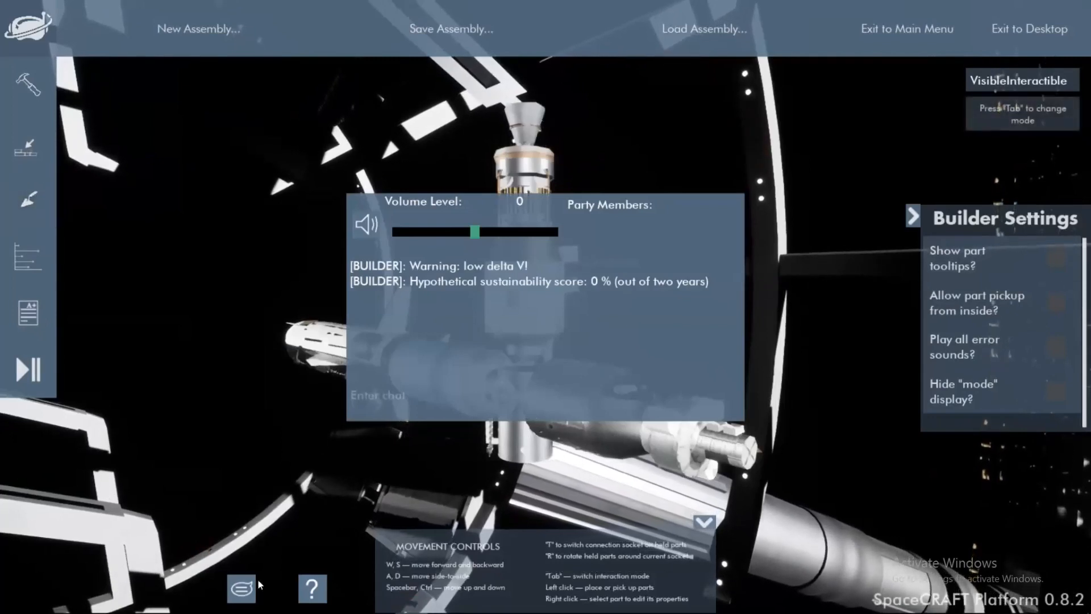
click(242, 589)
click(46, 322)
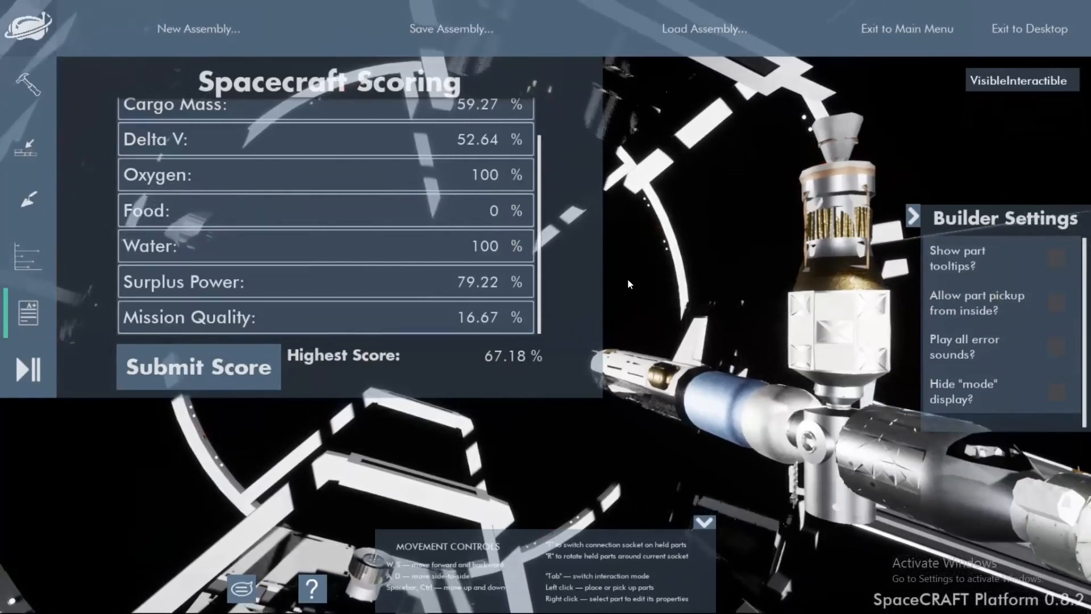
mouse_move(632, 278)
right_down()
mouse_move(716, 264)
mouse_move(745, 275)
mouse_move(705, 239)
mouse_move(707, 301)
mouse_move(770, 302)
mouse_move(633, 276)
right_up()
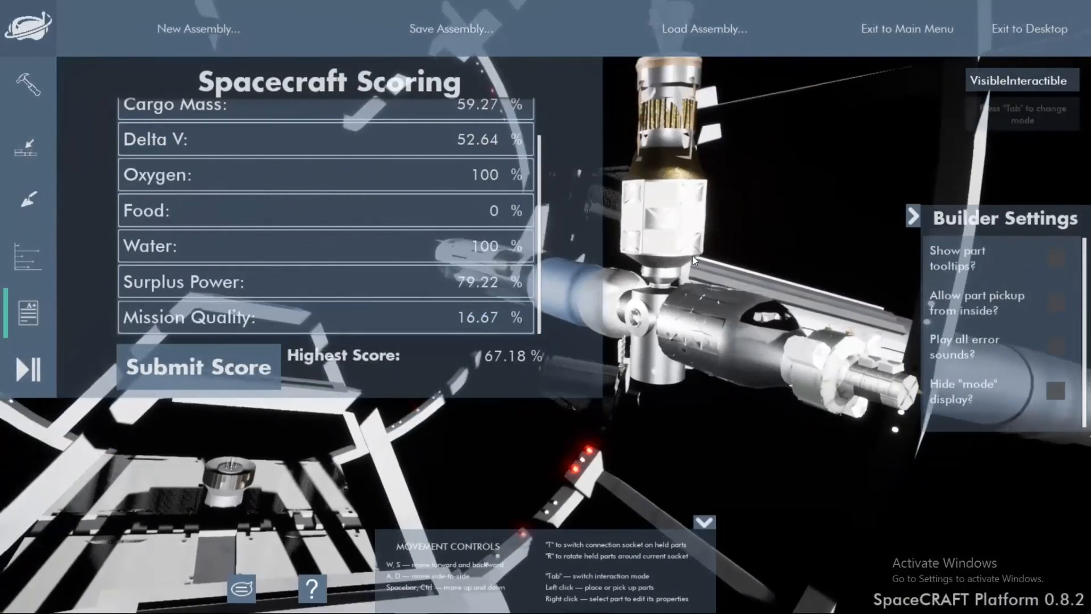
right_drag(732, 249, 760, 255)
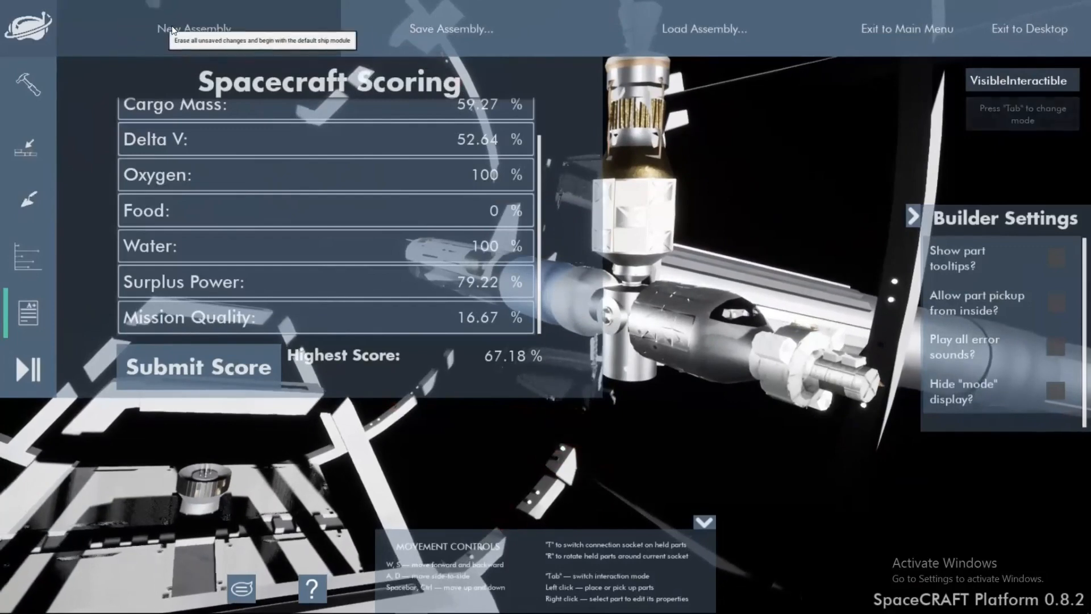
- Review the Create New and Make a Copy options for a new assembly, and close them without choosing one
click(206, 27)
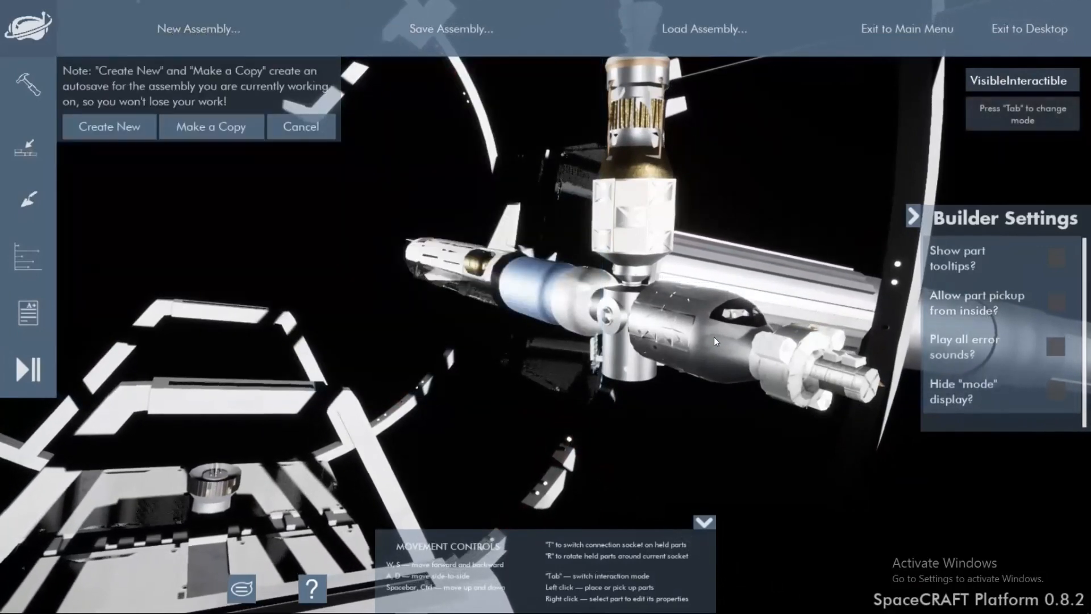
right_drag(671, 162, 692, 172)
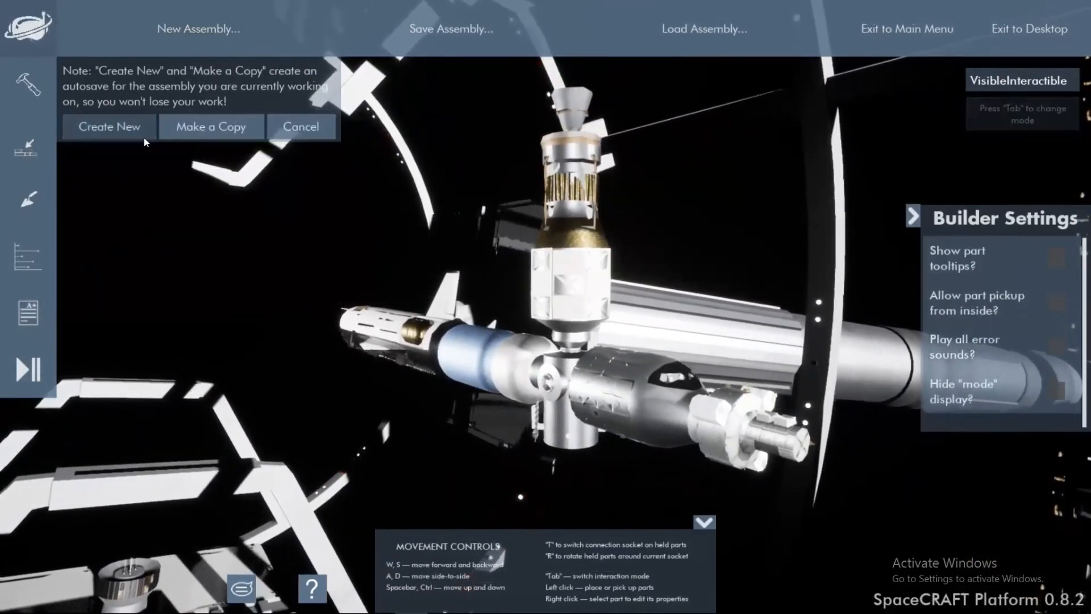
key(w)
right_drag(256, 211, 392, 335)
right_drag(665, 315, 623, 309)
key(w)
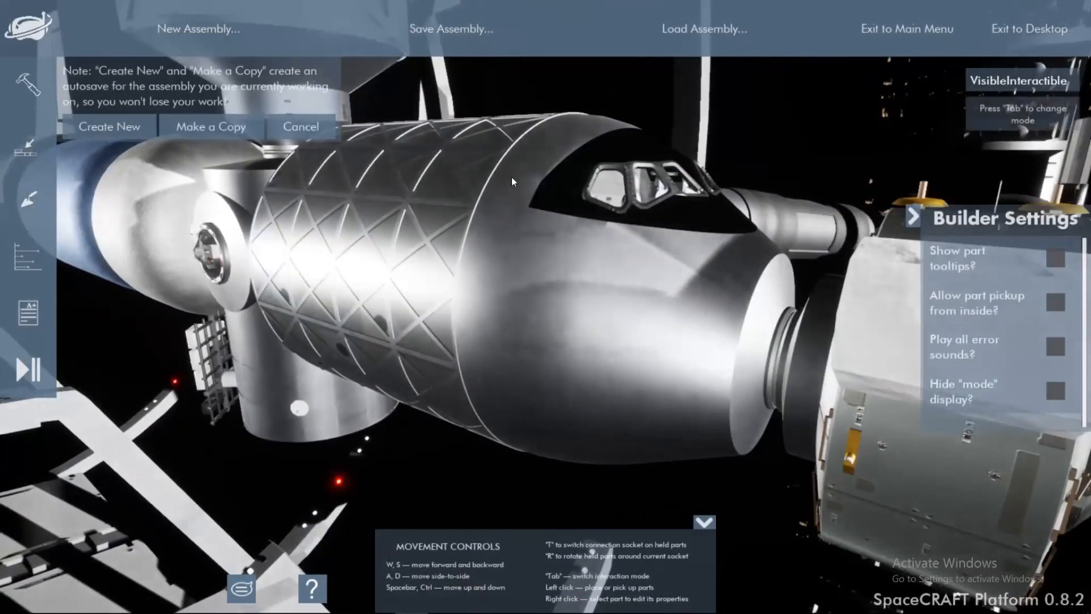
key(s)
right_drag(671, 142, 696, 185)
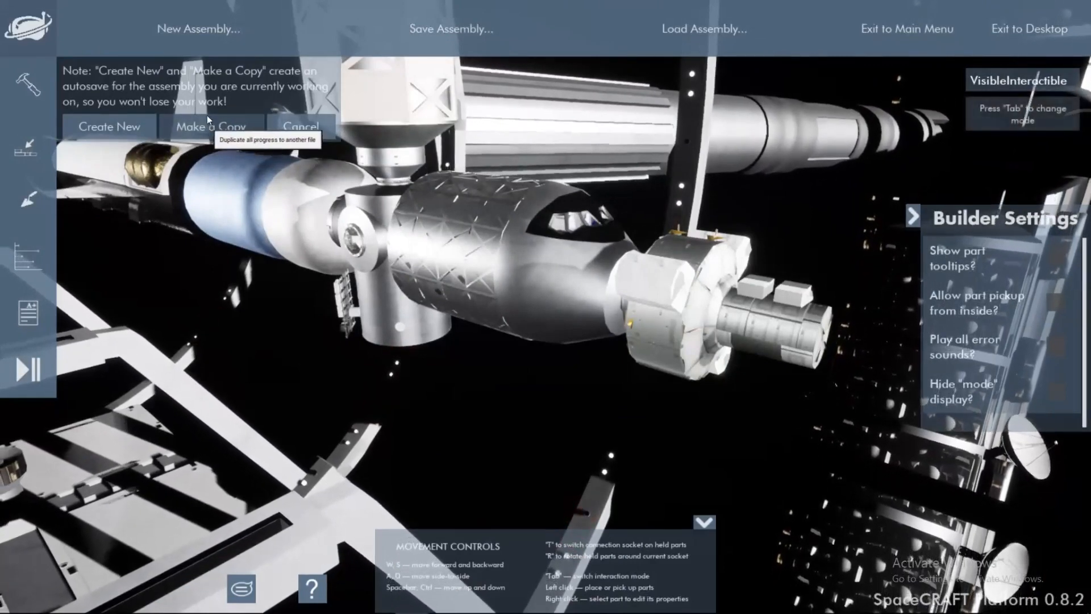
click(217, 32)
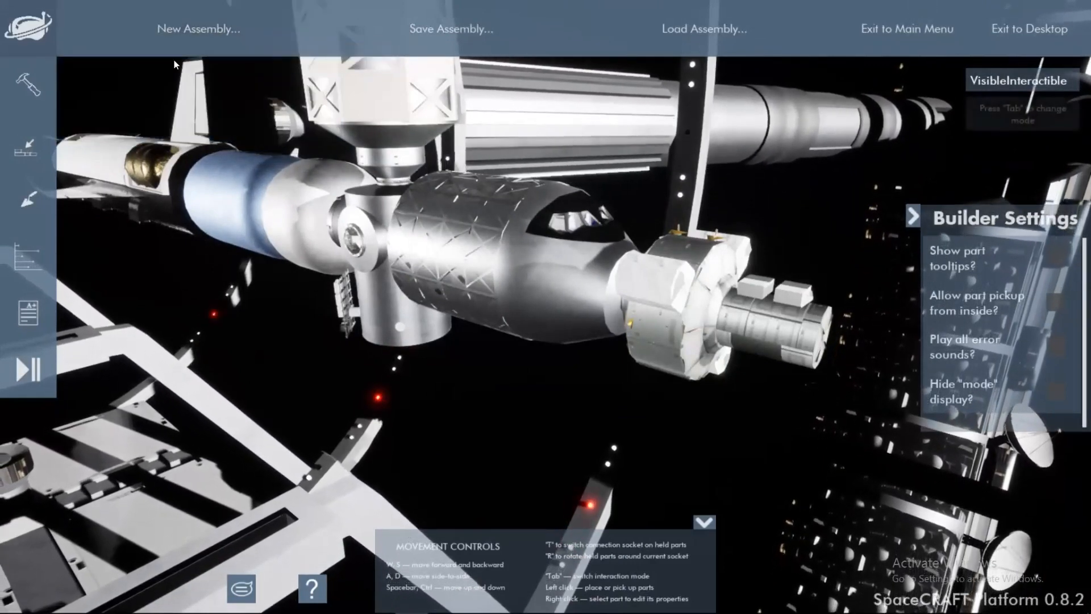
- Rename the assembly as the builder's first name followed by "Ship Amazing", leave the description empty, and save it to the team
click(351, 73)
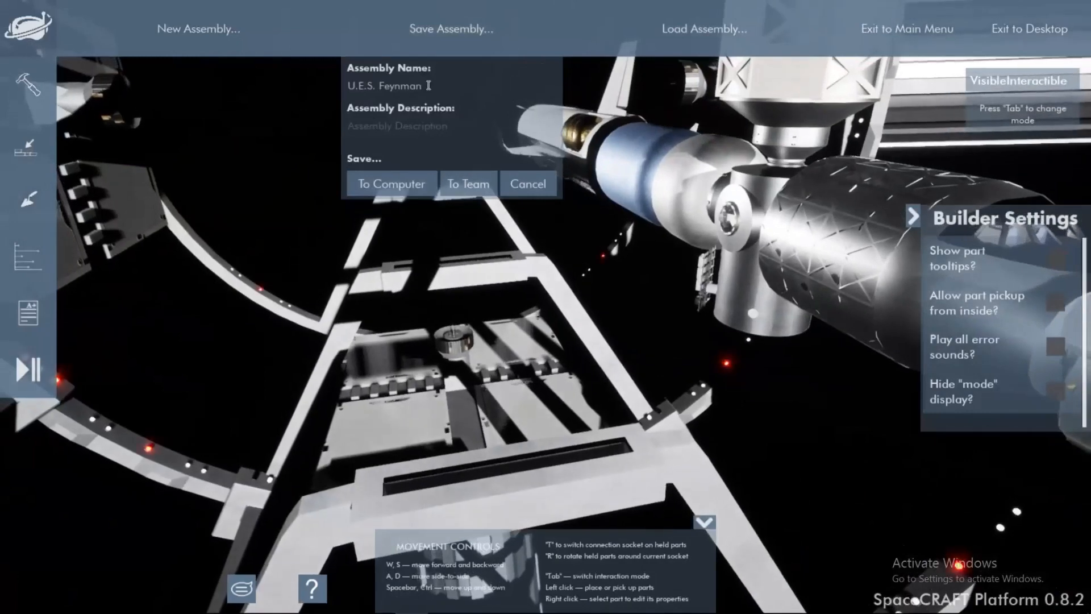
click(429, 86)
drag(358, 85, 554, 148)
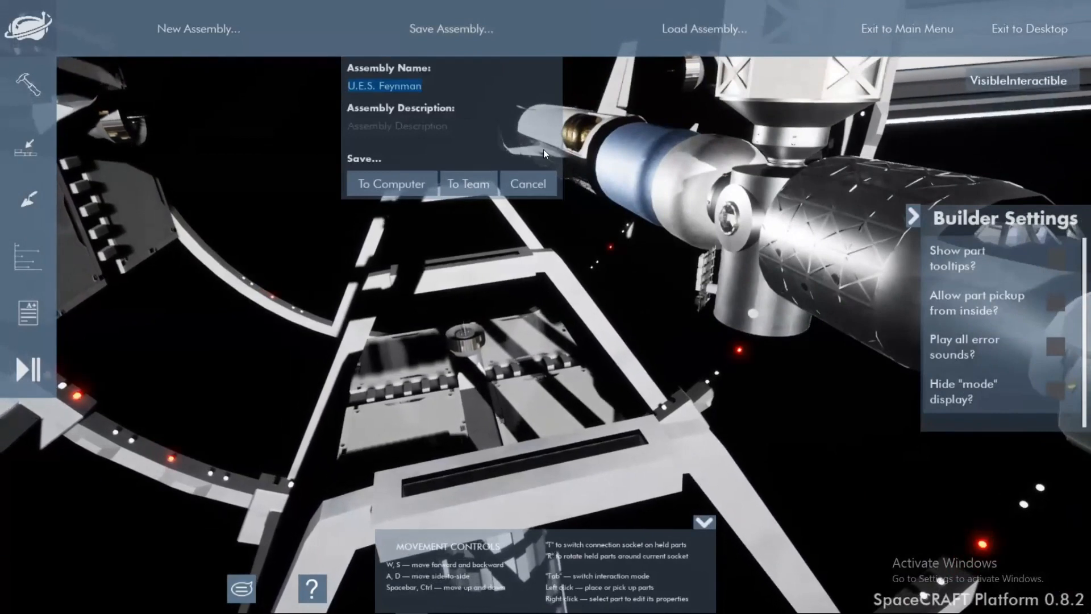
text(Alex)
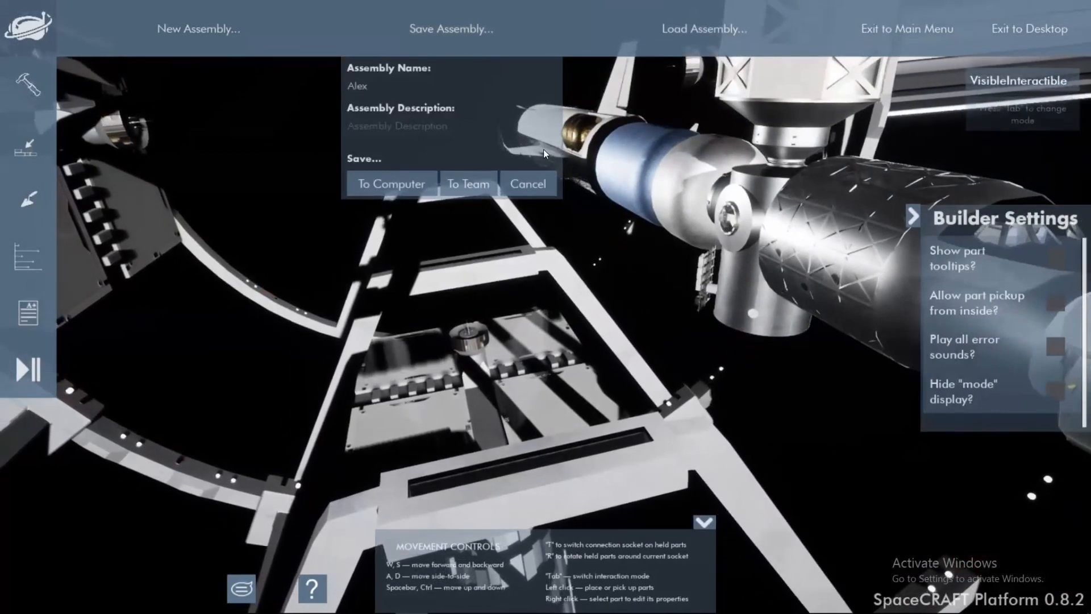
text( Ship )
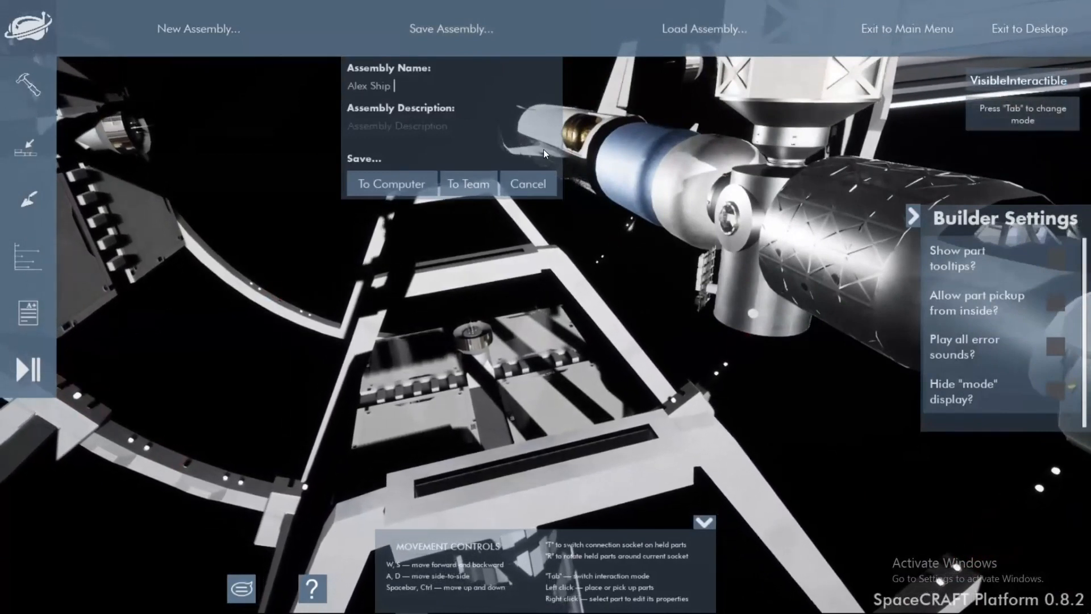
text(Amazing)
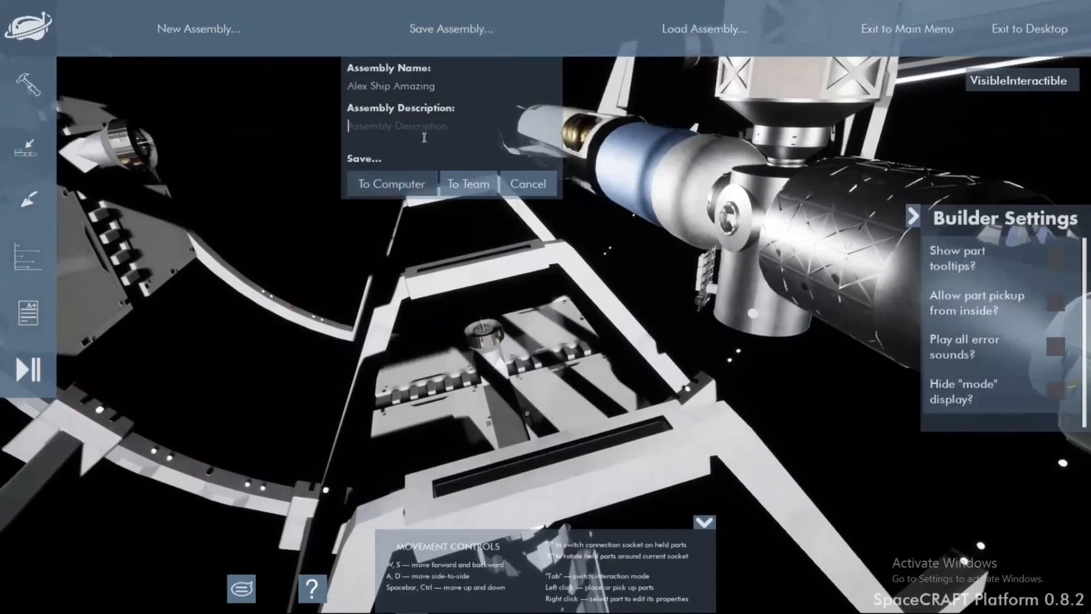
click(472, 182)
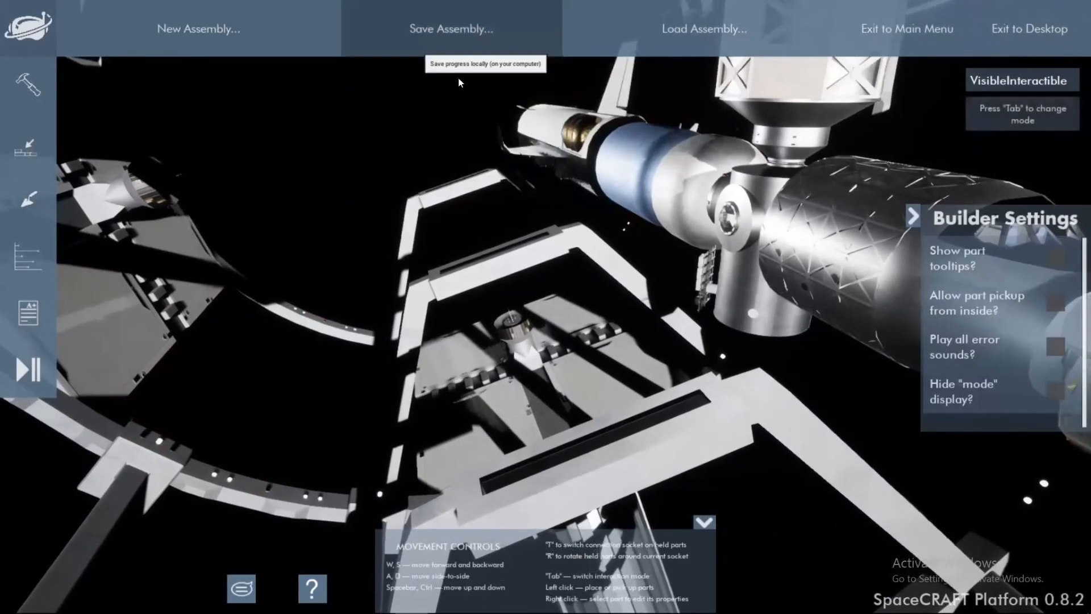
- Browse the loadable assemblies saved on the computer and with the team, and try to load the team's newest one
click(740, 58)
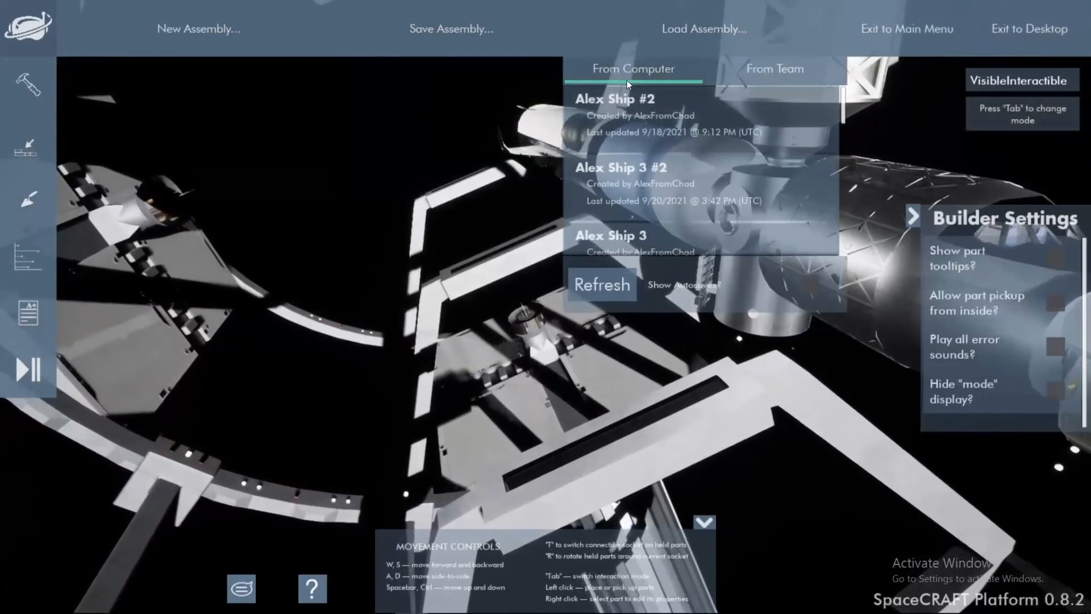
scroll(654, 188, down, 3)
scroll(665, 179, down, 3)
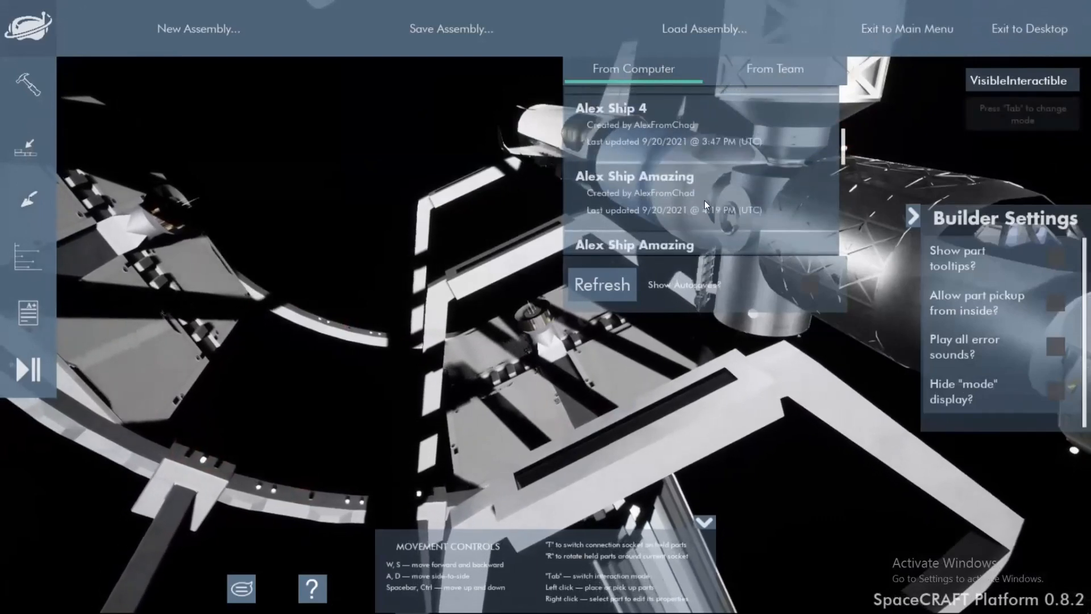
scroll(694, 199, up, 6)
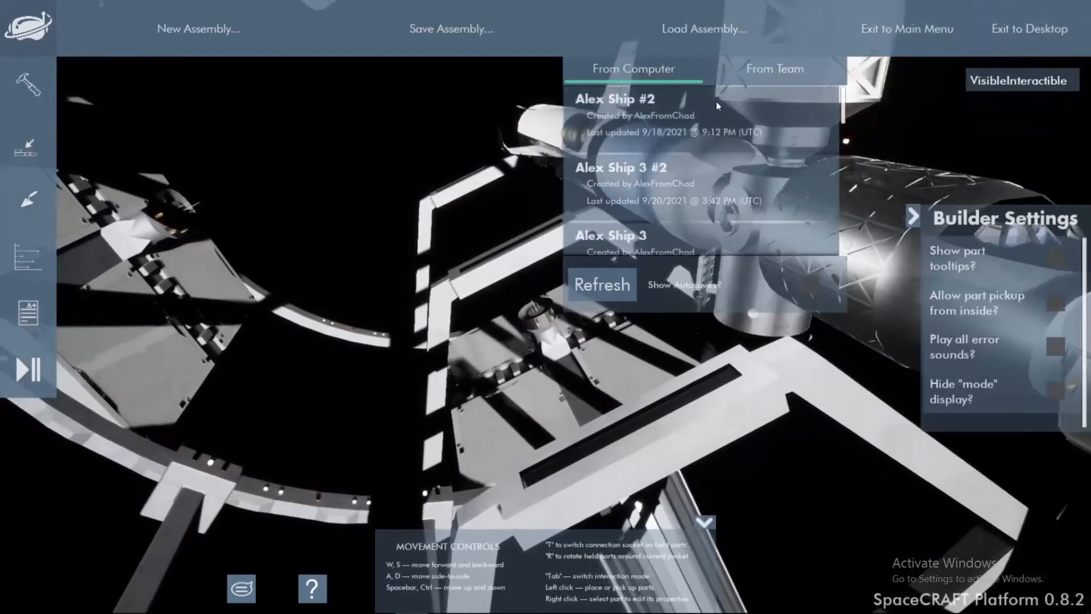
click(742, 68)
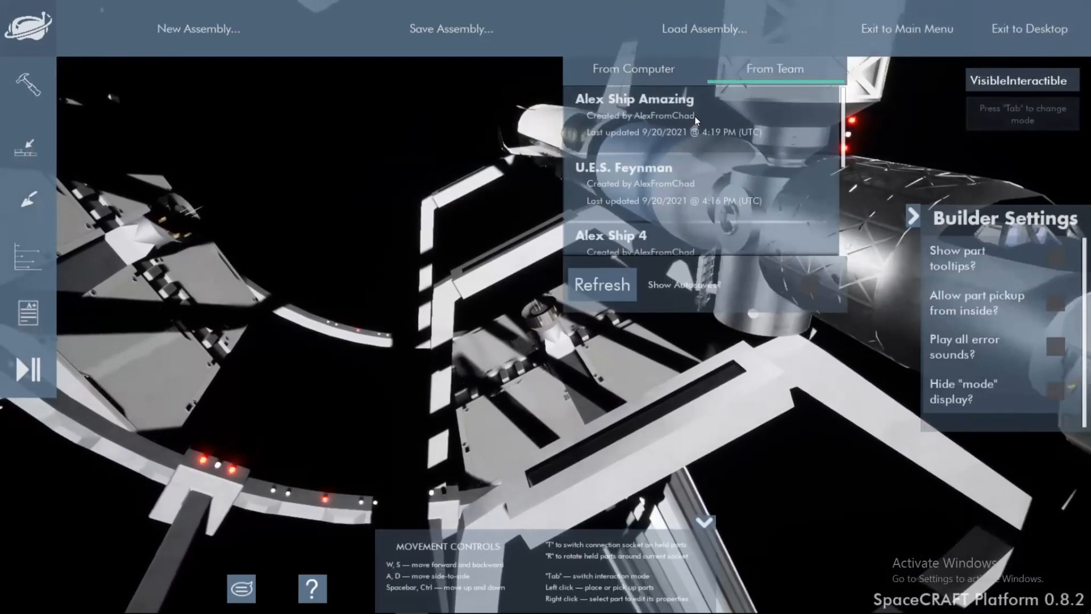
click(660, 111)
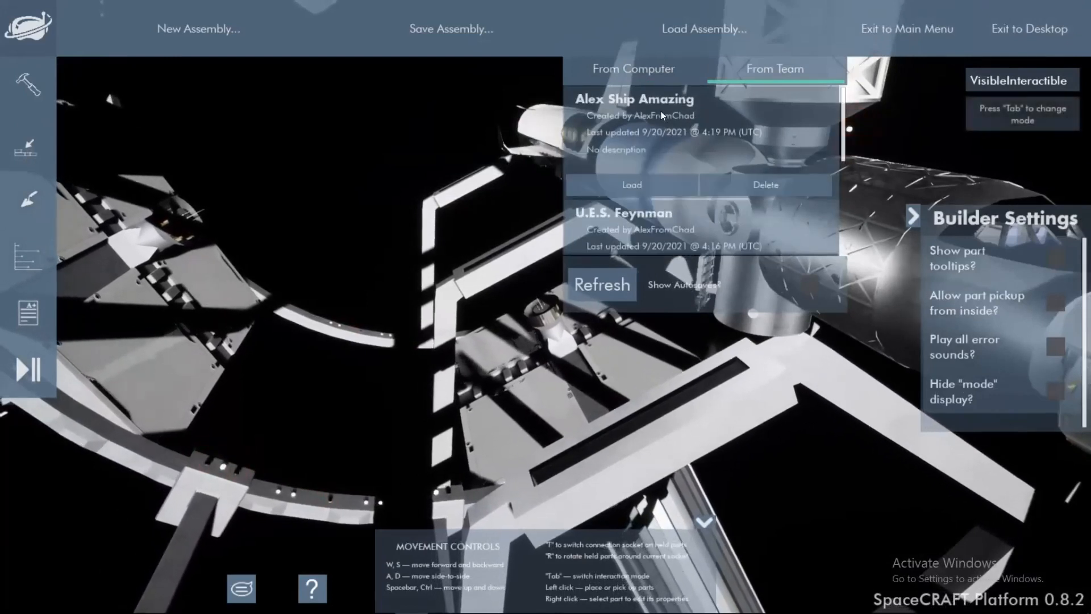
click(644, 180)
- Include autosaves in the computer's assembly list, look through them, hide them again and close the list
click(662, 72)
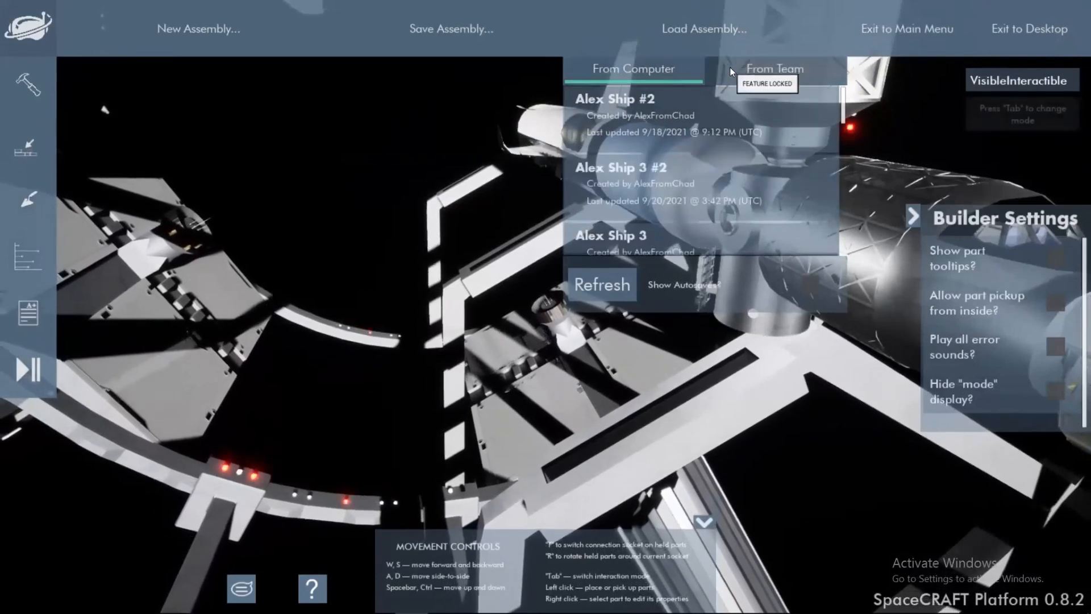
click(814, 284)
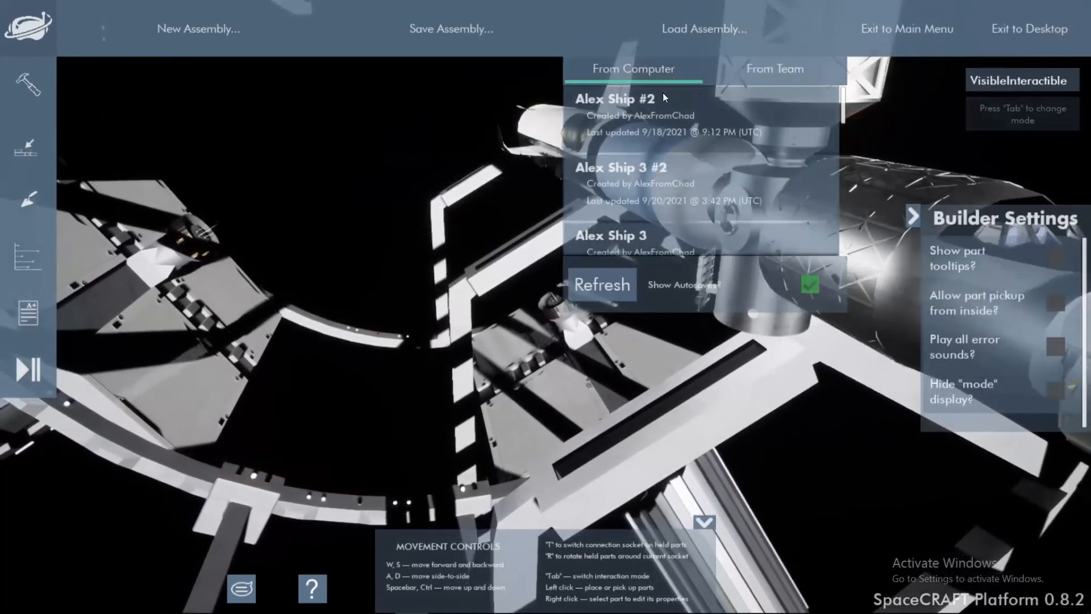
scroll(665, 162, down, 5)
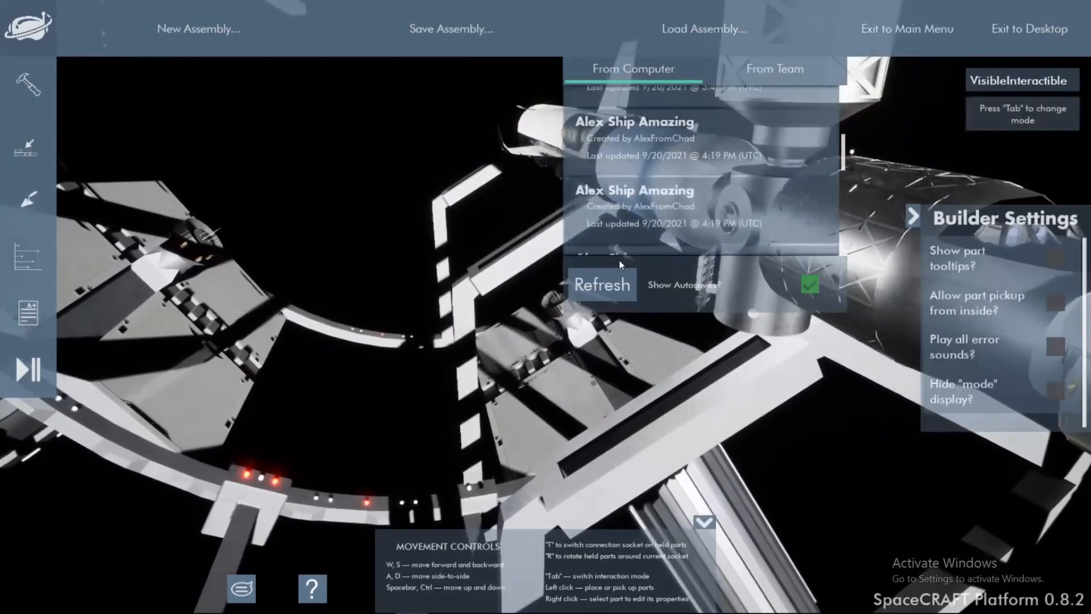
scroll(653, 226, down, 3)
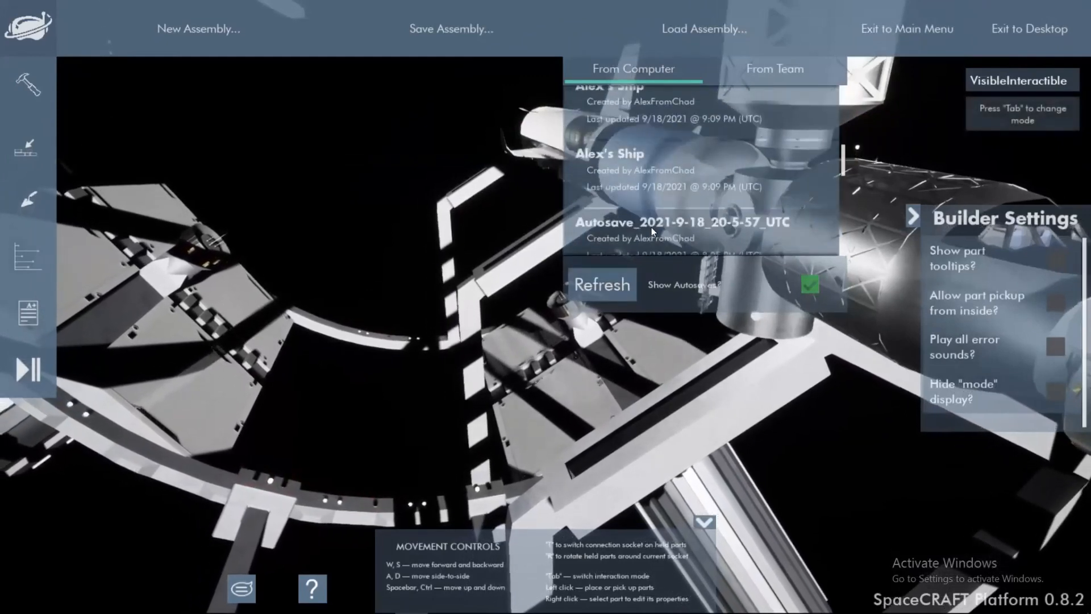
scroll(652, 227, down, 6)
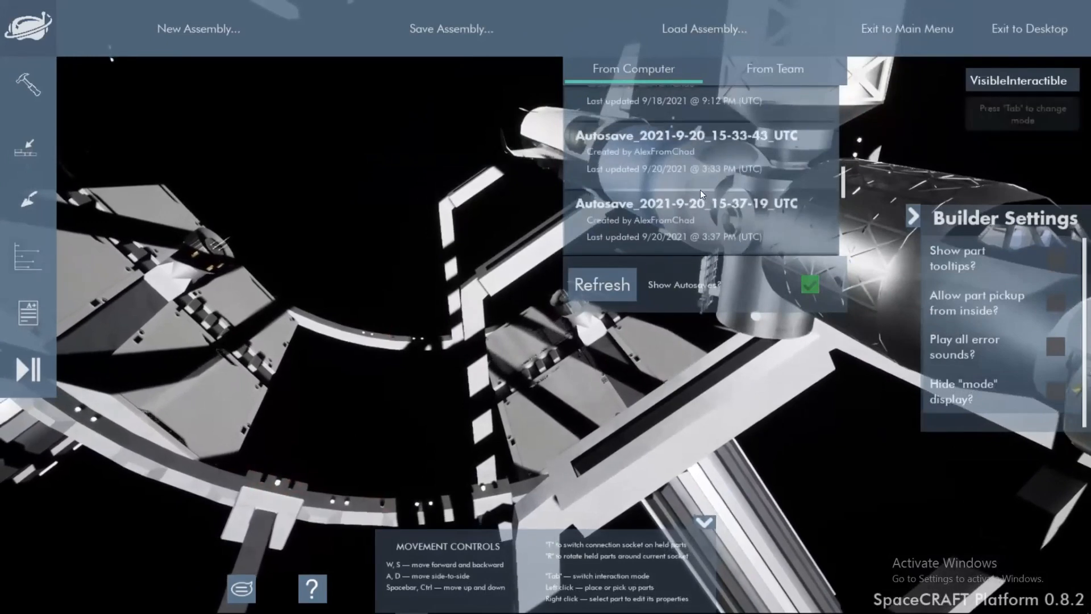
scroll(700, 190, up, 12)
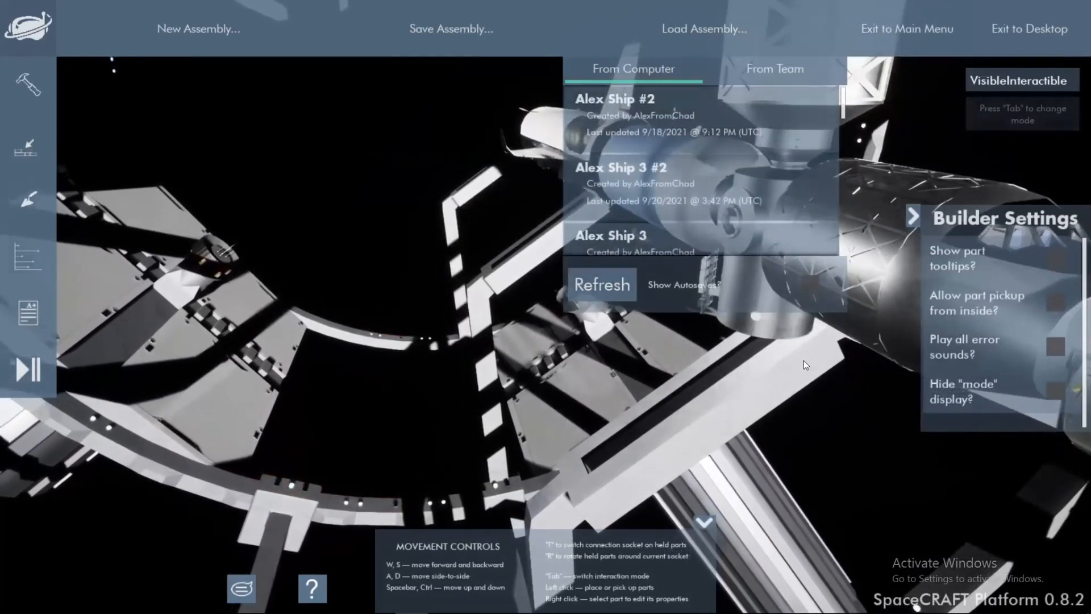
click(758, 57)
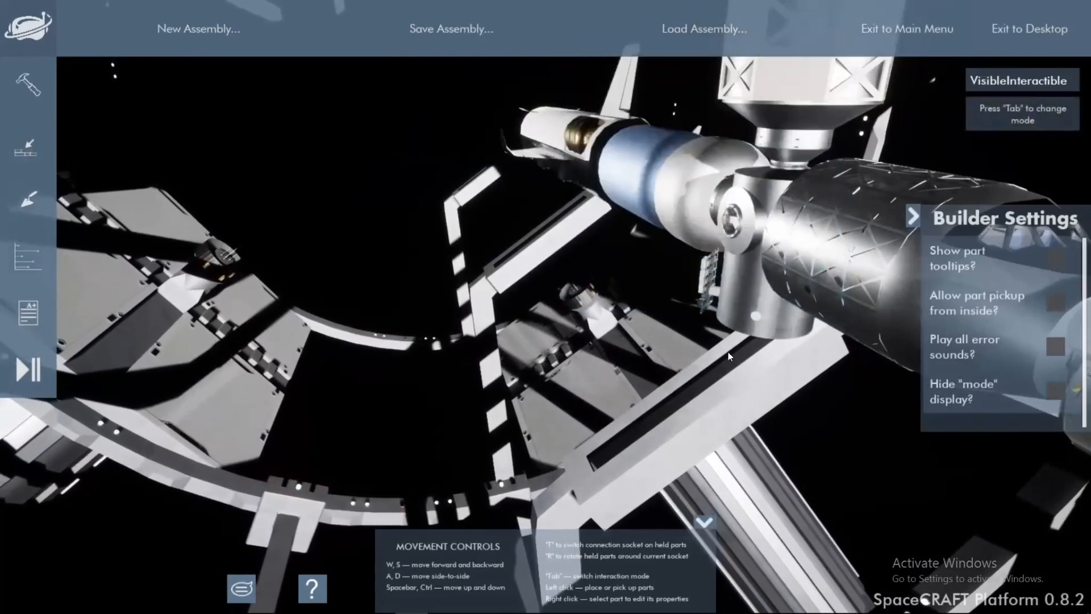
- Read the Spacecraft Builder help page, close it and exit to the main menu
click(314, 589)
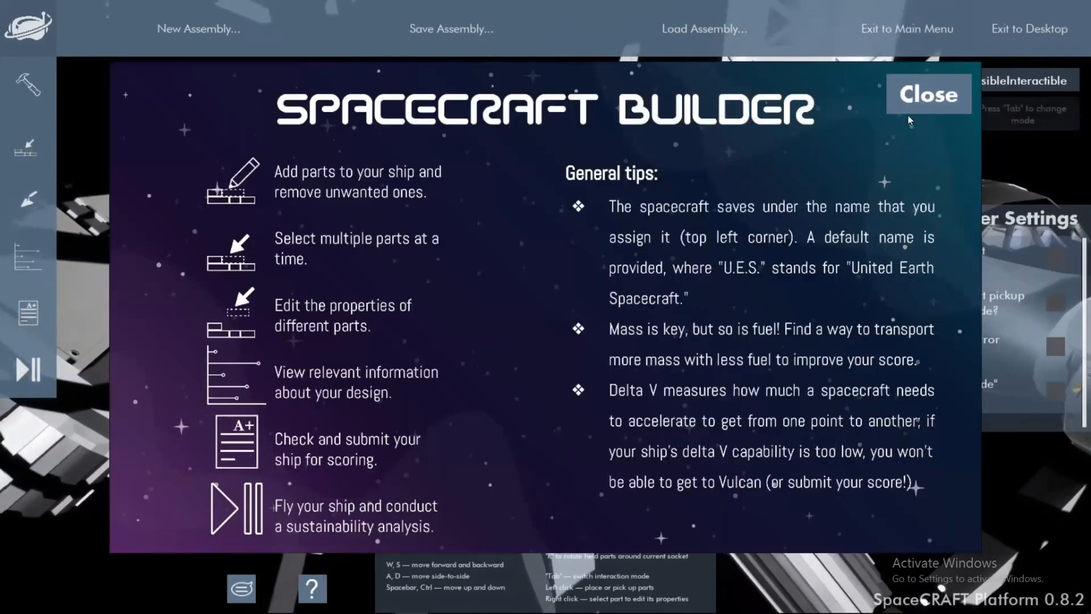
click(941, 98)
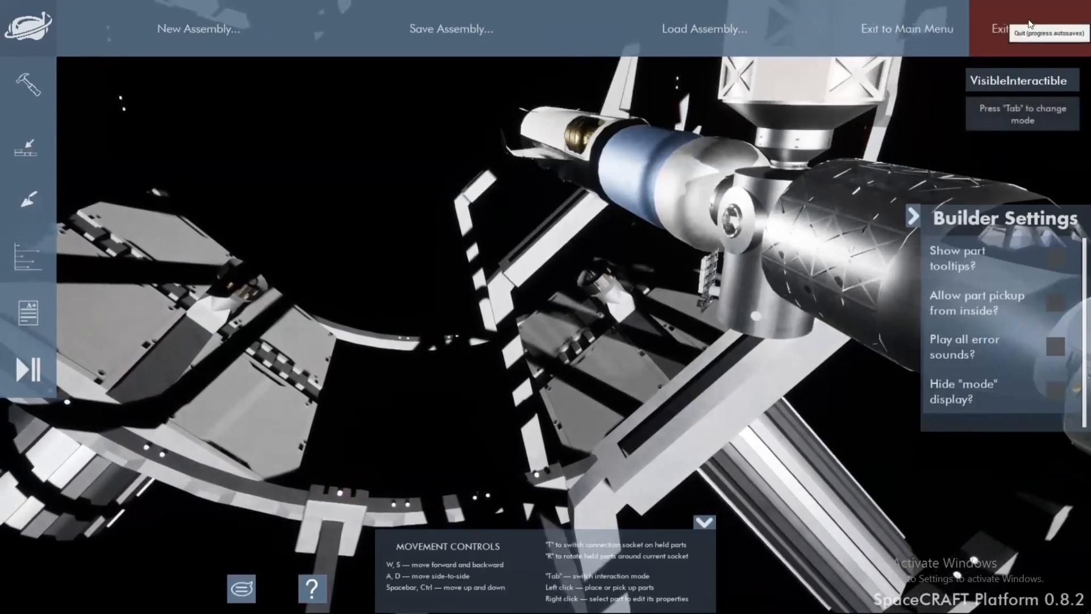
click(891, 33)
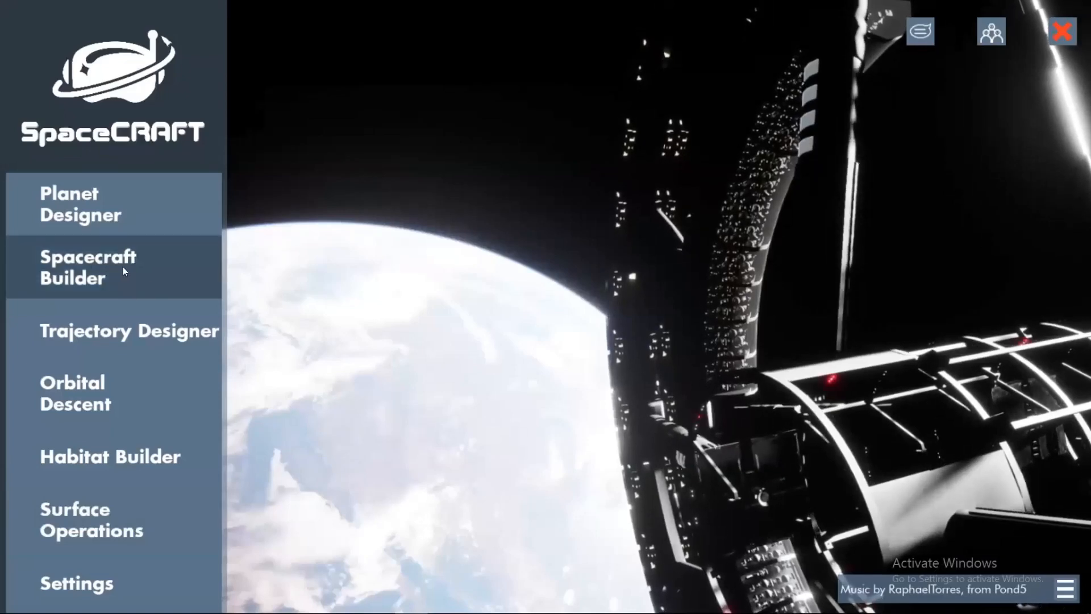
- Choose Fly Your Spacecraft for the Spacecraft Builder and create a new simulation named "fly ship"
click(118, 266)
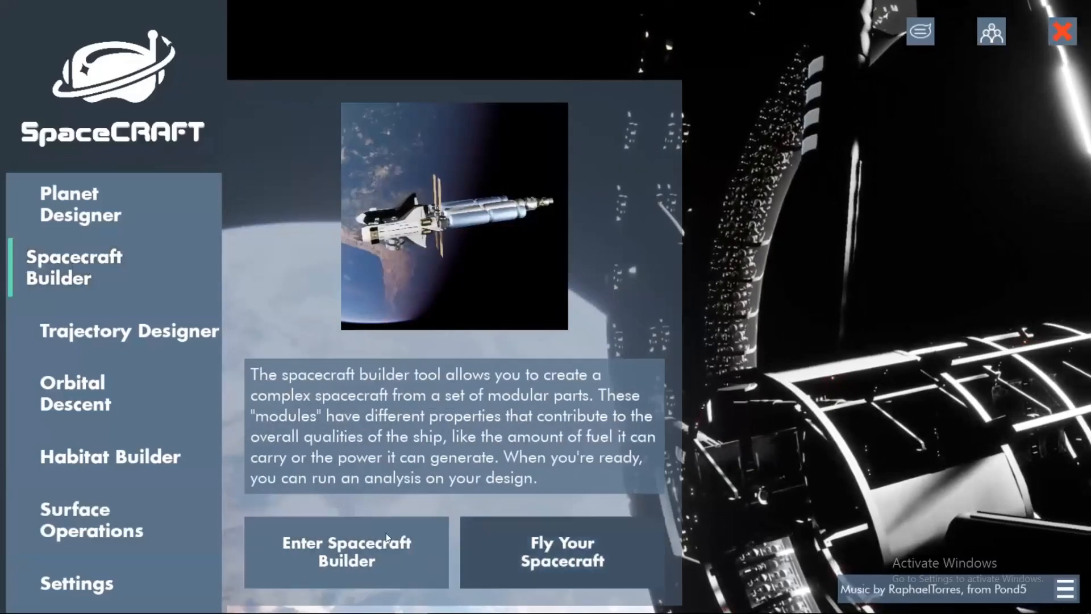
click(591, 540)
click(537, 404)
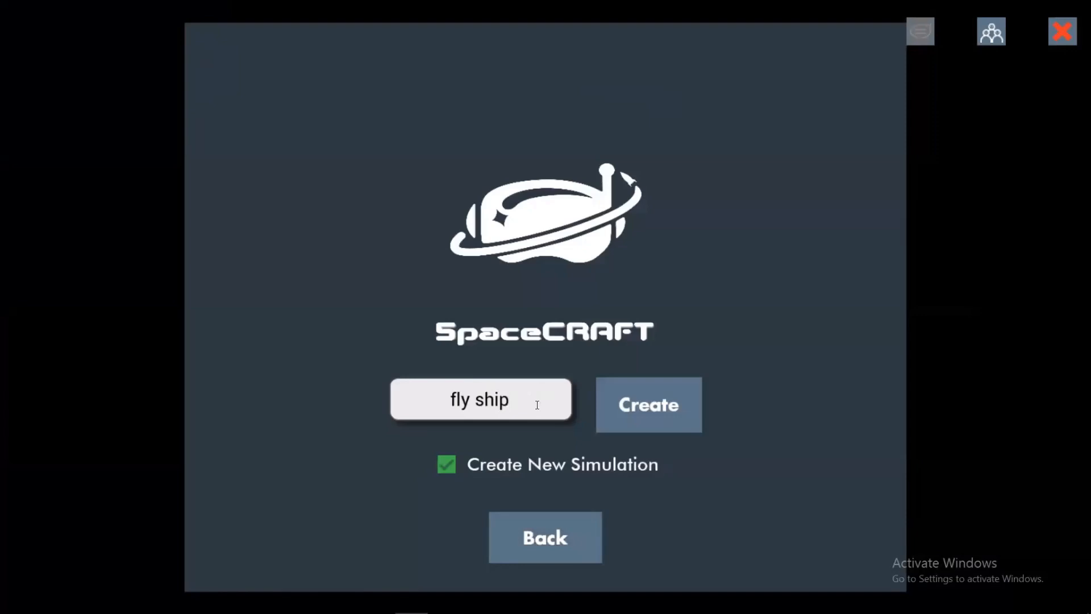
key(Return)
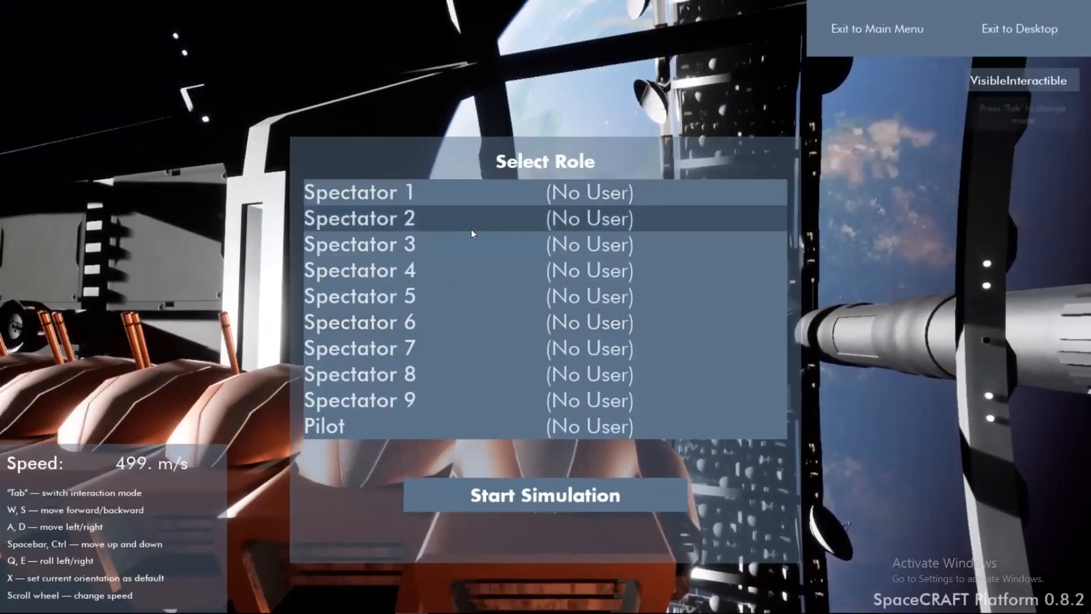
- Start the simulation in the Pilot role and dismiss the Fly Your Spacecraft instructions
click(435, 432)
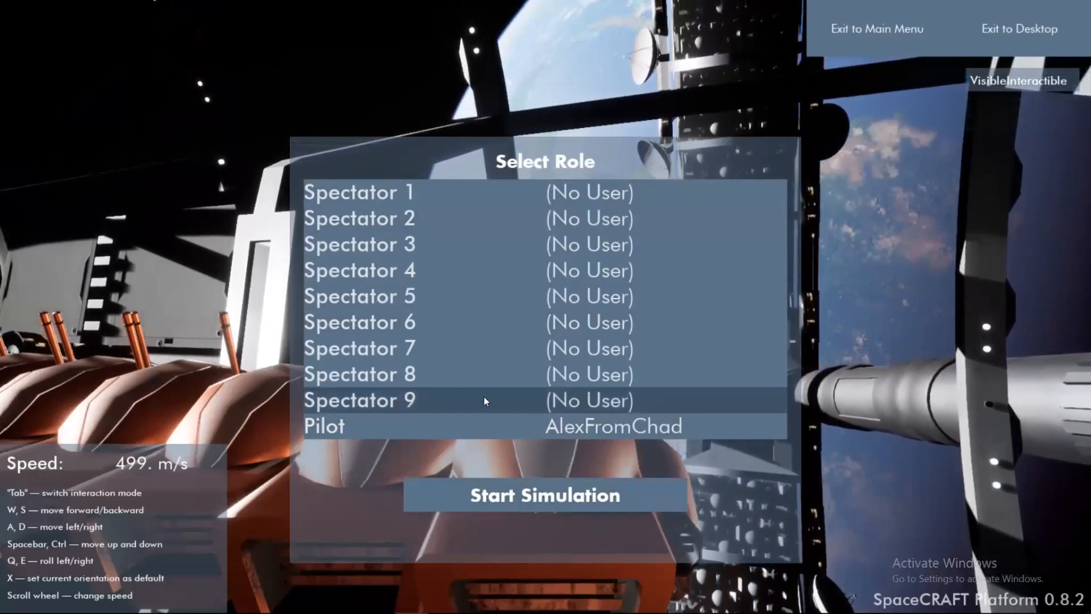
click(544, 499)
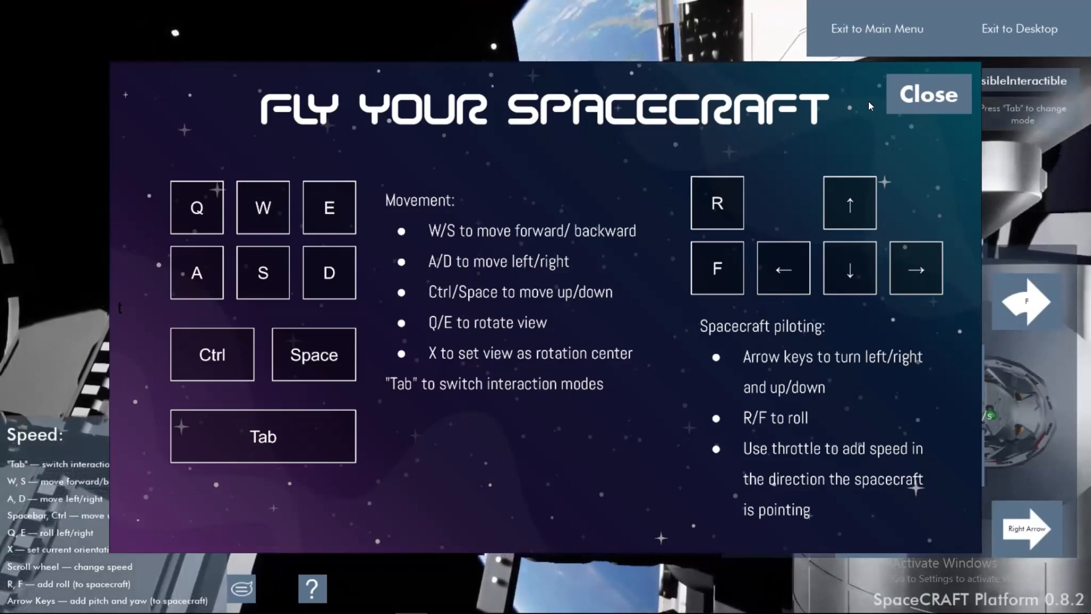
click(913, 94)
- Reduce the camera speed to 47.1 m/s and move in close to examine the assembled spacecraft's modules from different sides
right_drag(553, 154, 819, 256)
scroll(546, 307, down, 7)
key(w)
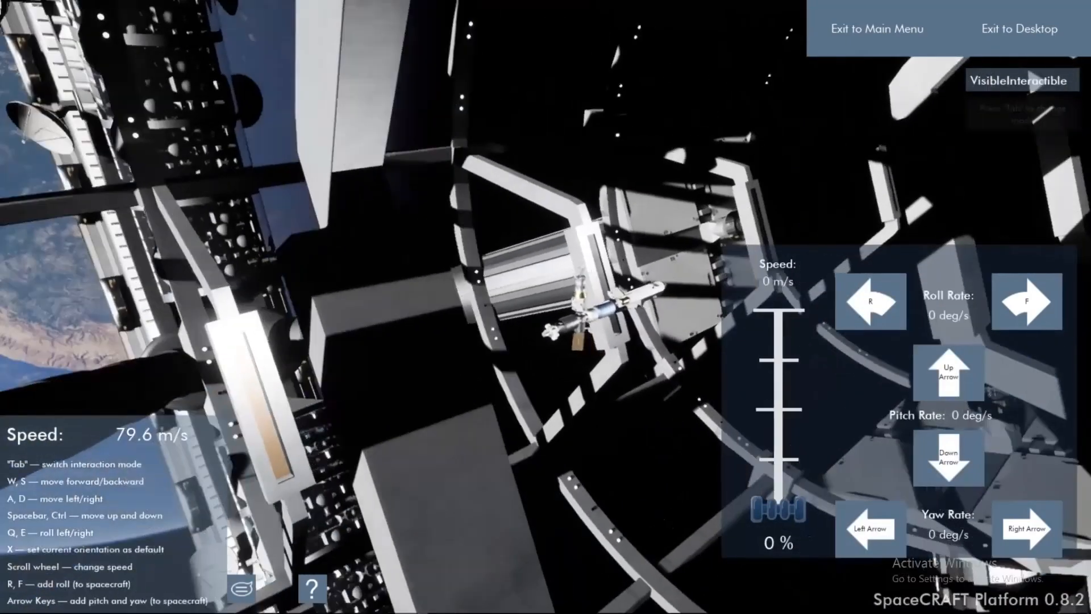
scroll(546, 306, up, 1)
scroll(546, 307, down, 3)
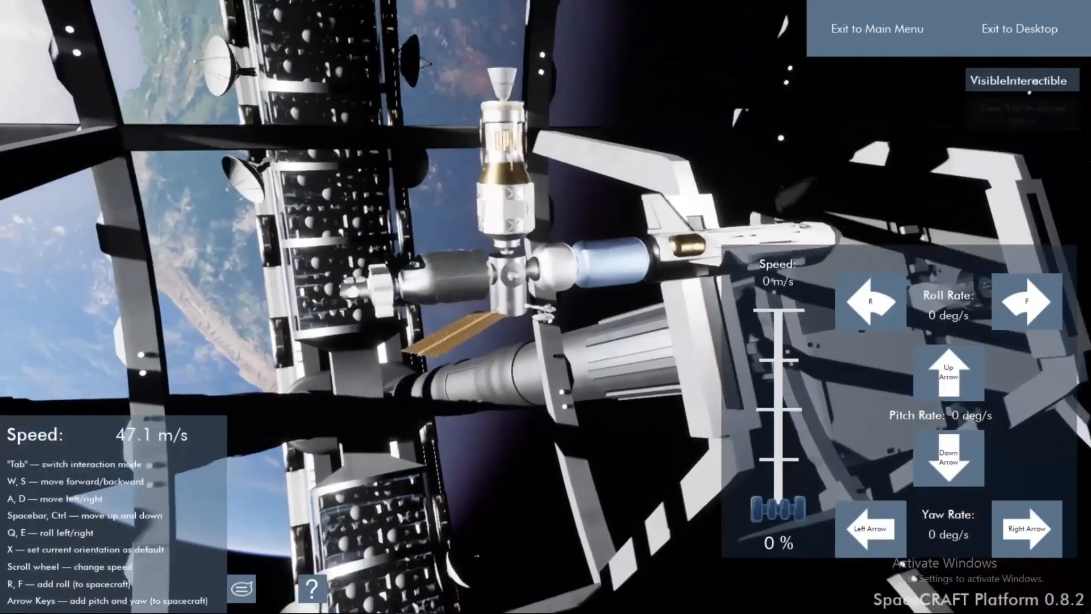
scroll(545, 306, up, 1)
key(a)
scroll(546, 307, down, 3)
scroll(546, 307, up, 2)
key(a)
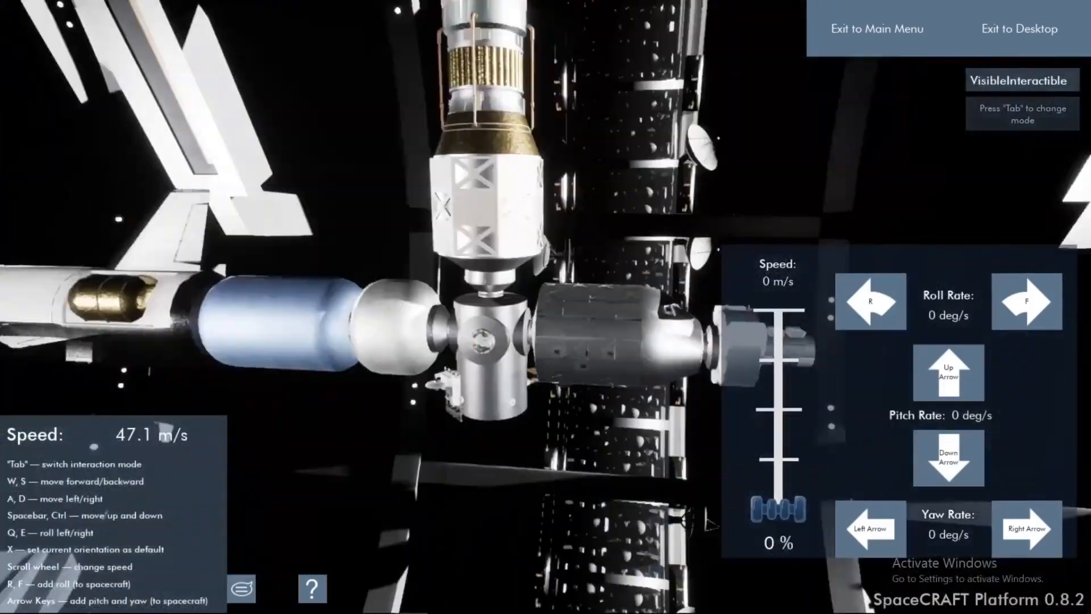
key(a)
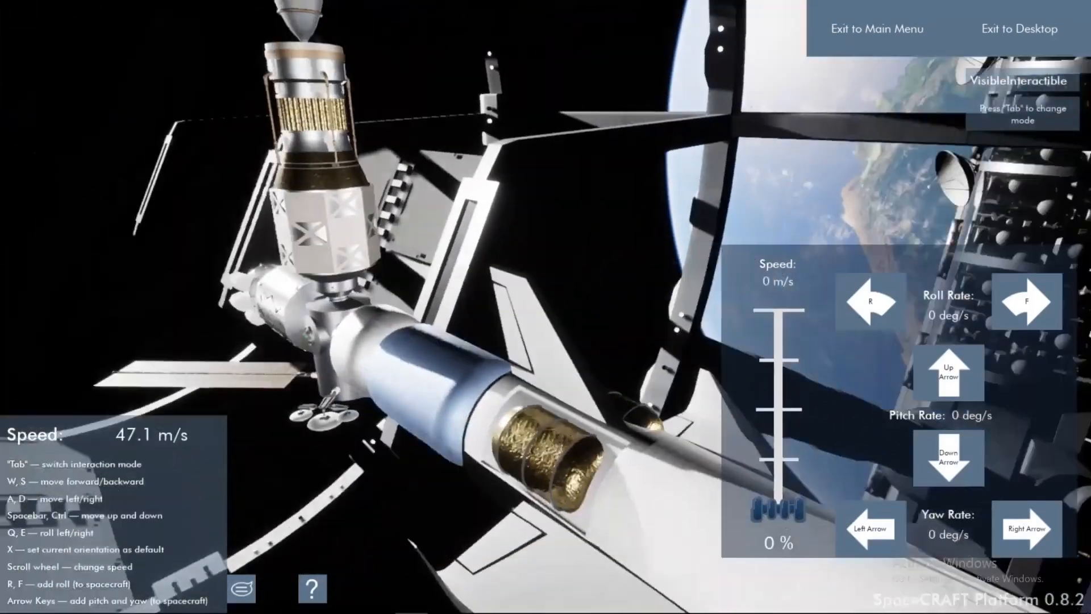
- Back away and circle the spacecraft to view it lengthwise from the shuttle's nose
key(s)
right_drag(593, 205, 557, 189)
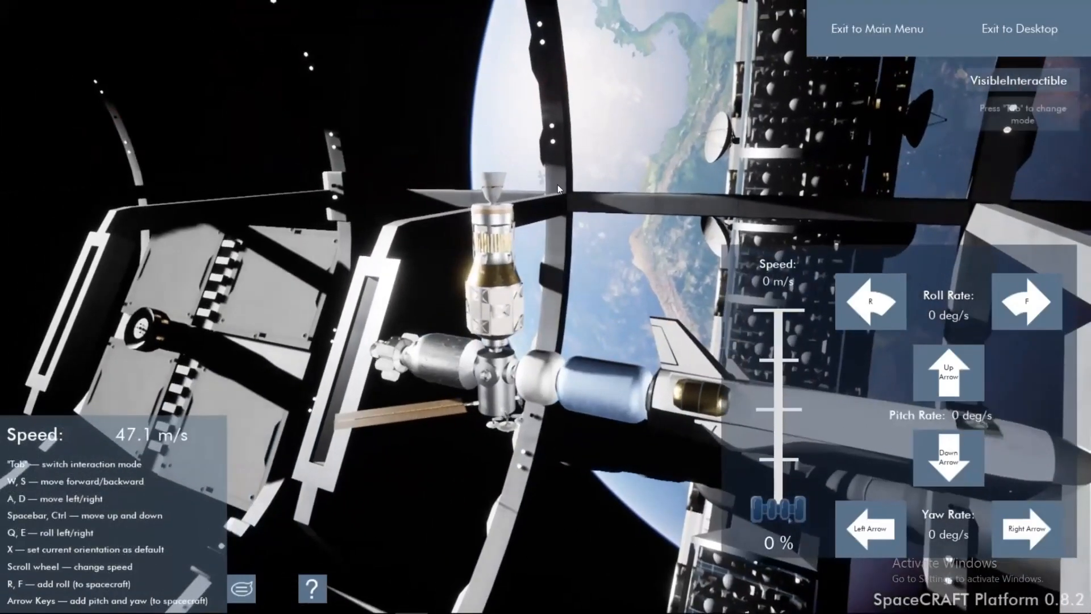
key(d)
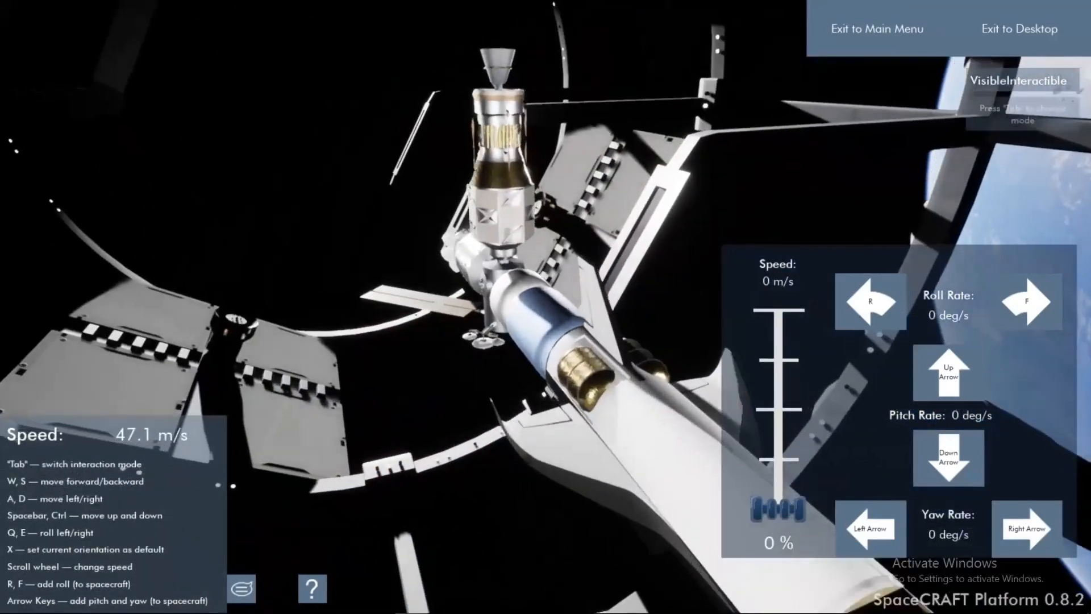
key(w)
right_drag(634, 171, 571, 150)
key(s)
key(d)
key(a)
key(w)
key(s)
key(d)
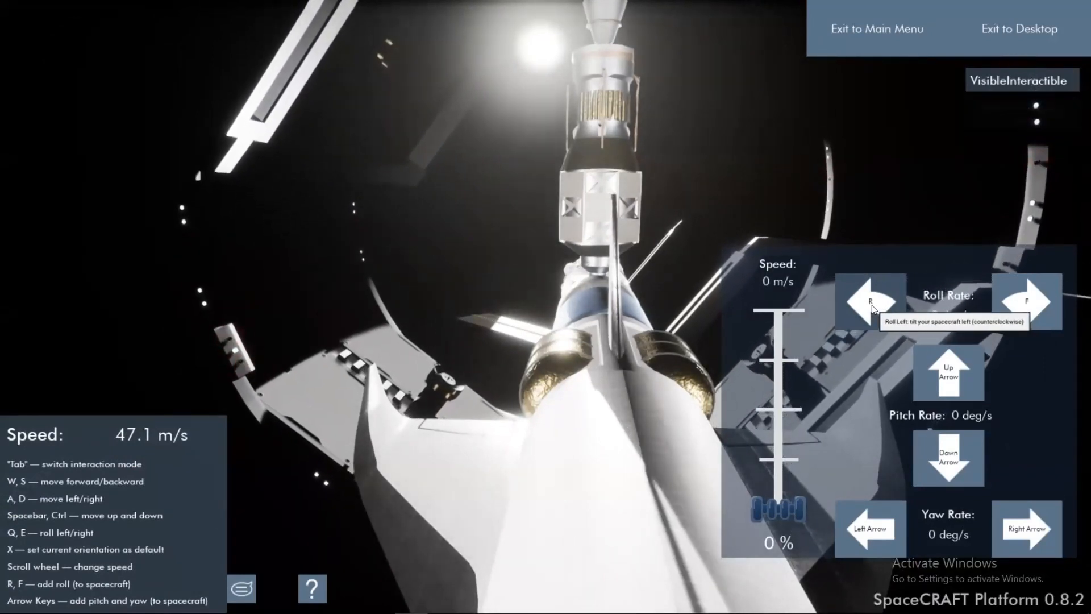
- Roll the spacecraft counterclockwise at 3 deg/s, and counter with clockwise roll until the roll rate is 0 deg/s
click(871, 312)
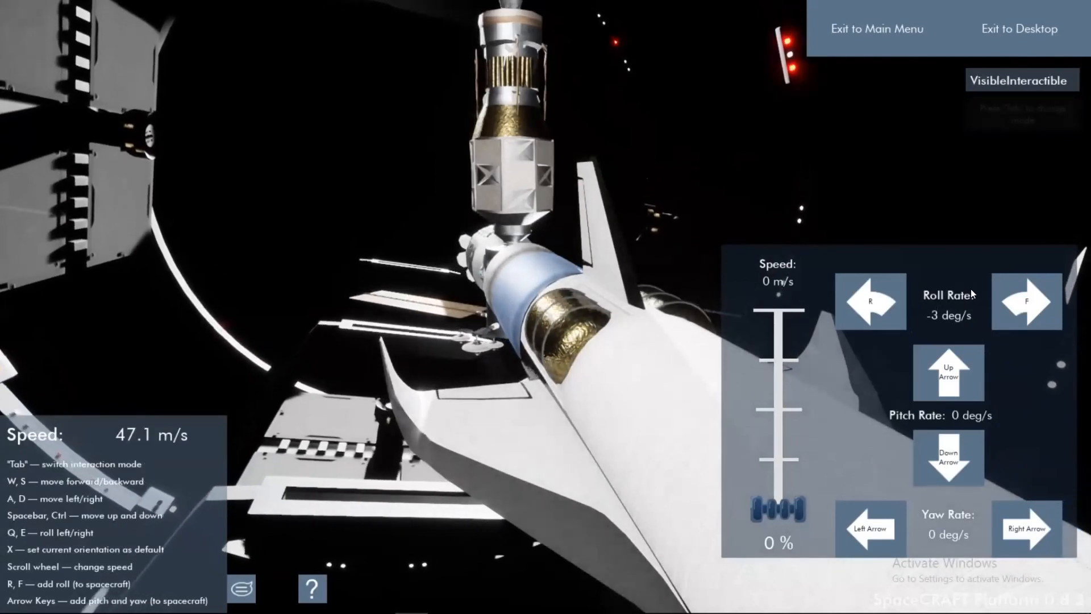
click(1018, 307)
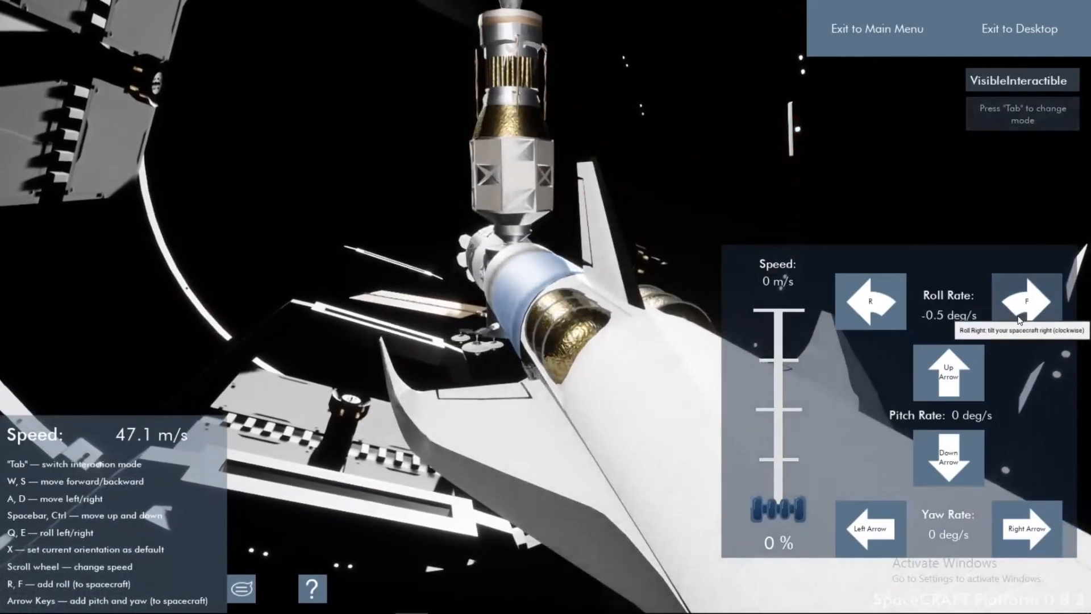
click(1019, 320)
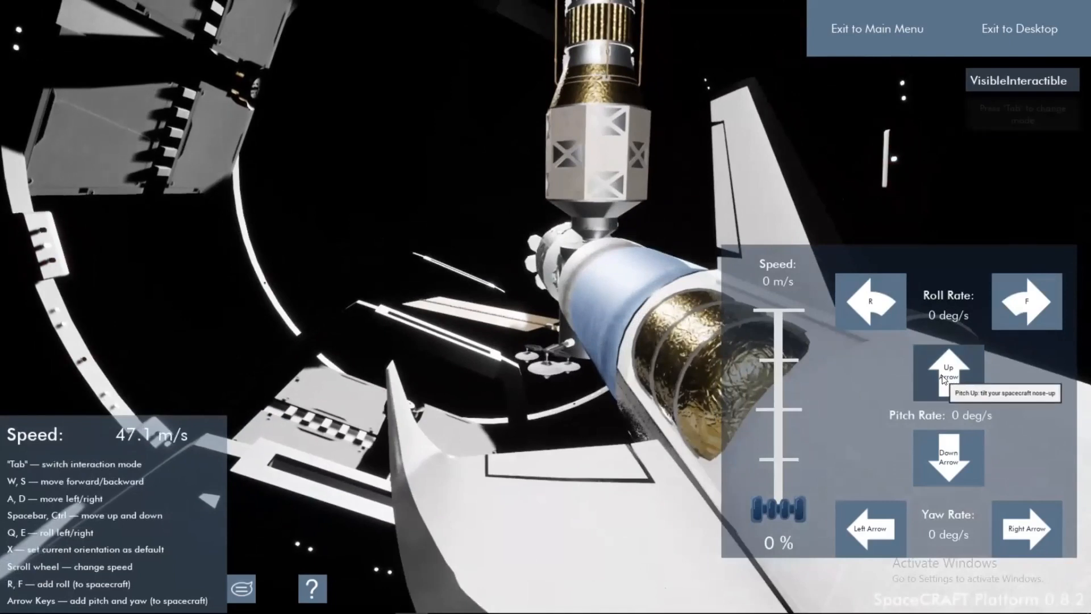
- Build up a nose-up pitch rate on the spacecraft in small increments
click(942, 375)
click(942, 375)
click(955, 385)
click(969, 375)
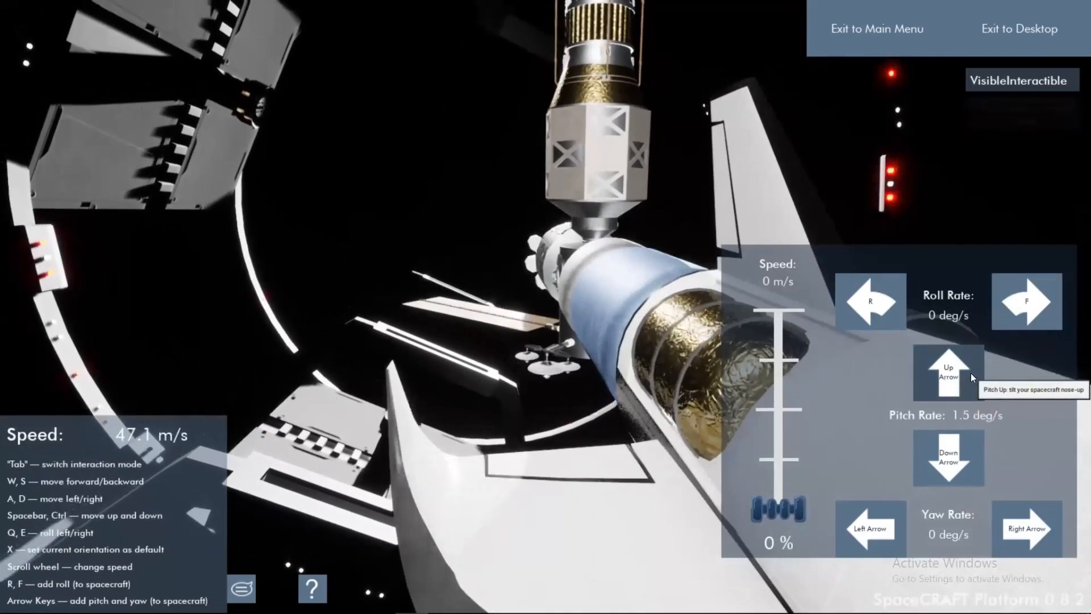
click(971, 373)
- Apply nose-down pitch until the spacecraft's pitch rate is 0 deg/s
click(965, 457)
click(963, 458)
click(963, 458)
click(962, 461)
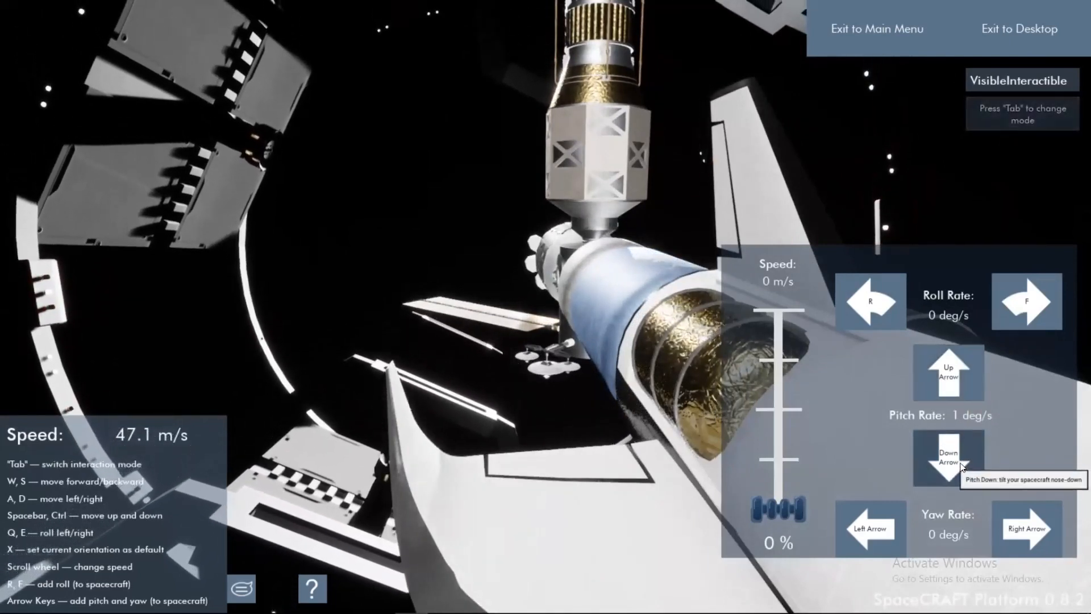
click(962, 463)
click(963, 463)
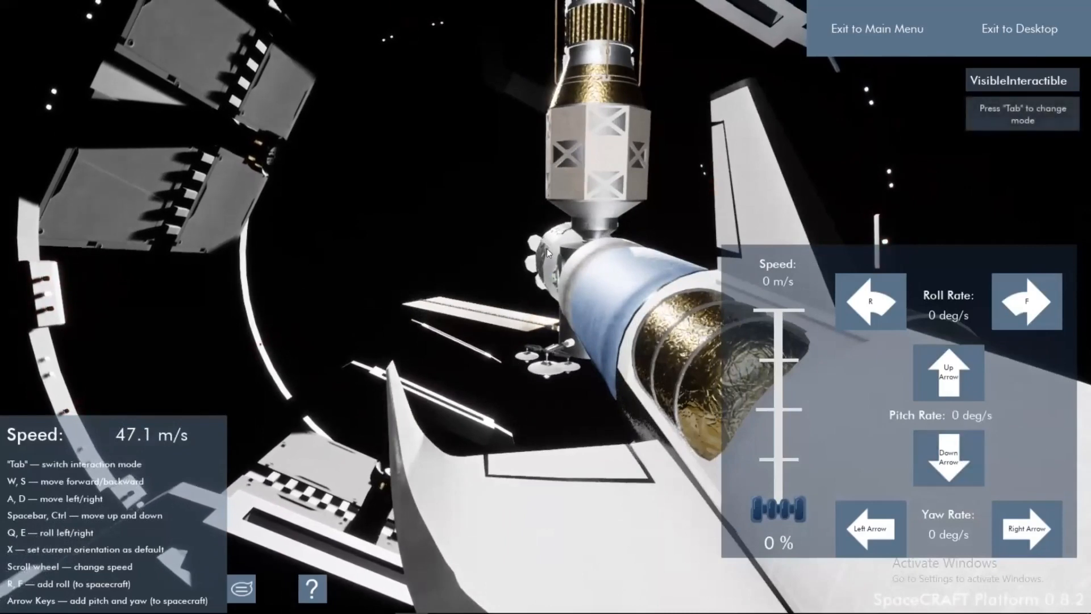
- Yaw the spacecraft right at 2.5 deg/s, and counter with left yaw to bring the yaw rate back to 0 deg/s
key(s)
mouse_move(547, 253)
right_down()
mouse_move(660, 284)
mouse_move(547, 253)
right_up()
key(d)
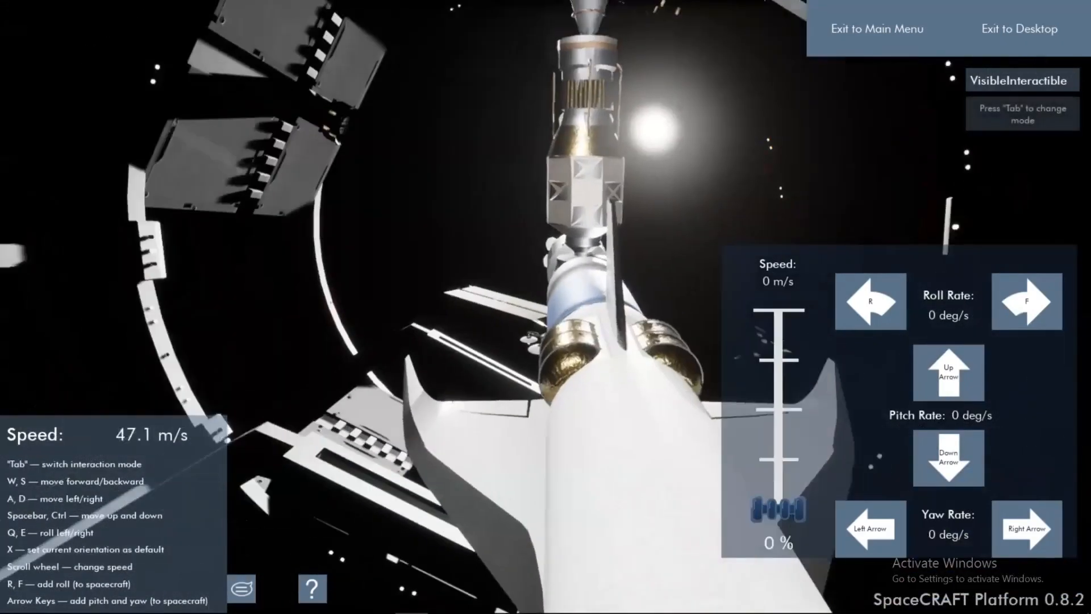
right_drag(670, 264, 627, 279)
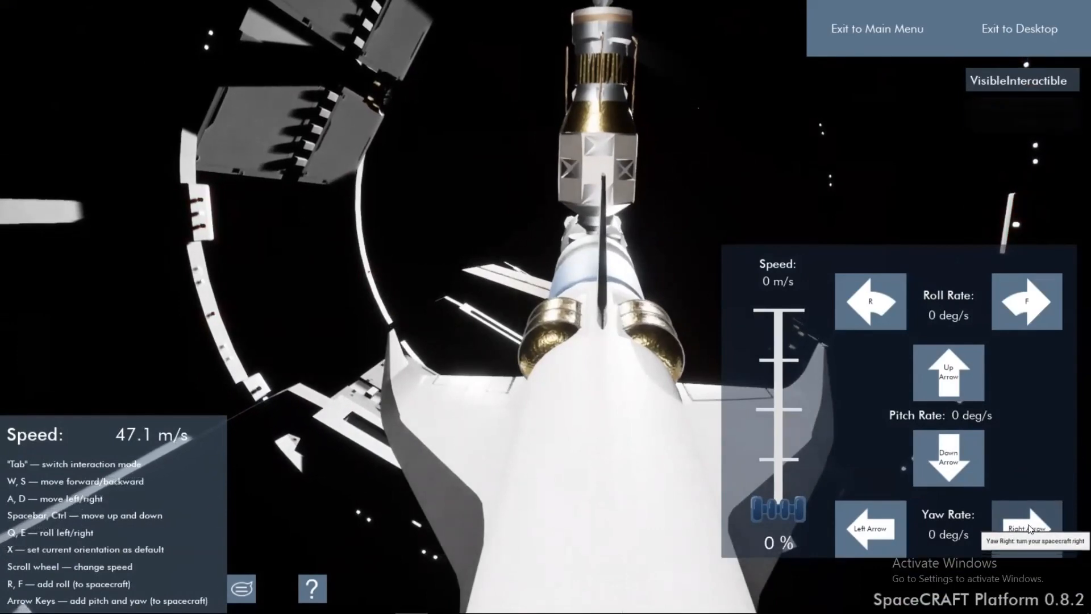
click(1031, 529)
click(1032, 529)
click(1032, 528)
click(1032, 529)
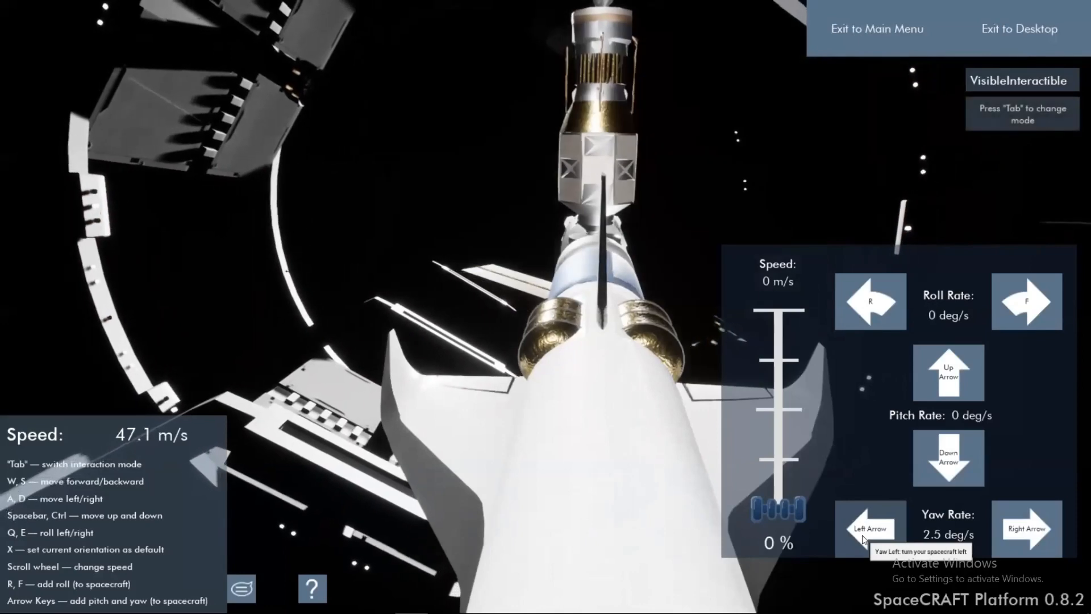
click(862, 537)
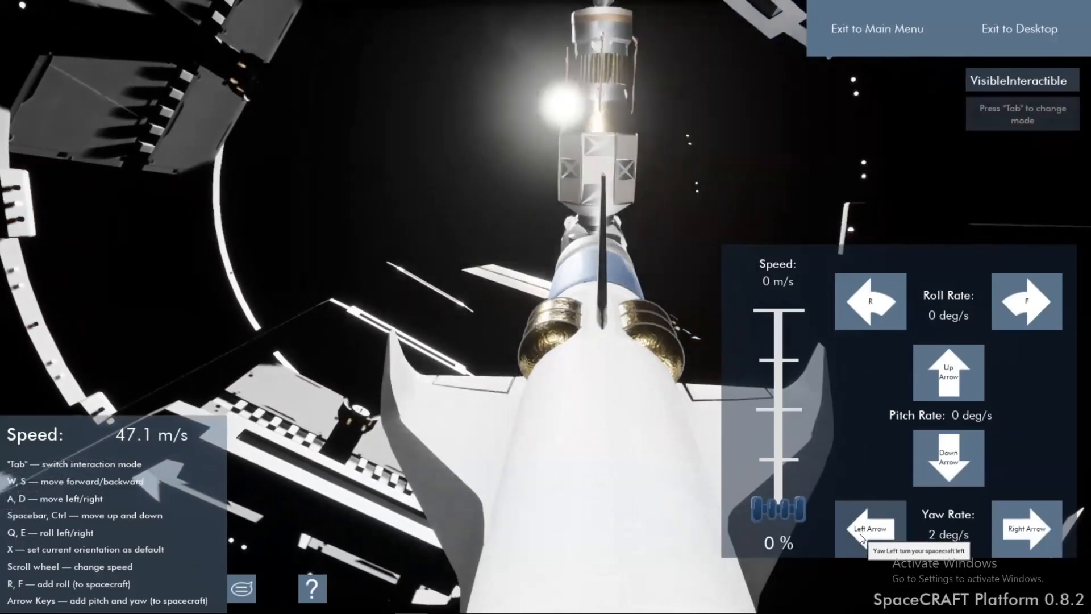
click(862, 537)
- Raise the spacecraft's throttle to maximum to accelerate it forward, watching from a side view of the modules
key(a)
right_drag(543, 259, 565, 255)
key(w)
key(d)
key(s)
key(w)
key(space)
key(s)
key(ctrl)
key(s)
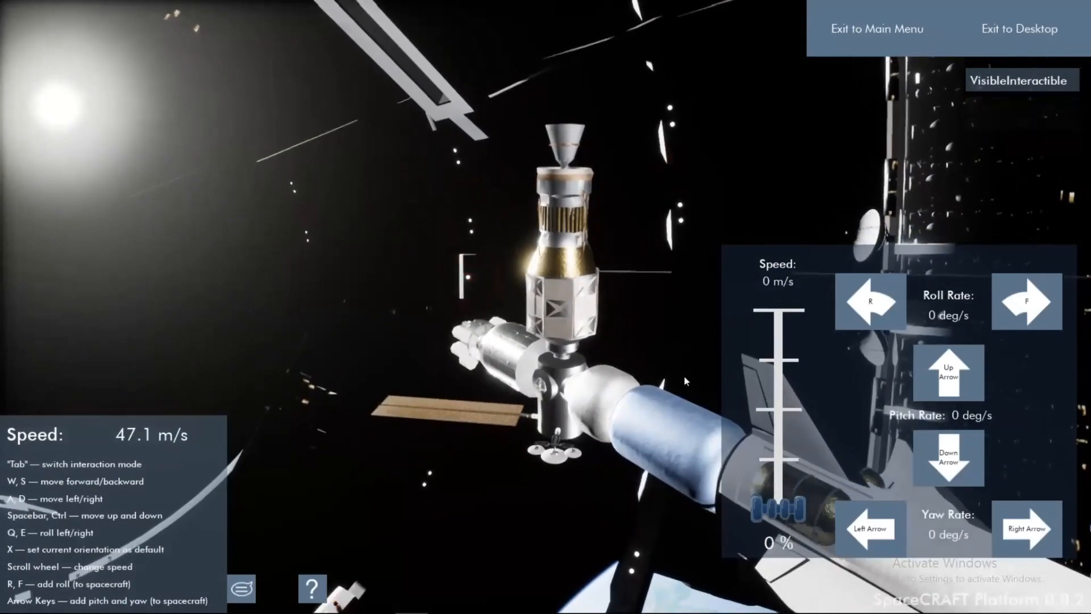
drag(777, 507, 843, 208)
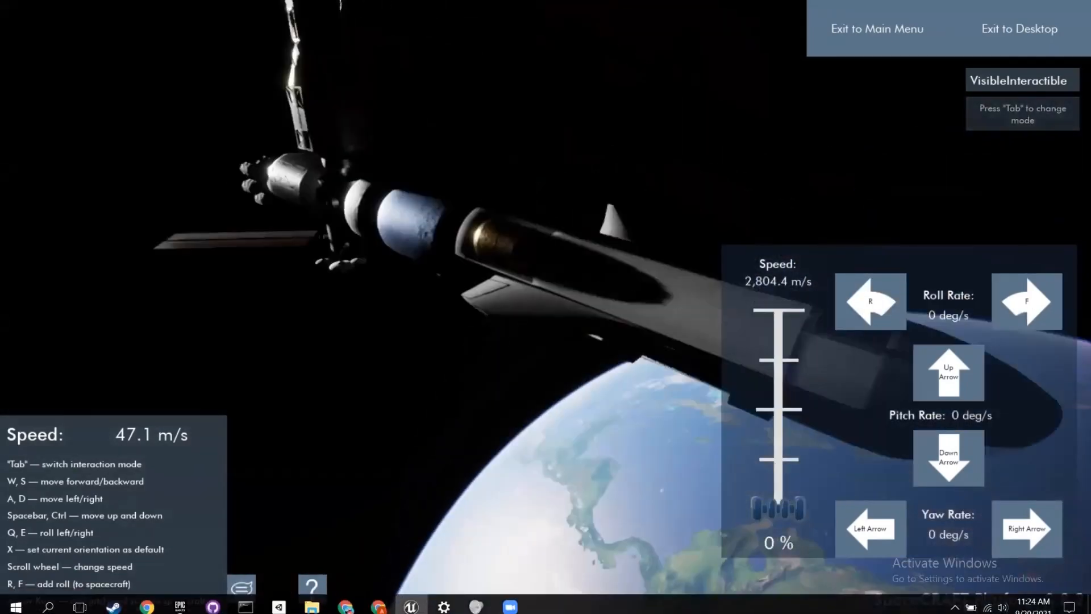
- Lower the camera speed to 7.51 m/s and move in close to examine the windowed module and its end hardware
scroll(545, 307, up, 3)
scroll(545, 307, down, 6)
key(w)
scroll(546, 307, down, 6)
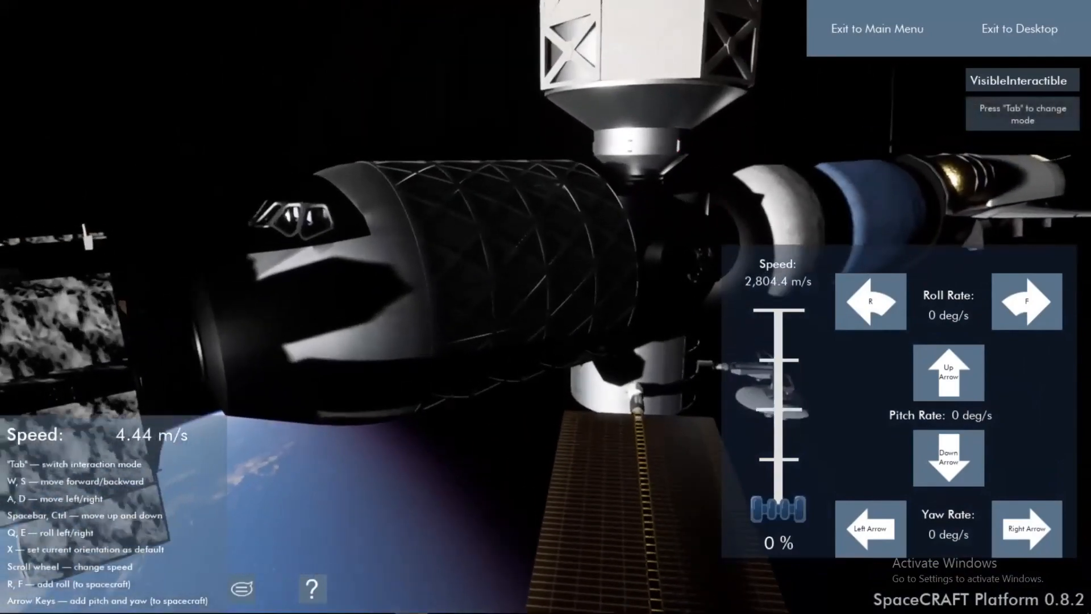
scroll(546, 307, up, 2)
key(w)
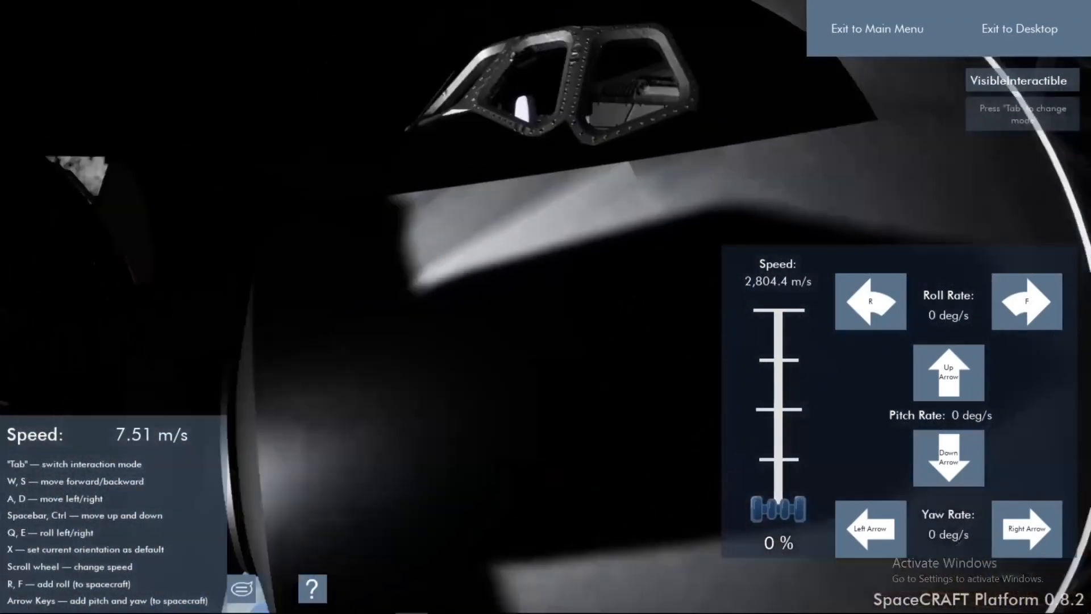
key(a)
key(a)
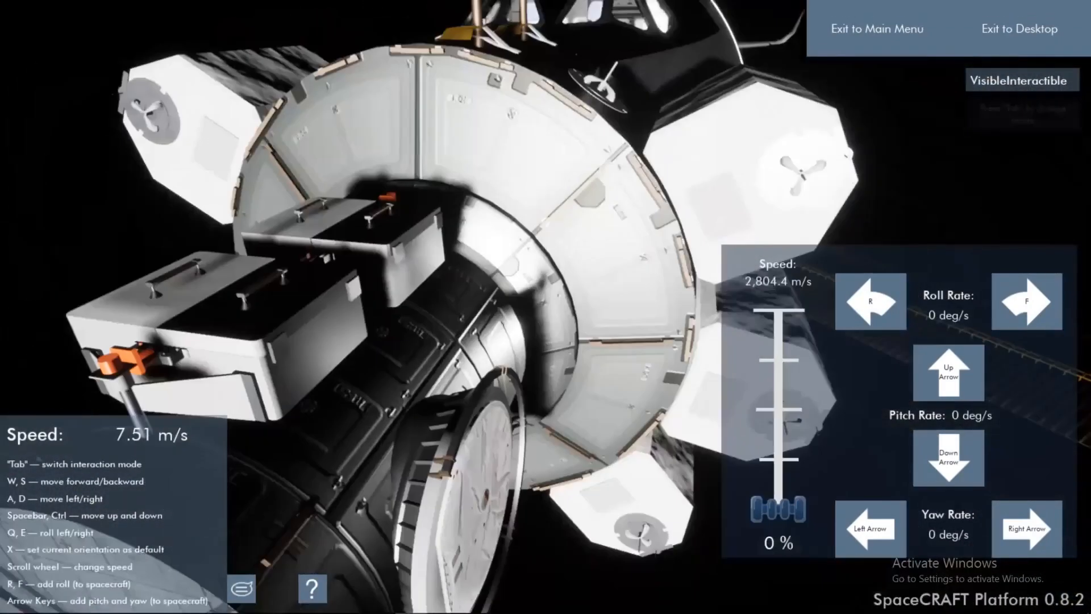
- Raise the camera speed to 16.5 m/s and examine the white and blue modules along to the shuttle's cargo bay
scroll(545, 307, up, 3)
key(d)
key(w)
key(d)
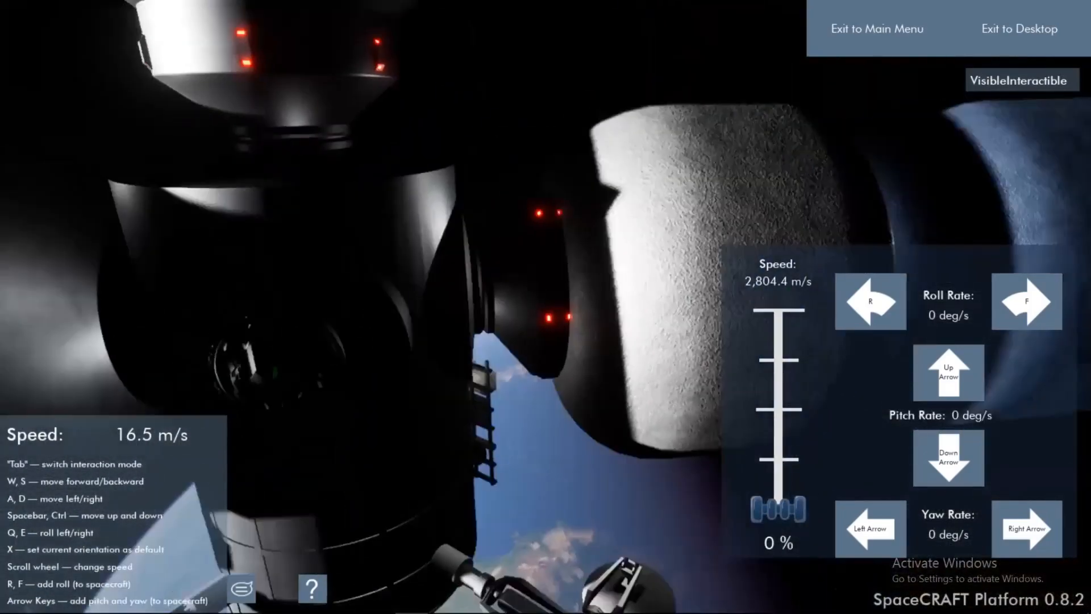
key(s)
key(d)
key(w)
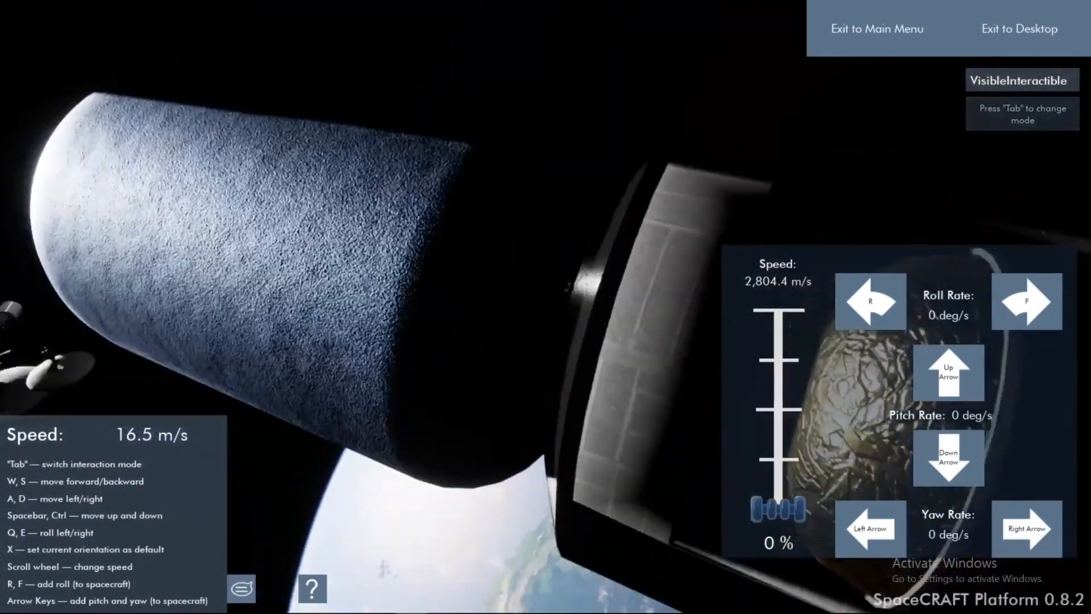
key(d)
key(w)
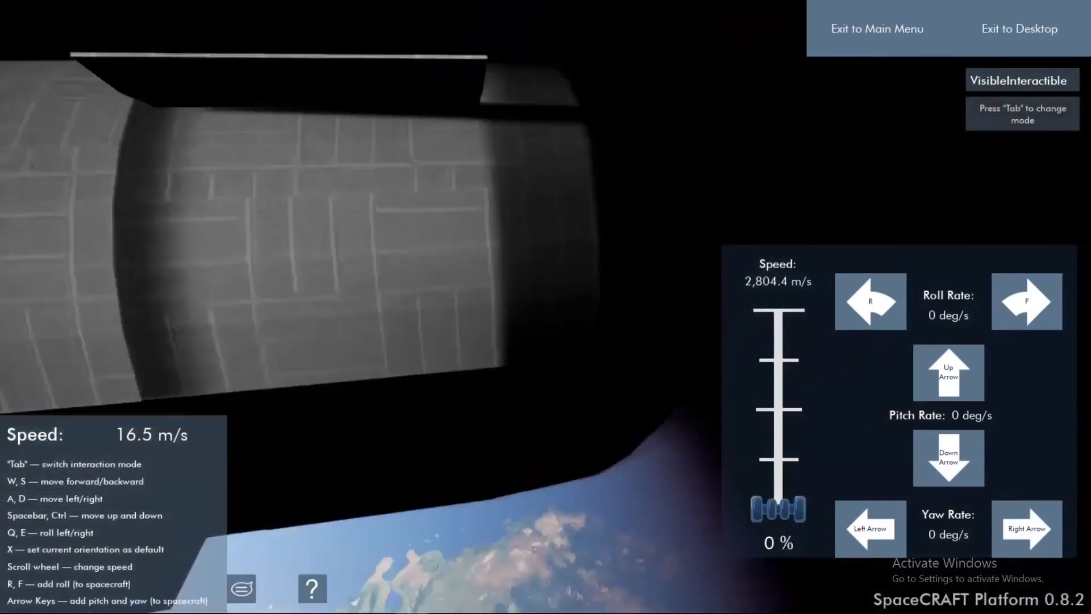
- Raise the camera speed to 36.2 m/s and view the whole spacecraft against Earth from several distances
scroll(628, 199, up, 2)
key(w)
key(a)
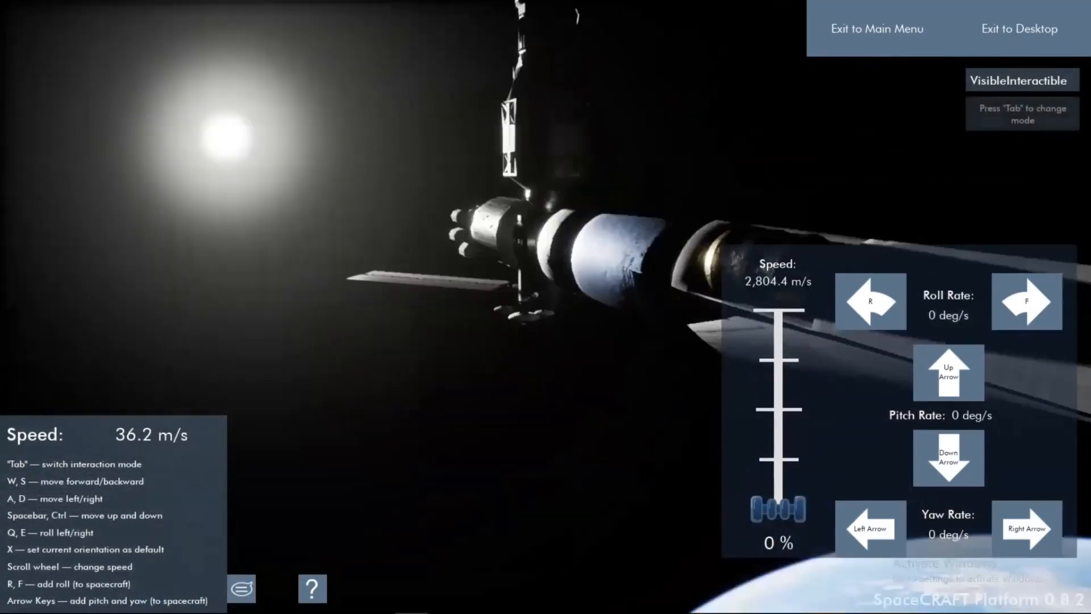
key(s)
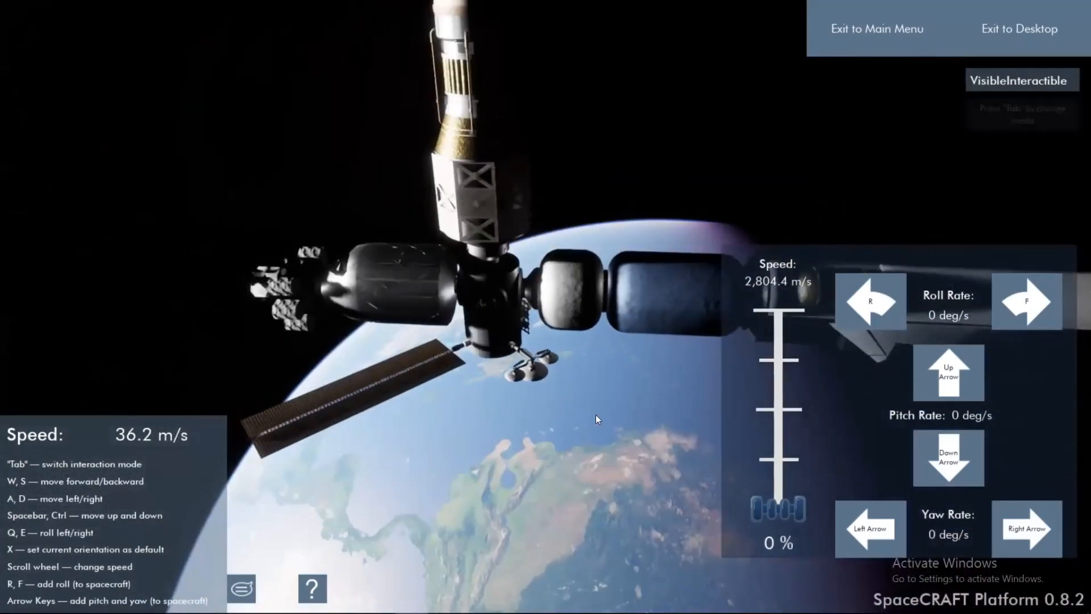
key(w)
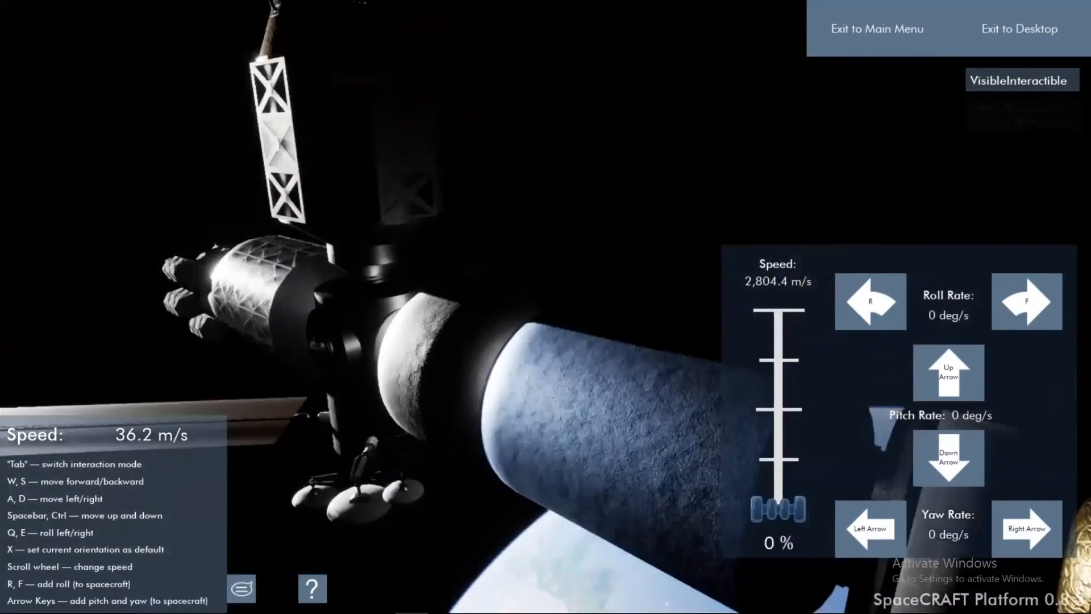
key(s)
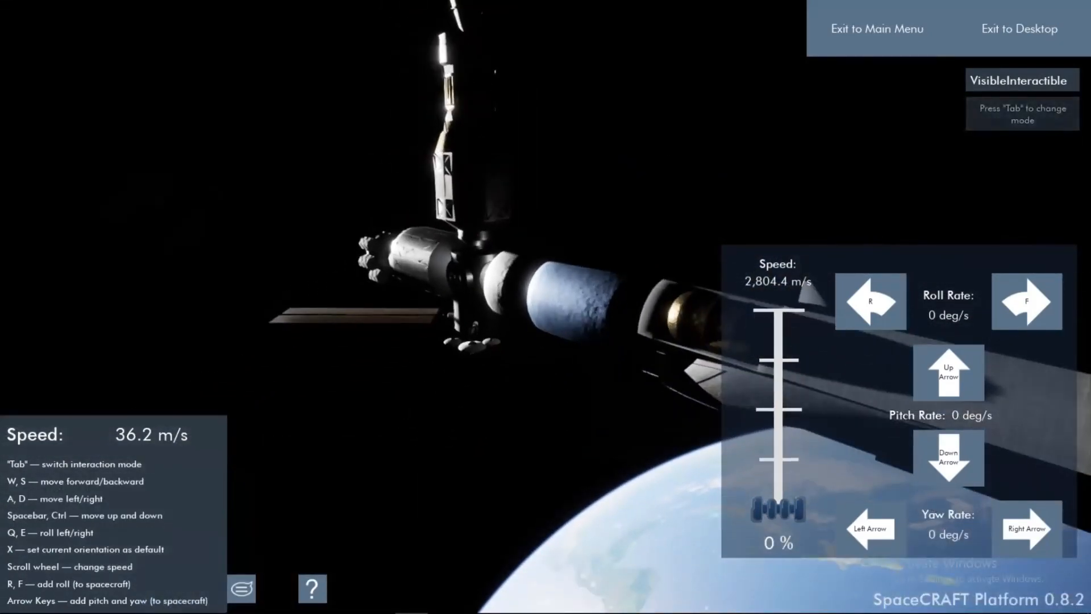